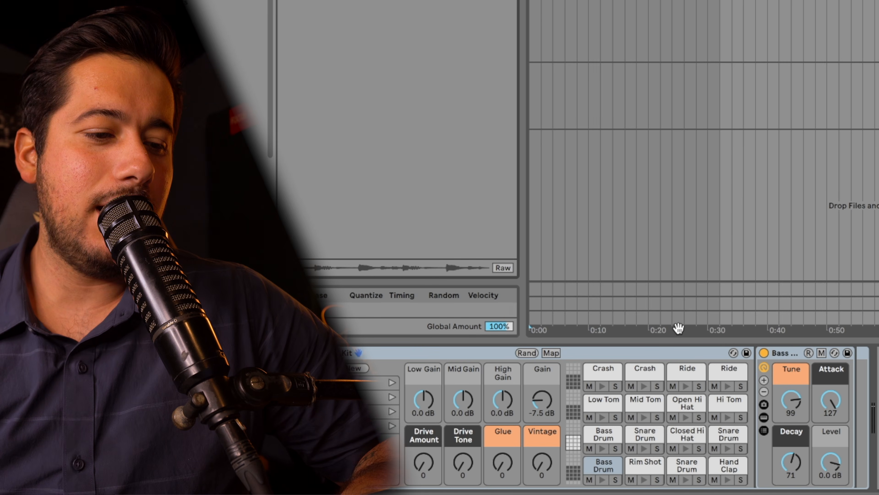
Audition the bass drum, hi-hat and snare pads of the 909 Core Kit.
{"action": "left_click", "coordinate": [602, 479]}
{"action": "left_click", "coordinate": [602, 448]}
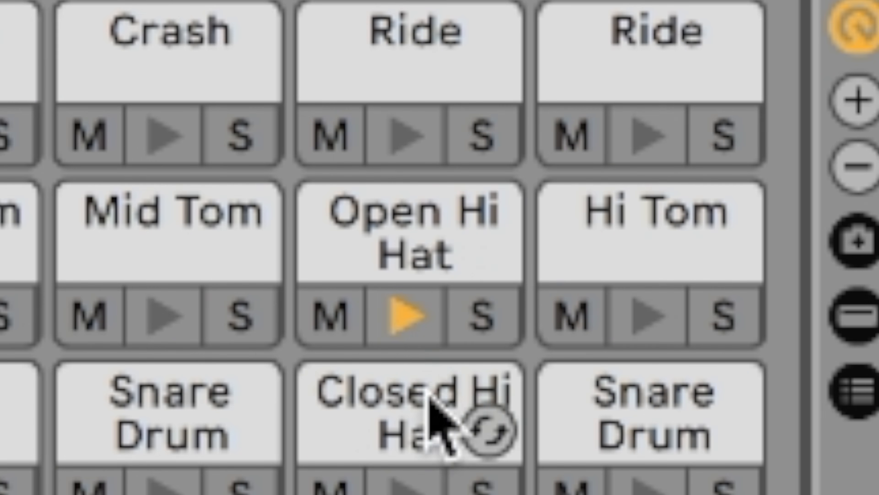
{"action": "left_click", "coordinate": [403, 485]}
{"action": "left_click", "coordinate": [455, 464]}
{"action": "left_click", "coordinate": [699, 466]}
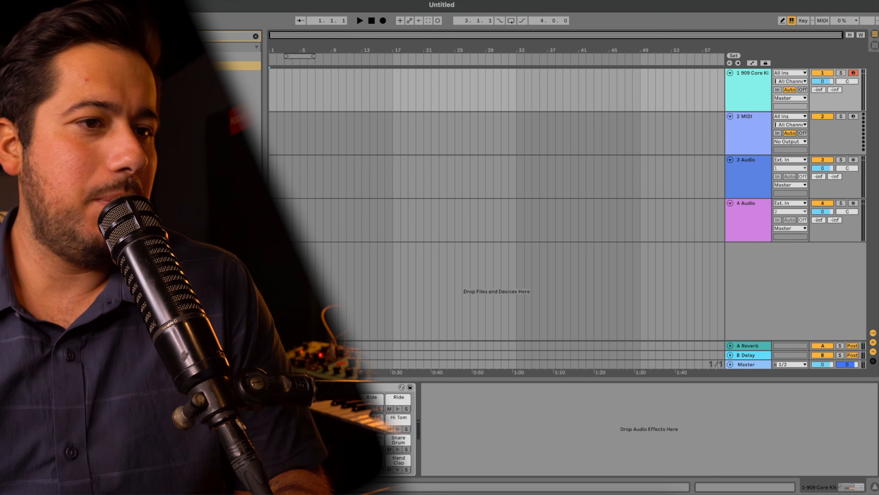
Create an empty eight-bar MIDI clip on the 909 Core Kit track from bar 17 to bar 25 and enlarge its note editor.
{"action": "scroll", "coordinate": [439, 96], "scroll_direction": "up", "scroll_amount": 5}
{"action": "left_click", "coordinate": [427, 88]}
{"action": "left_click_drag", "start_coordinate": [426, 91], "coordinate": [519, 84]}
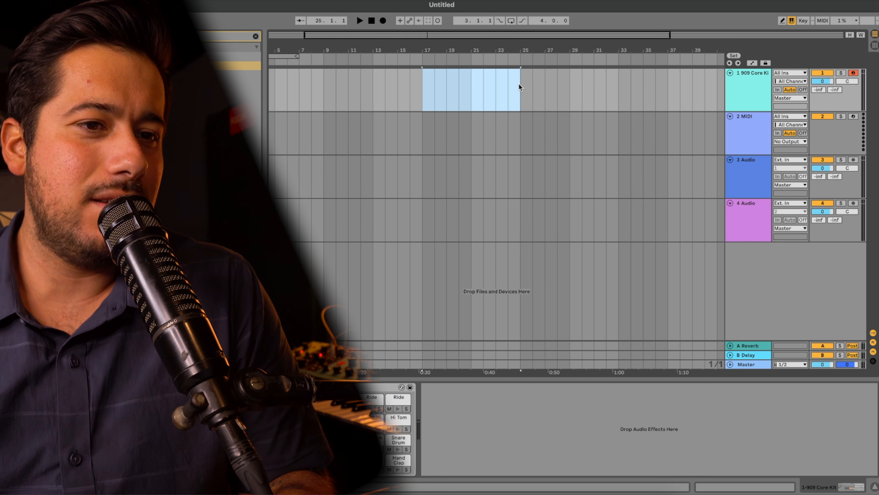
{"action": "key", "text": "ctrl+shift+m"}
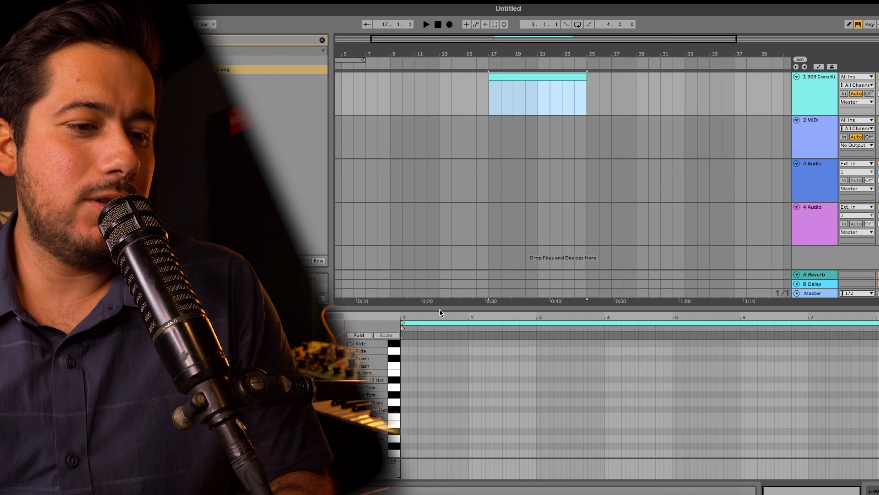
{"action": "left_click_drag", "start_coordinate": [440, 303], "coordinate": [438, 212]}
{"action": "left_click", "coordinate": [374, 312]}
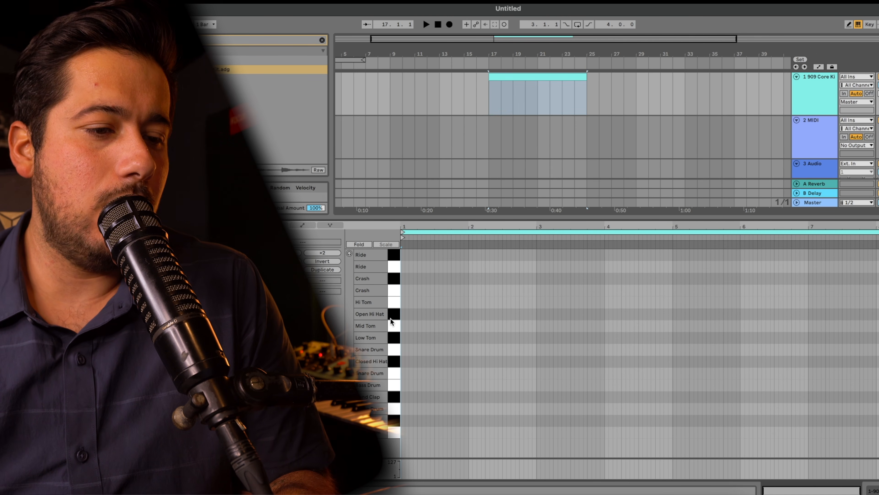
Enter a one-beat Bass Drum note at the clip's start and duplicate it onto every beat through all eight bars.
{"action": "double_click", "coordinate": [403, 431]}
{"action": "left_click_drag", "start_coordinate": [404, 430], "coordinate": [418, 431]}
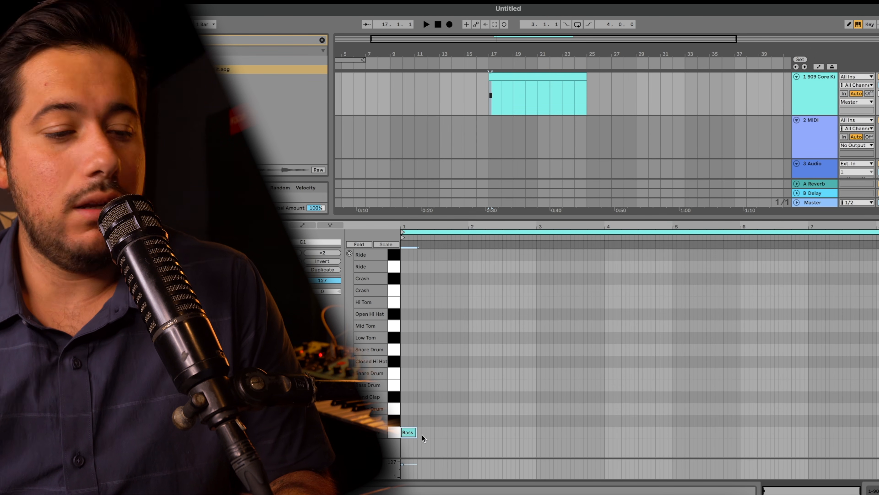
{"action": "key", "text": "ctrl+d"}
{"action": "key", "text": "ctrl+d"}
{"action": "key", "text": "ctrl+d"}
{"action": "key", "text": "ctrl+d"}
{"action": "key", "text": "ctrl+d"}
{"action": "key", "text": "ctrl+d"}
{"action": "key", "text": "ctrl+d"}
{"action": "key", "text": "ctrl+d"}
{"action": "key", "text": "ctrl+d"}
{"action": "key", "text": "ctrl+d"}
{"action": "key", "text": "ctrl+d"}
{"action": "key", "text": "ctrl+d"}
{"action": "key", "text": "ctrl+d"}
{"action": "key", "text": "ctrl+d"}
{"action": "key", "text": "ctrl+d"}
{"action": "key", "text": "ctrl+d"}
{"action": "key", "text": "ctrl+d"}
{"action": "key", "text": "ctrl+d"}
{"action": "key", "text": "ctrl+d"}
{"action": "key", "text": "ctrl+d"}
{"action": "key", "text": "ctrl+d"}
{"action": "key", "text": "ctrl+d"}
{"action": "key", "text": "ctrl+d"}
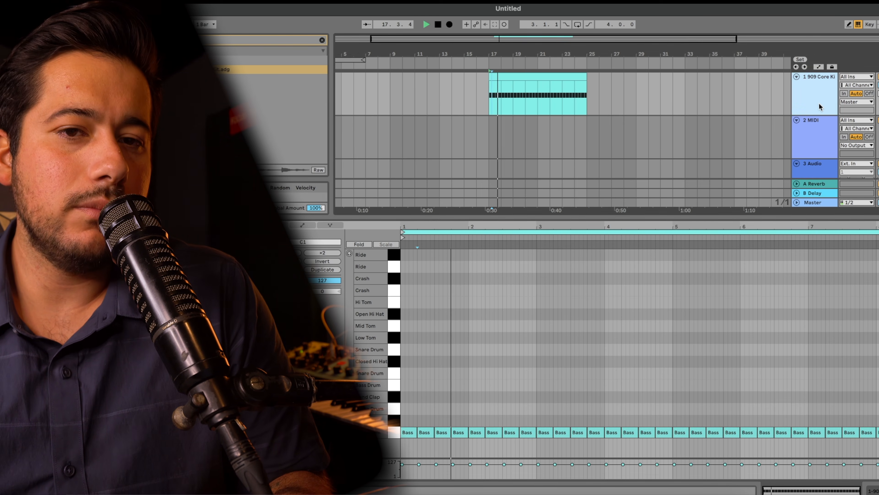
Switch to the Session View mixer, stop playback and open the Bass Drum pad's chain in the 909 Core Kit.
{"action": "double_click", "coordinate": [818, 102]}
{"action": "key", "text": "Tab"}
{"action": "left_click", "coordinate": [384, 463]}
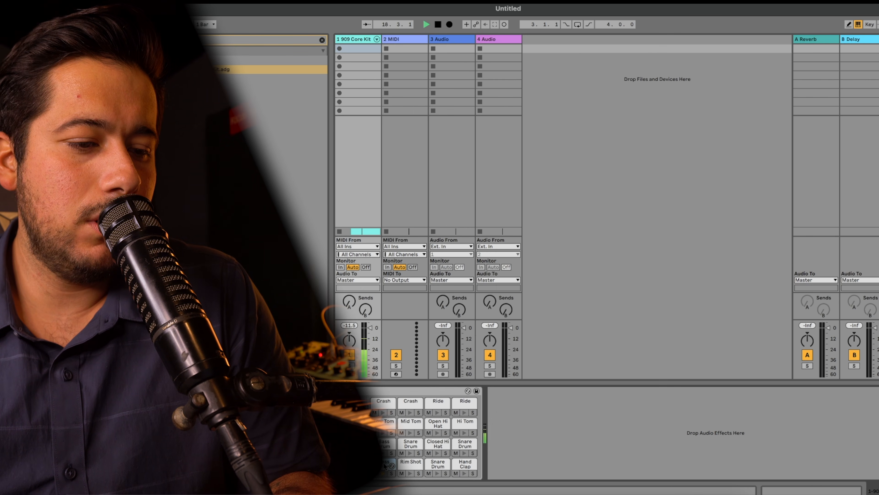
{"action": "double_click", "coordinate": [385, 463]}
{"action": "key", "text": "space"}
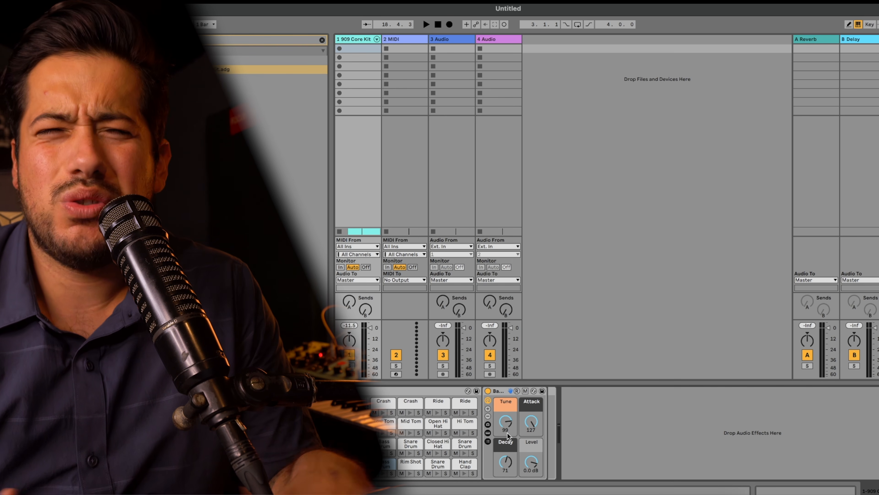
{"action": "double_click", "coordinate": [385, 463]}
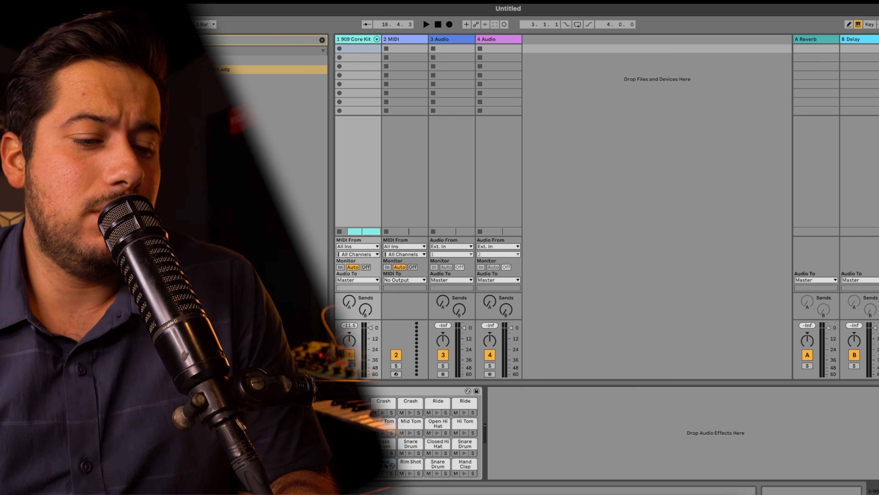
{"action": "double_click", "coordinate": [384, 463]}
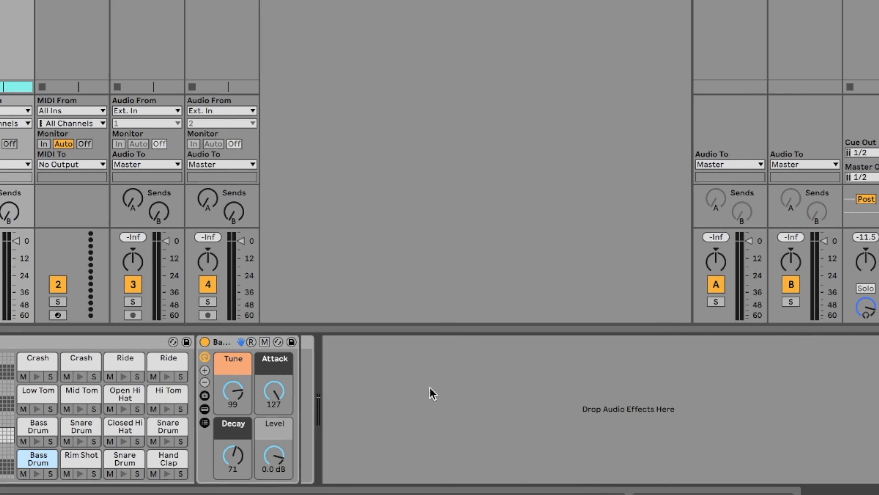
Show the Bass Drum 909 device's controls and set its filter circuit type to OSR.
{"action": "left_click", "coordinate": [204, 409]}
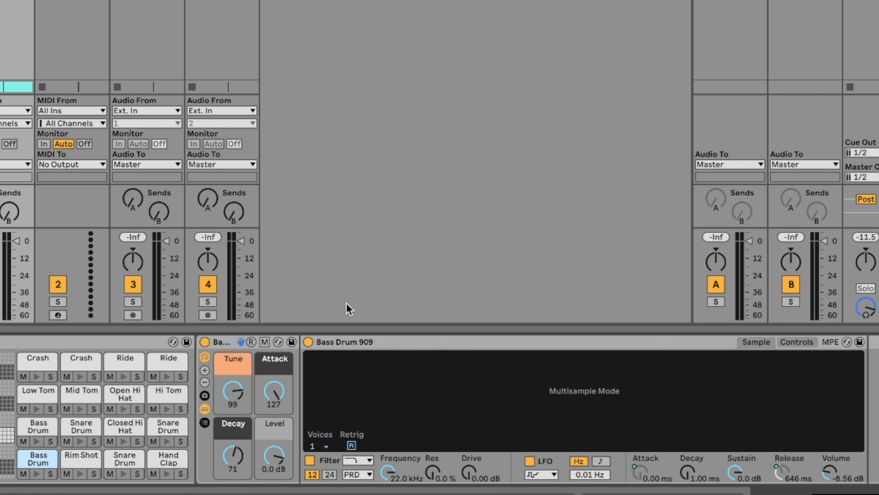
{"action": "left_click", "coordinate": [792, 344]}
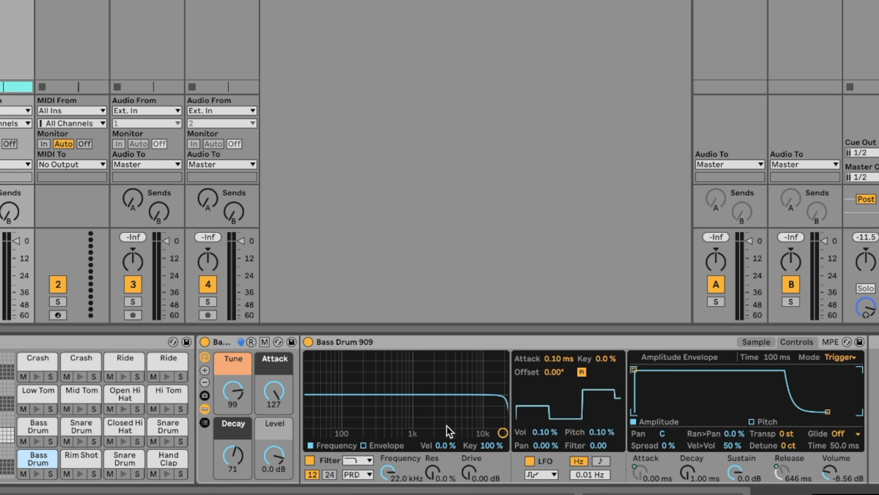
{"action": "left_click", "coordinate": [357, 476]}
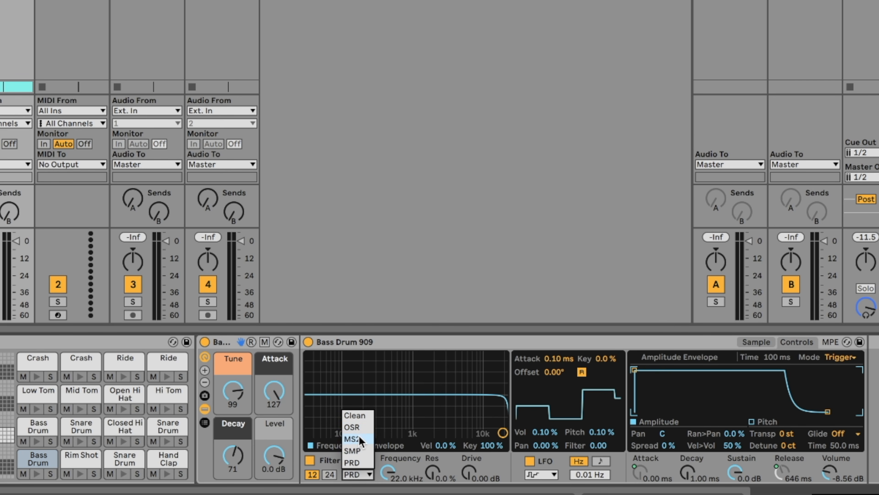
{"action": "left_click", "coordinate": [360, 439]}
{"action": "left_click", "coordinate": [356, 474]}
{"action": "left_click", "coordinate": [357, 427]}
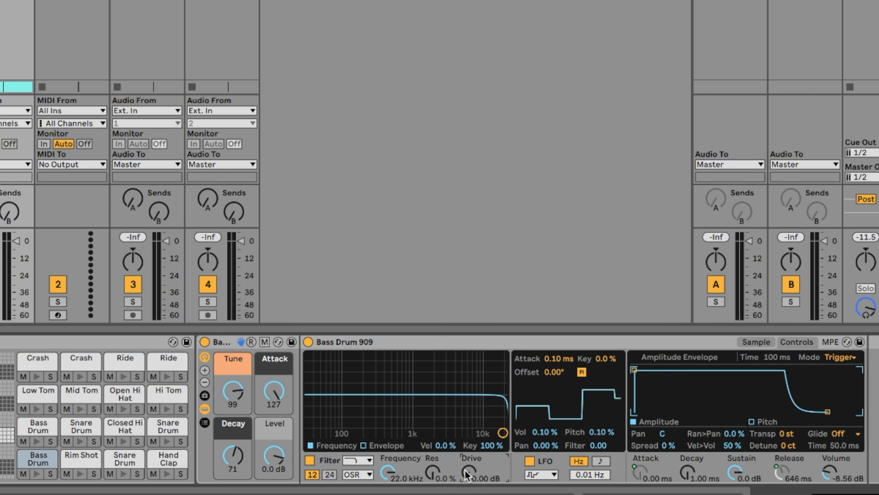
Lower the bass drum's filter cutoff to about 13.2 kHz with 21% resonance, and raise Tune to 127 and Drive to 9.90 dB.
{"action": "left_click_drag", "start_coordinate": [502, 432], "coordinate": [488, 419]}
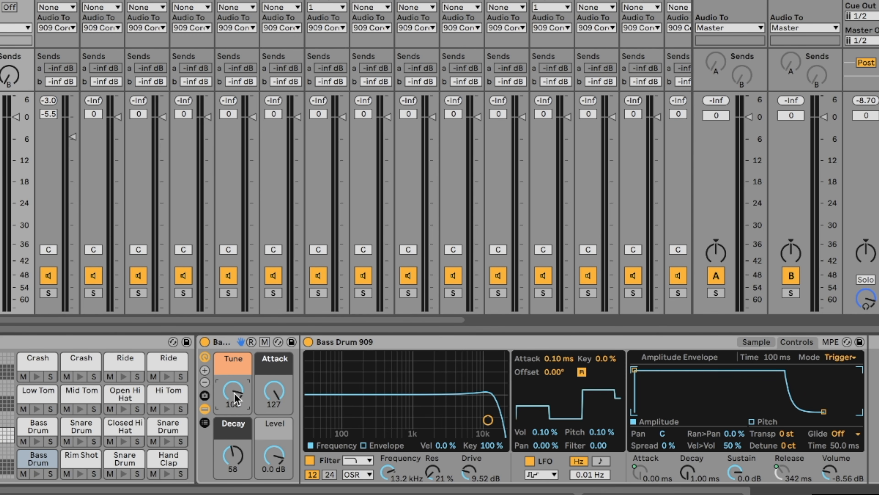
{"action": "left_click_drag", "start_coordinate": [235, 393], "coordinate": [234, 387]}
{"action": "key", "text": "space"}
{"action": "left_click_drag", "start_coordinate": [468, 472], "coordinate": [469, 470]}
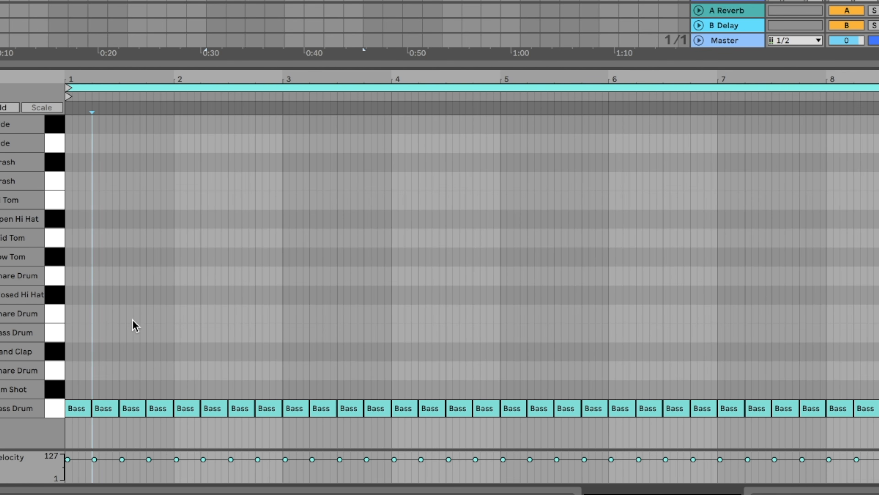
Add a one-beat Hand Clap note on beat 2 and duplicate it onto beats 2 and 4 throughout the clip.
{"action": "left_click_drag", "start_coordinate": [93, 83], "coordinate": [161, 244]}
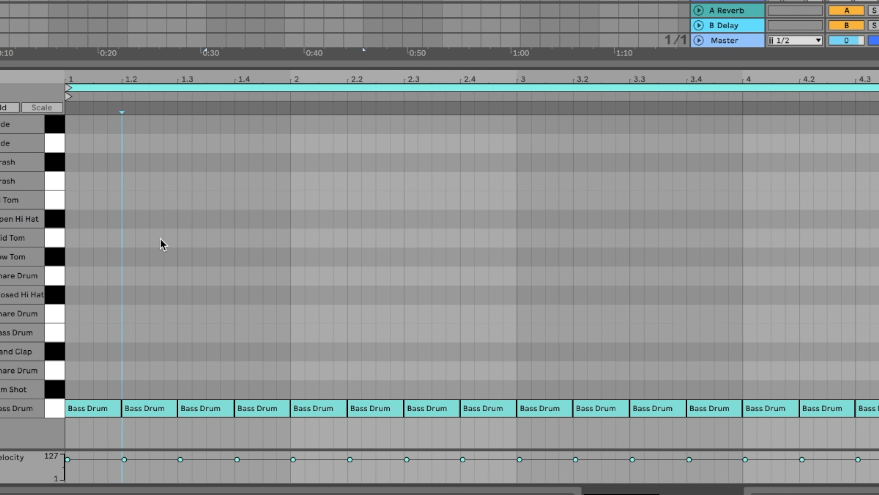
{"action": "double_click", "coordinate": [128, 351]}
{"action": "left_click_drag", "start_coordinate": [131, 350], "coordinate": [171, 370]}
{"action": "key", "text": "ctrl+d"}
{"action": "key", "text": "ctrl+d"}
{"action": "key", "text": "ctrl+d"}
{"action": "key", "text": "ctrl+d"}
{"action": "key", "text": "ctrl+d"}
{"action": "key", "text": "ctrl+d"}
{"action": "key", "text": "ctrl+d"}
{"action": "key", "text": "ctrl+d"}
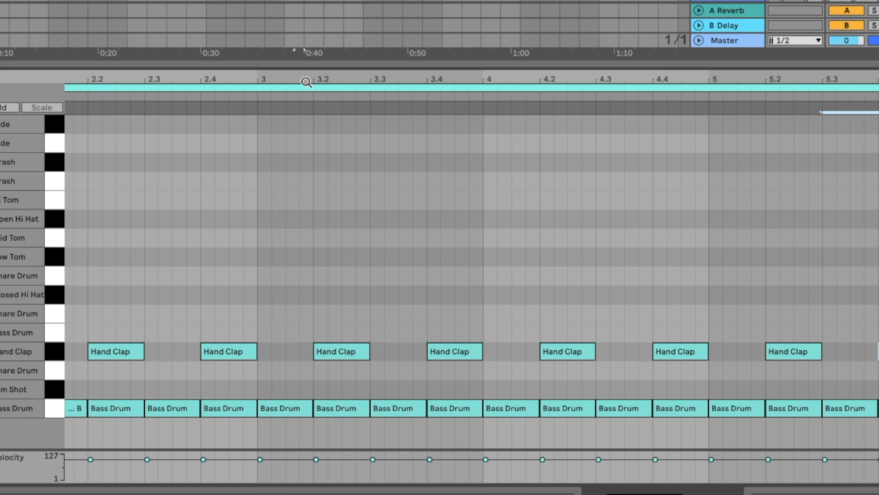
{"action": "left_click_drag", "start_coordinate": [306, 82], "coordinate": [360, 78]}
{"action": "key", "text": "ctrl+d"}
{"action": "key", "text": "ctrl+d"}
{"action": "key", "text": "ctrl+d"}
{"action": "key", "text": "ctrl+d"}
{"action": "key", "text": "ctrl+d"}
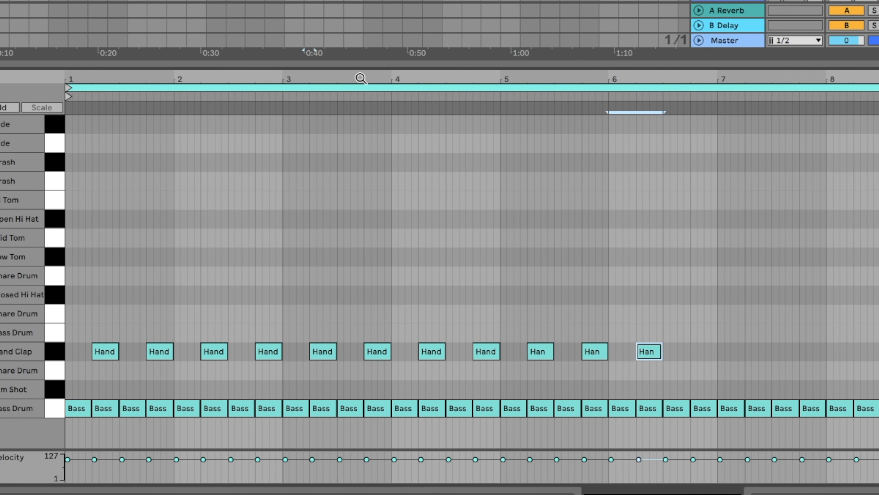
{"action": "key", "text": "ctrl+d"}
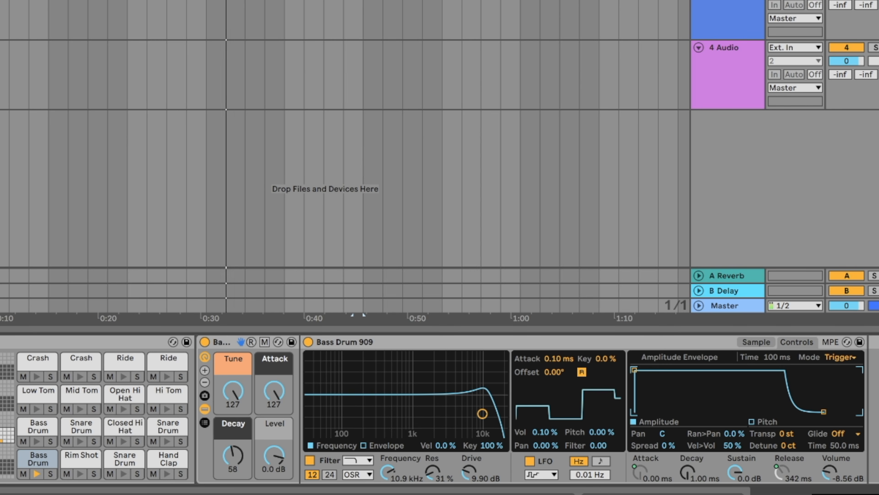
Trim the Hand Clap 909 sample's end to just after its tail, with Sustain at -inf dB and Decay at 1.29 s.
{"action": "left_click", "coordinate": [168, 458]}
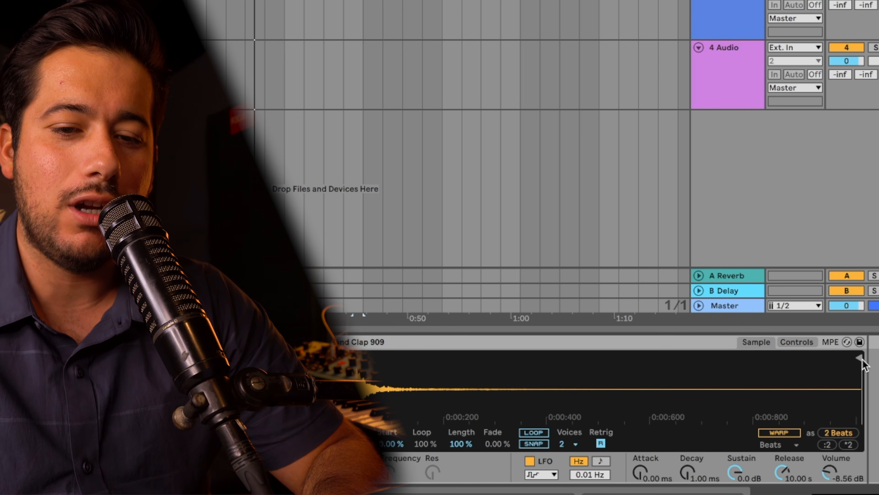
{"action": "left_click_drag", "start_coordinate": [858, 359], "coordinate": [415, 384]}
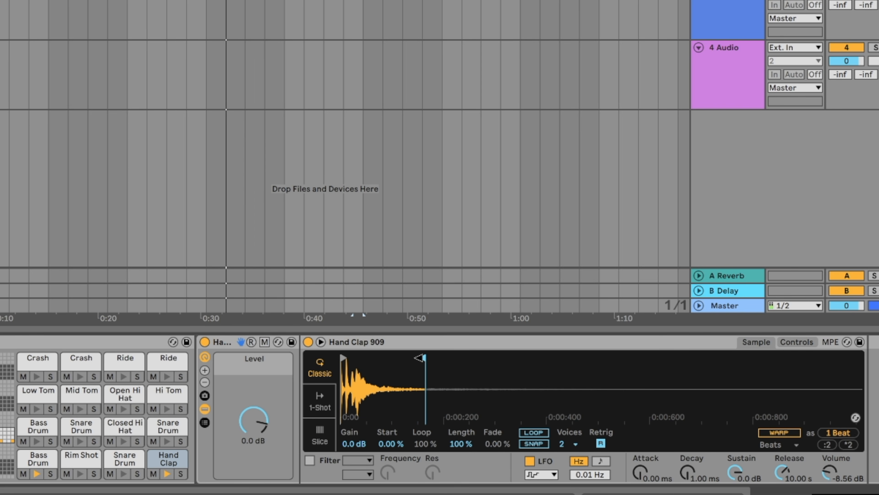
{"action": "left_click_drag", "start_coordinate": [733, 473], "coordinate": [733, 488]}
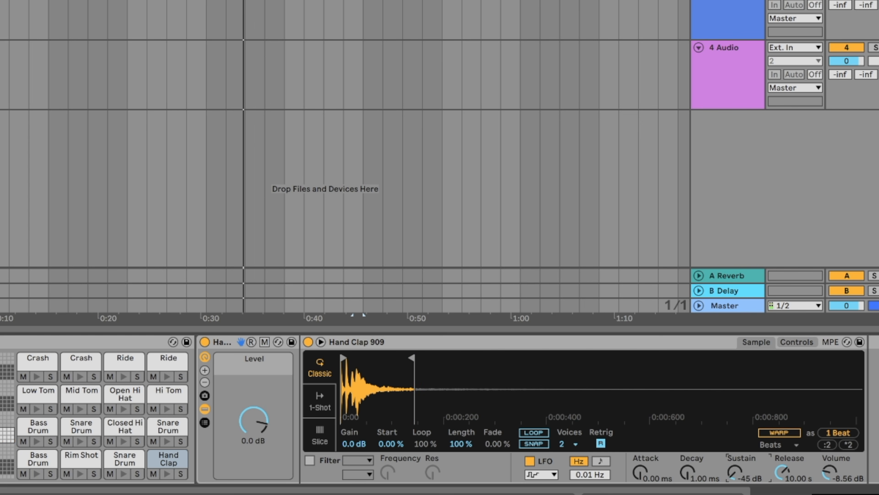
{"action": "left_click_drag", "start_coordinate": [687, 473], "coordinate": [687, 451]}
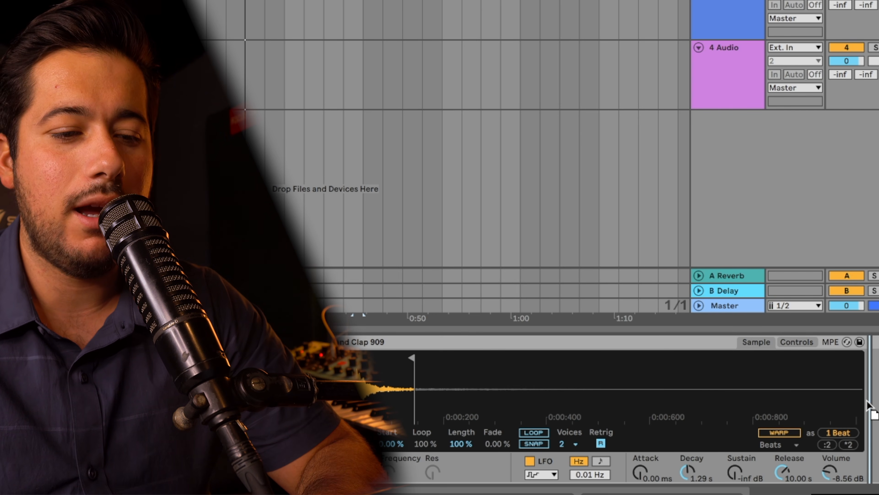
Raise the Drive of the hand clap's Saturator to 12.0 dB while the beat plays.
{"action": "scroll", "coordinate": [871, 404], "scroll_direction": "right", "scroll_amount": 5}
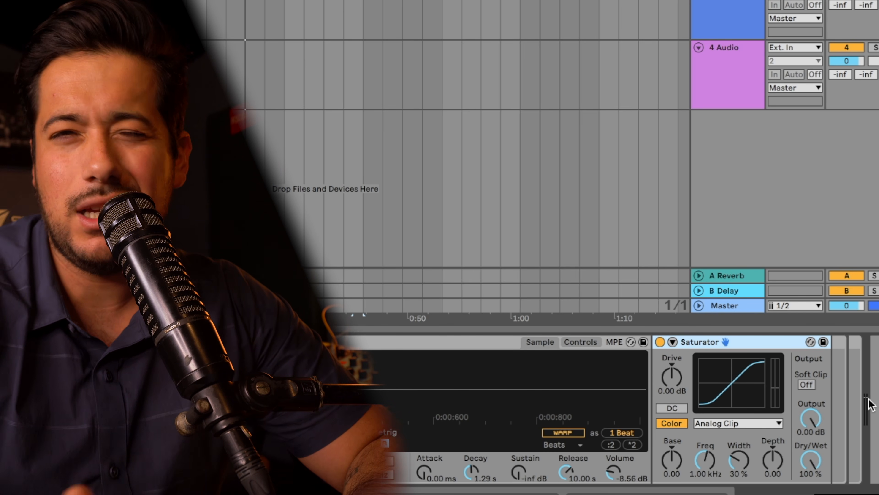
{"action": "left_click", "coordinate": [672, 377]}
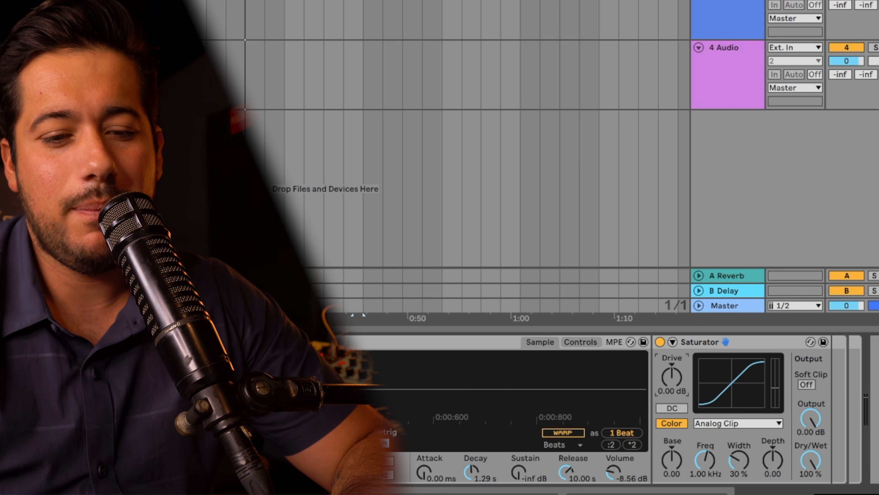
{"action": "key", "text": "space"}
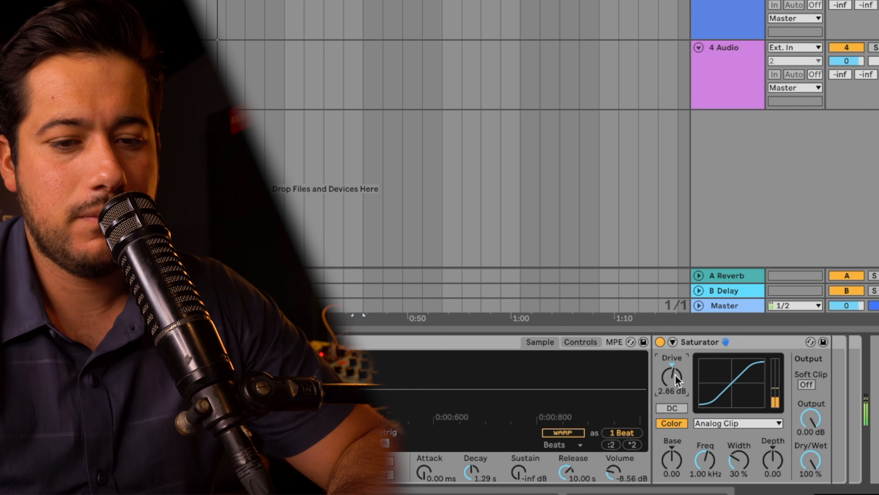
{"action": "left_click_drag", "start_coordinate": [672, 378], "coordinate": [672, 364]}
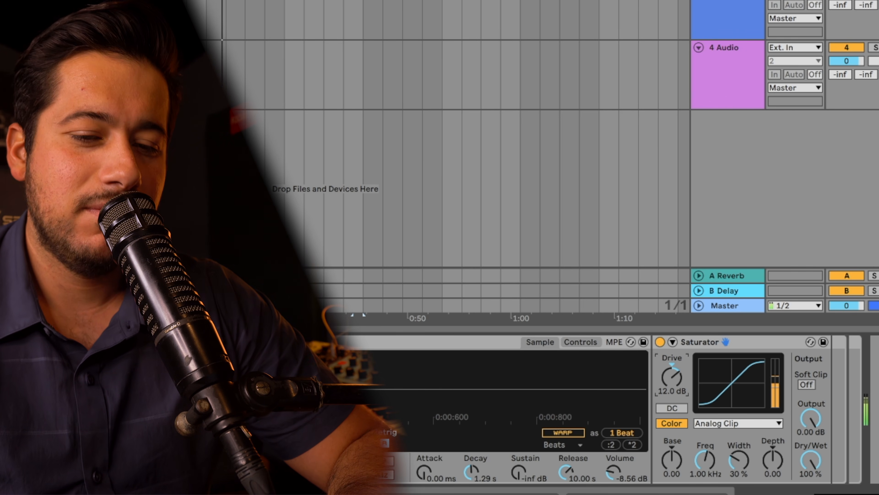
Show the mixer, lower the hand clap Saturator's Output to about -6.86 dB and reduce its Drive.
{"action": "key", "text": "Tab"}
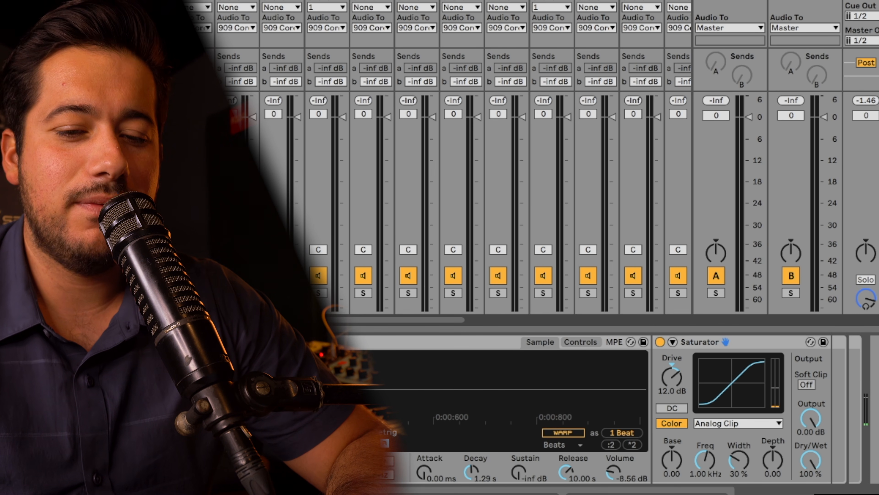
{"action": "left_click_drag", "start_coordinate": [811, 419], "coordinate": [811, 432]}
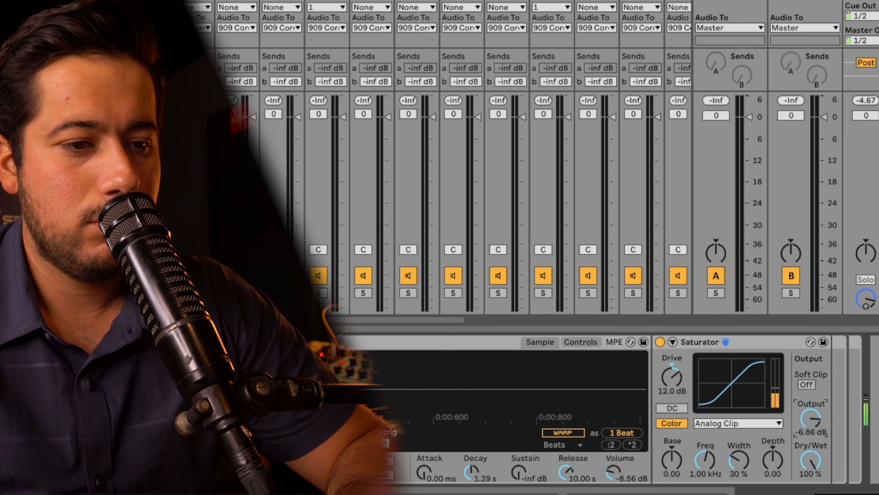
{"action": "left_click_drag", "start_coordinate": [672, 377], "coordinate": [671, 391]}
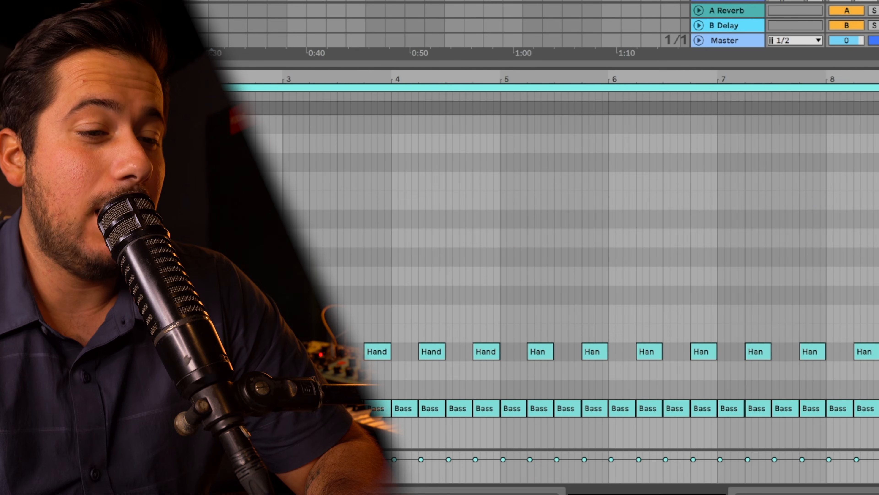
Duplicate the offbeat Open Hi Hat note onto every offbeat through the eight-bar clip.
{"action": "key", "text": "super+d"}
{"action": "key", "text": "super+d"}
{"action": "key", "text": "super+d"}
{"action": "key", "text": "super+d"}
{"action": "key", "text": "super+d"}
{"action": "key", "text": "super+d"}
{"action": "key", "text": "super+d"}
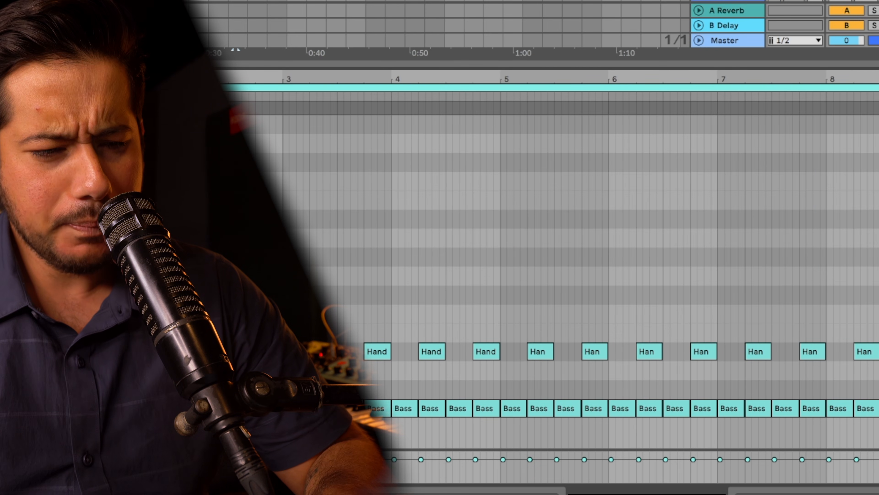
{"action": "key", "text": "super+d"}
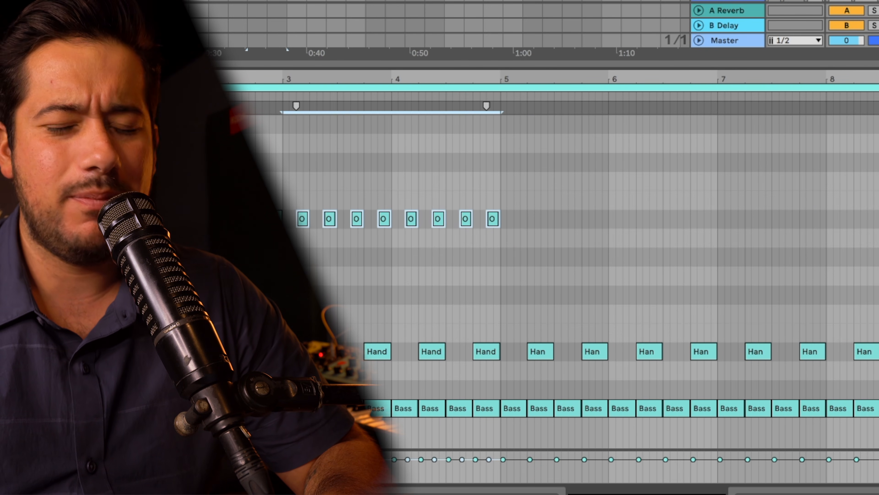
{"action": "key", "text": "super+d"}
{"action": "key", "text": "super+d"}
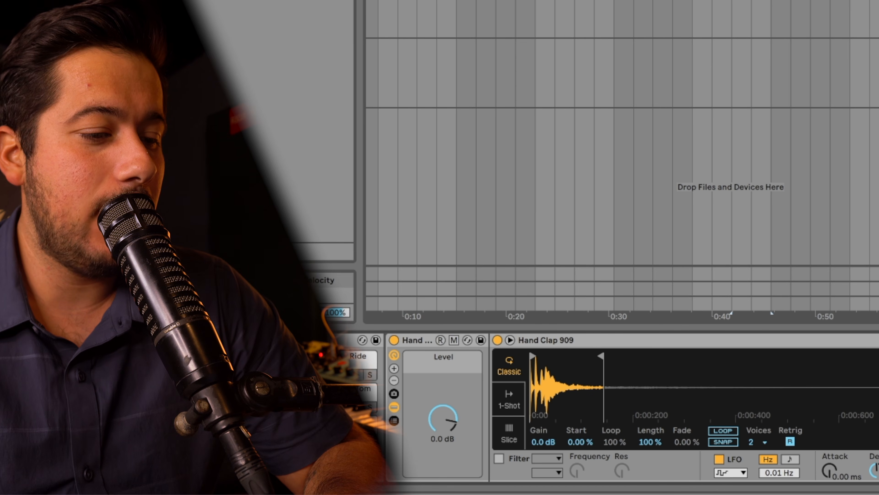
Shorten the Open Hi Hat 909's Decay to about 248 ms while the beat plays.
{"action": "key", "text": "space"}
{"action": "left_click", "coordinate": [291, 389]}
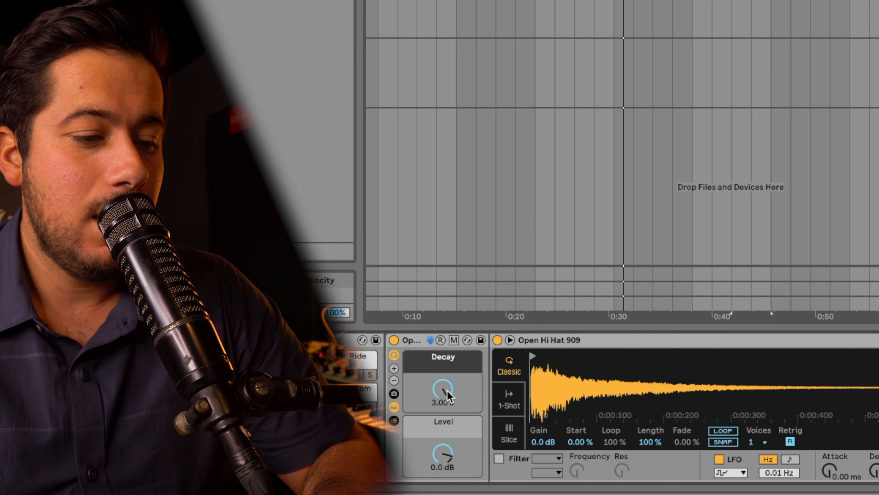
{"action": "left_click_drag", "start_coordinate": [448, 394], "coordinate": [448, 426]}
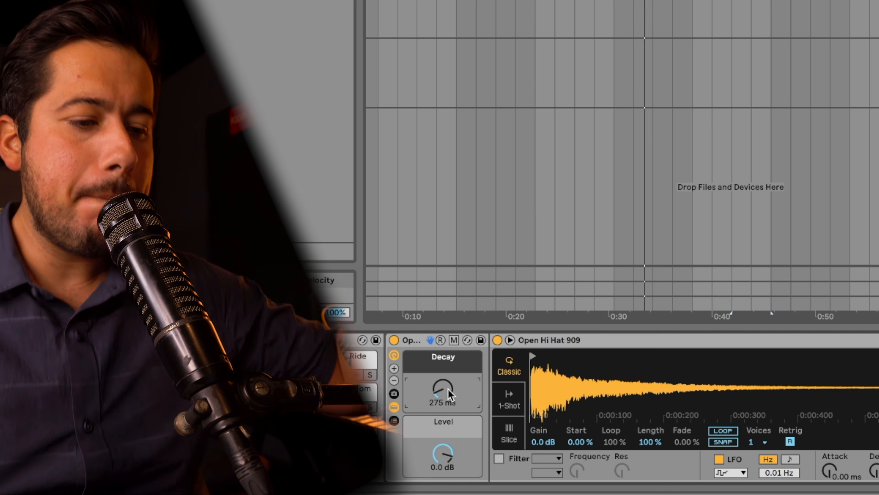
{"action": "left_click_drag", "start_coordinate": [448, 389], "coordinate": [449, 392]}
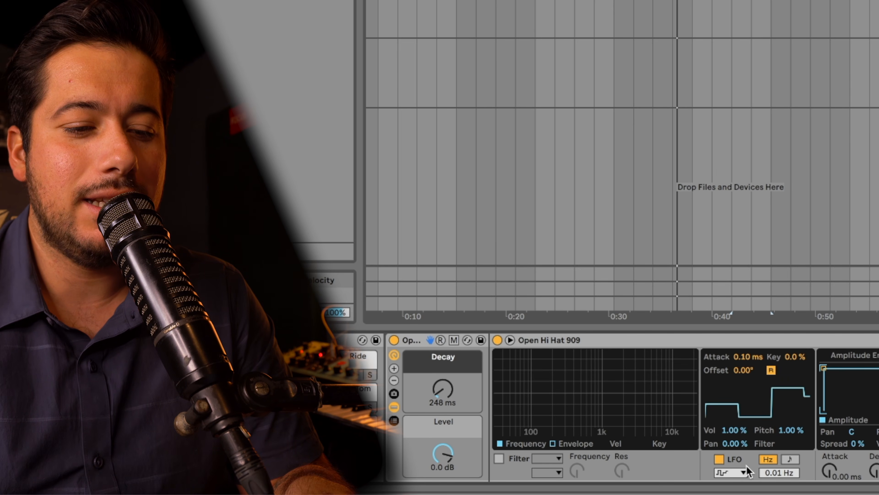
Examine the open hi-hat's LFO settings and toggle the LFO to compare the sound with and without it.
{"action": "left_click", "coordinate": [743, 473]}
{"action": "left_click", "coordinate": [731, 462]}
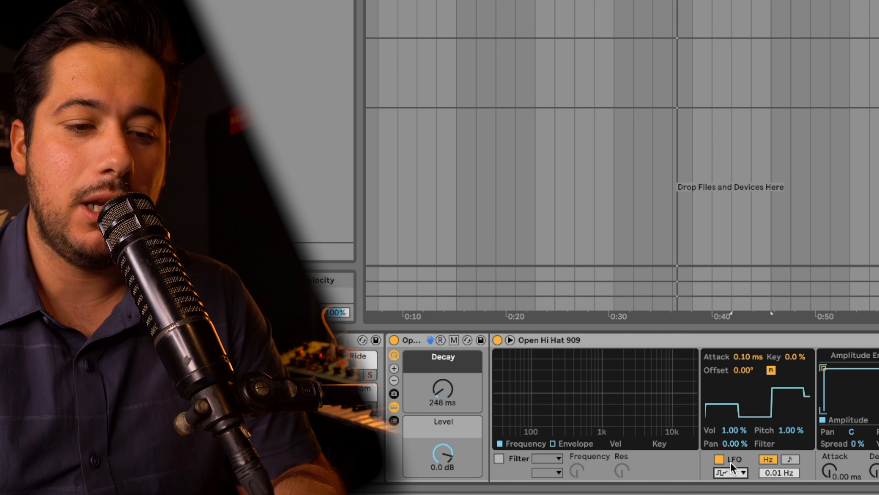
{"action": "left_click", "coordinate": [793, 429]}
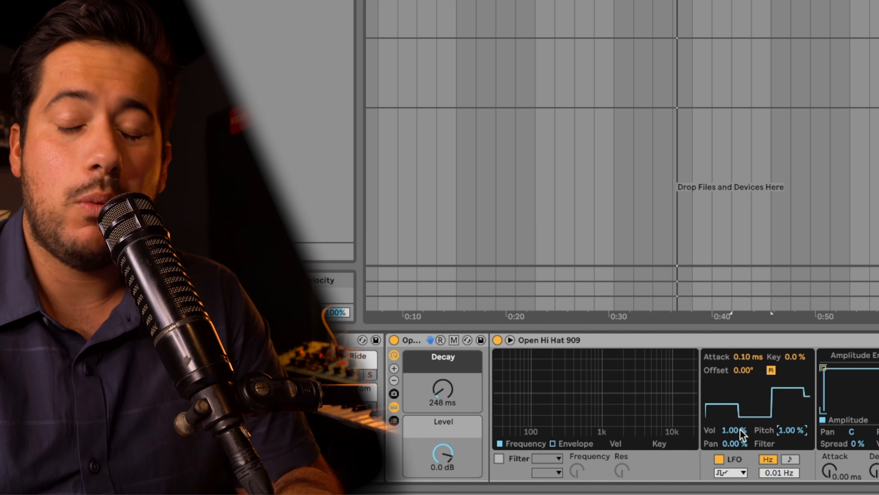
{"action": "left_click", "coordinate": [719, 460]}
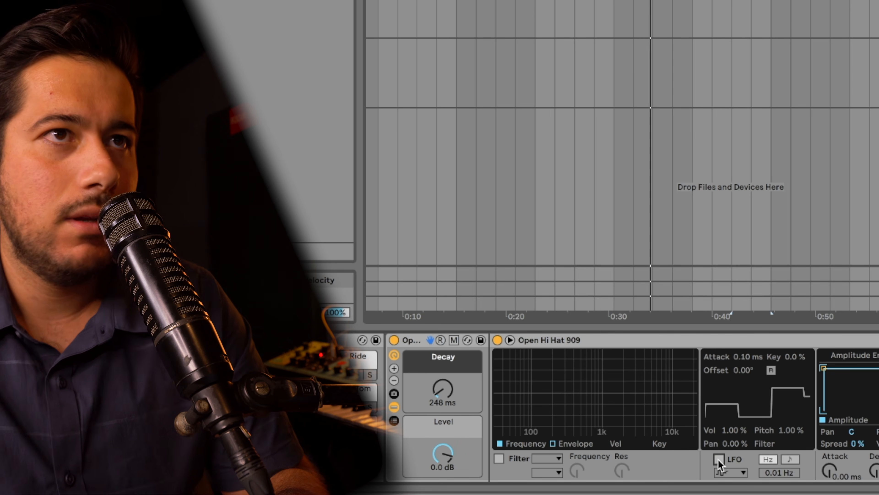
{"action": "left_click", "coordinate": [718, 460]}
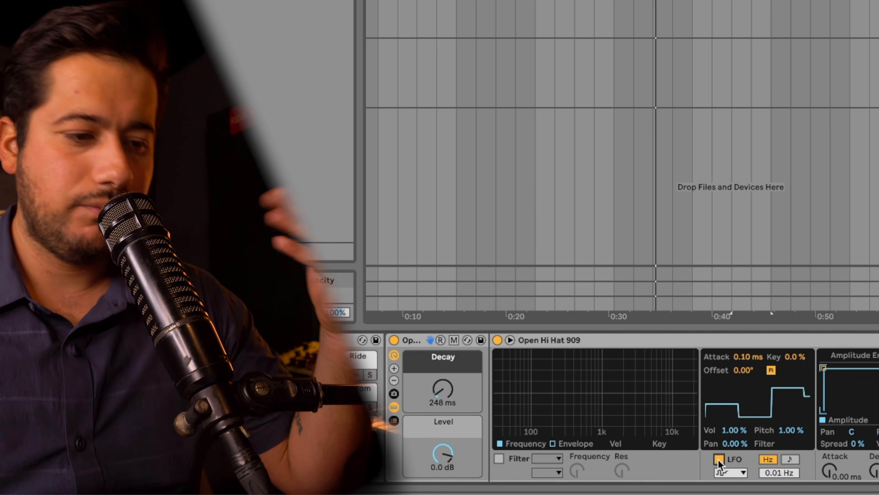
{"action": "left_click", "coordinate": [718, 460]}
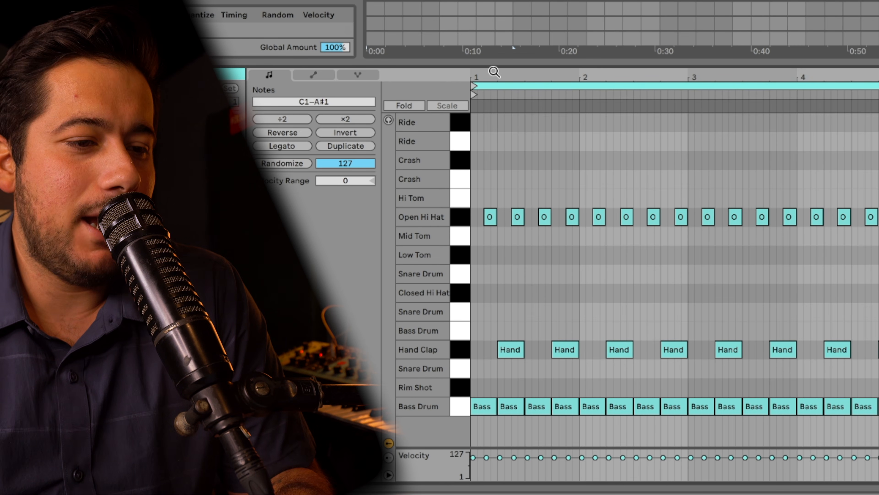
Add a short Closed Hi Hat note on the second sixteenth of each bar in the drum clip.
{"action": "left_click_drag", "start_coordinate": [494, 72], "coordinate": [494, 99]}
{"action": "double_click", "coordinate": [484, 294]}
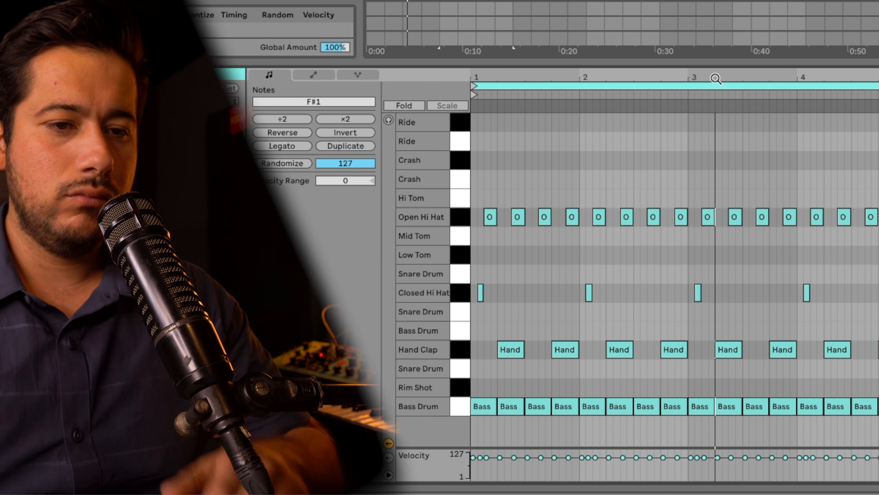
{"action": "left_click_drag", "start_coordinate": [878, 75], "coordinate": [878, 102]}
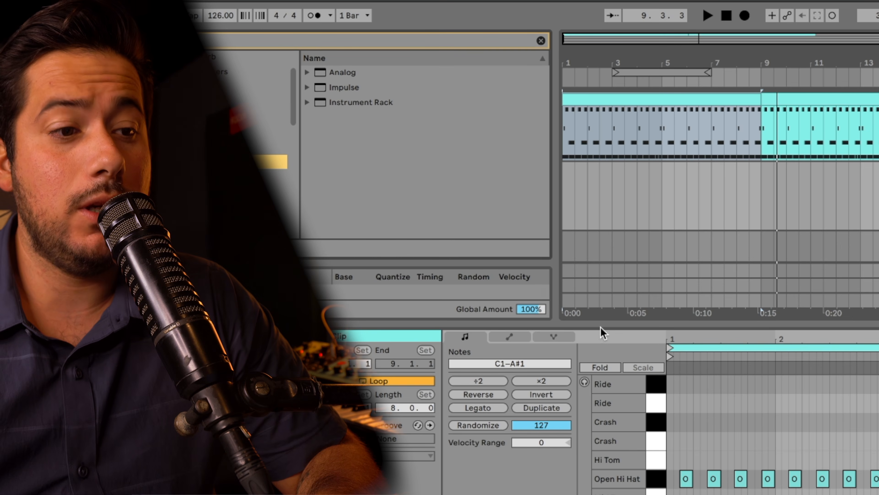
Clear the browser search and load the Wavetable instrument onto a MIDI track.
{"action": "left_click_drag", "start_coordinate": [604, 328], "coordinate": [622, 485]}
{"action": "left_click", "coordinate": [540, 42]}
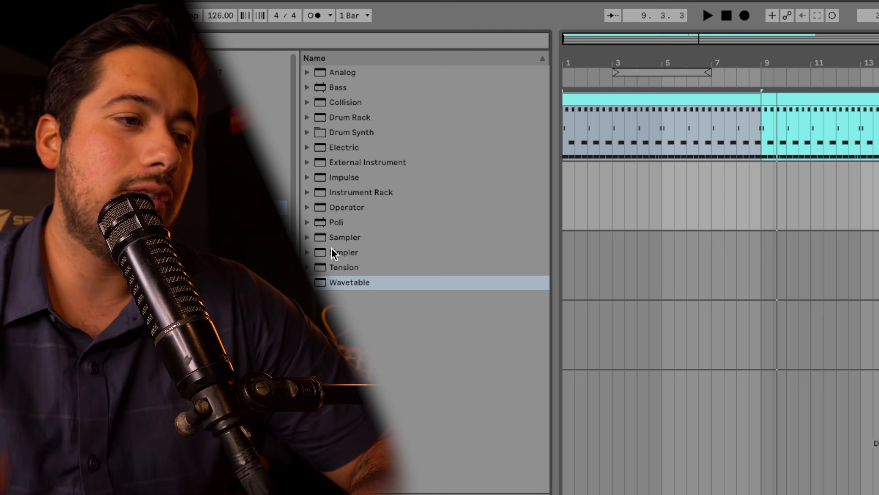
{"action": "double_click", "coordinate": [331, 283]}
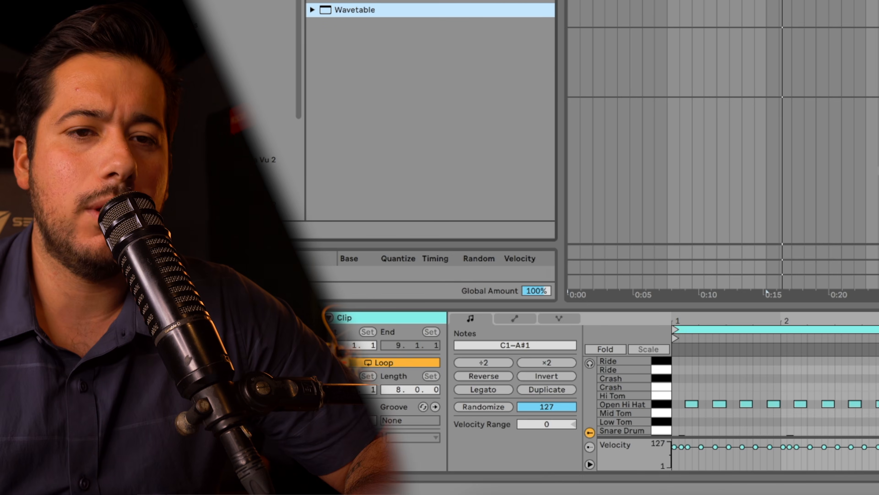
Set Wavetable's Osc 1 to the Basic Shapes saw position at 67 % and its Semi to -24 st.
{"action": "left_click_drag", "start_coordinate": [503, 392], "coordinate": [429, 358]}
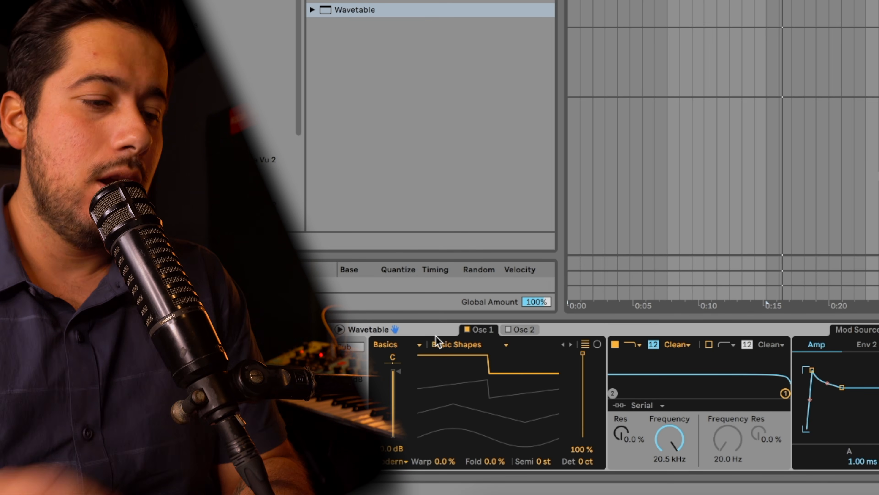
{"action": "left_click_drag", "start_coordinate": [449, 350], "coordinate": [449, 378]}
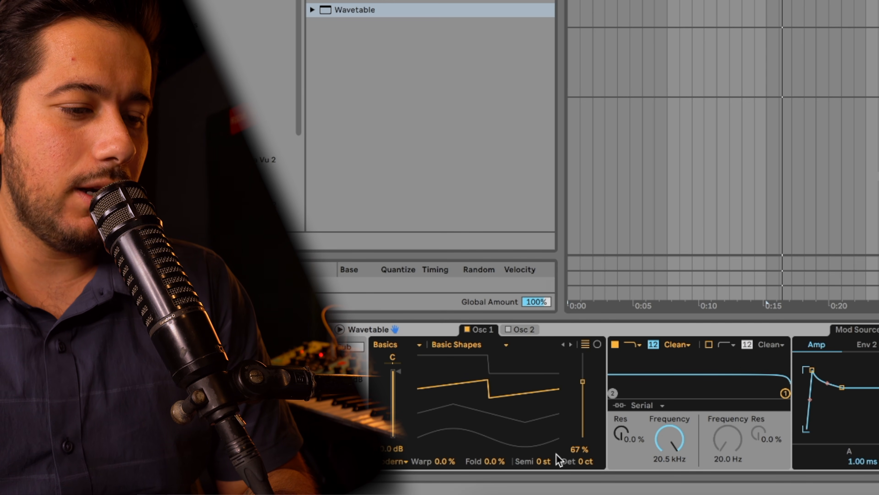
{"action": "left_click_drag", "start_coordinate": [545, 460], "coordinate": [545, 485]}
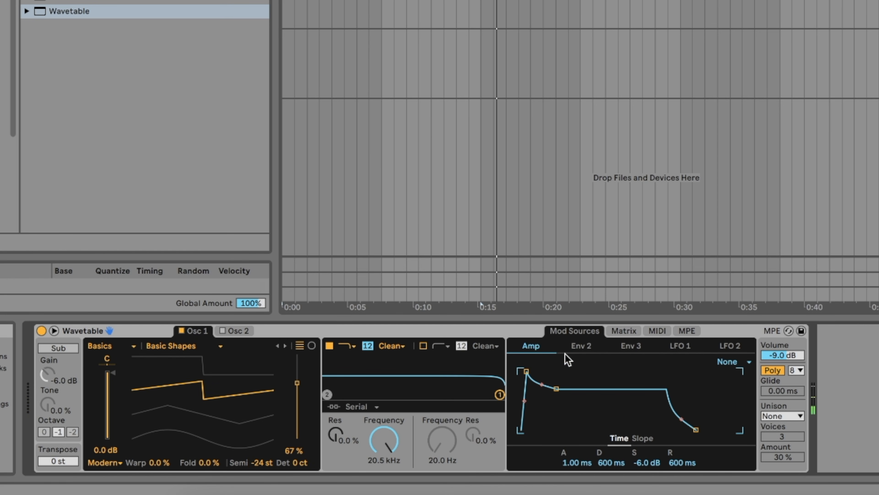
Shorten Wavetable's Amp envelope release to 6.38 ms and switch the voice mode to Mono.
{"action": "left_click_drag", "start_coordinate": [691, 462], "coordinate": [691, 483]}
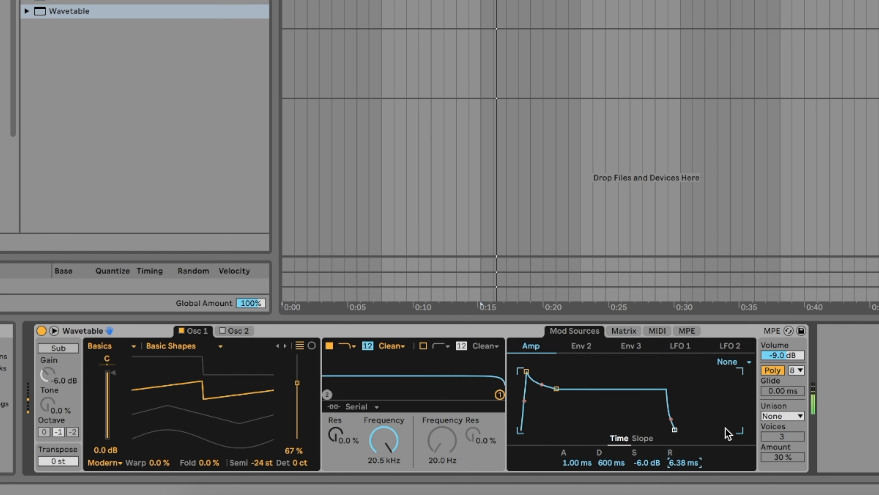
{"action": "left_click", "coordinate": [773, 370]}
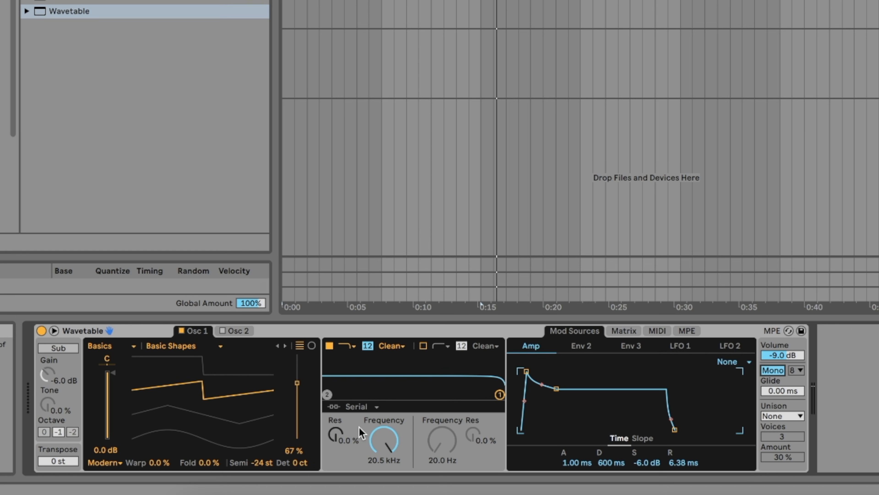
Change Filter 1's circuit to MS2 with a cutoff frequency of 145 Hz and resonance of 27 %.
{"action": "left_click", "coordinate": [391, 345]}
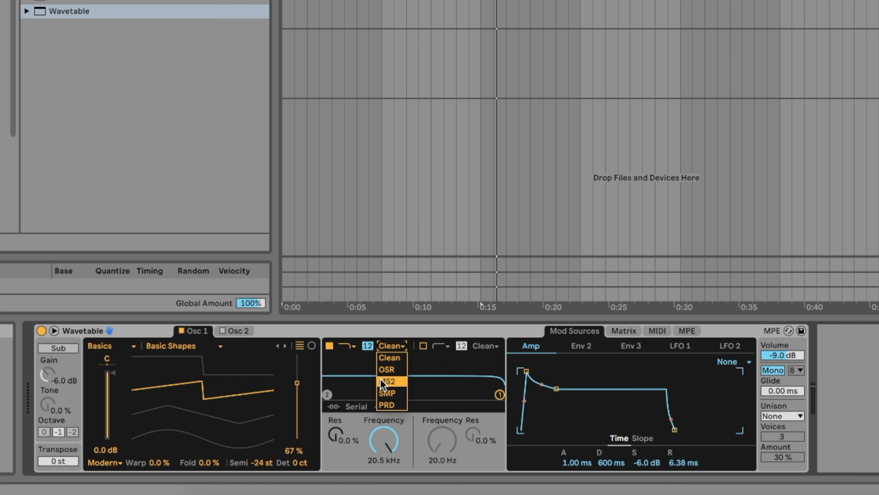
{"action": "left_click", "coordinate": [397, 381]}
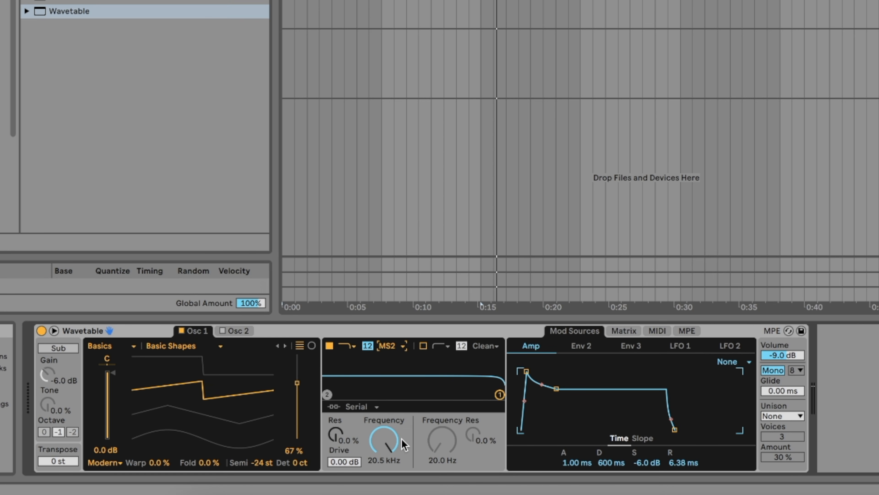
{"action": "left_click_drag", "start_coordinate": [408, 436], "coordinate": [382, 448]}
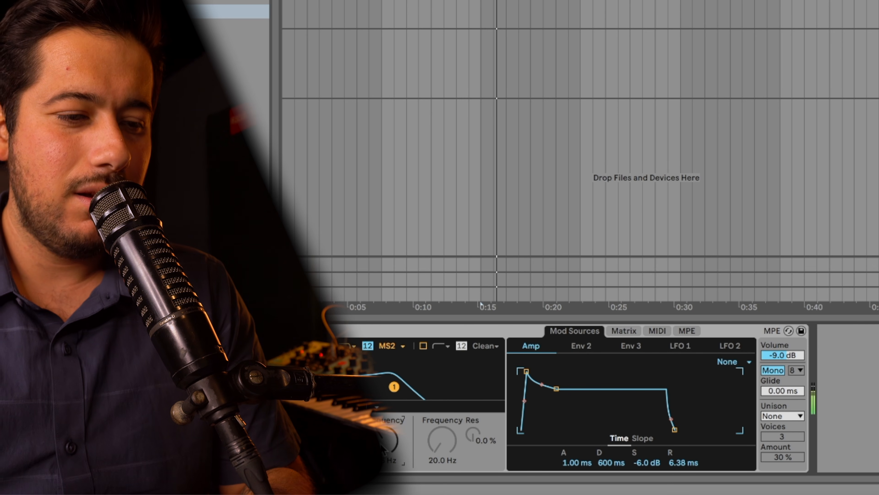
{"action": "left_click_drag", "start_coordinate": [381, 445], "coordinate": [382, 451]}
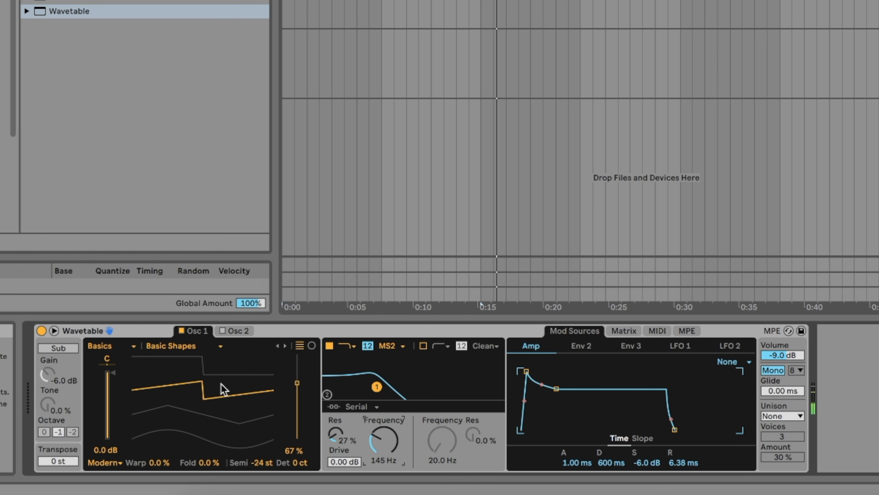
Try the square shape on Osc 1, return its position to 66 %, and enable Osc 2 with Semi at -12 st.
{"action": "left_click_drag", "start_coordinate": [208, 378], "coordinate": [208, 360]}
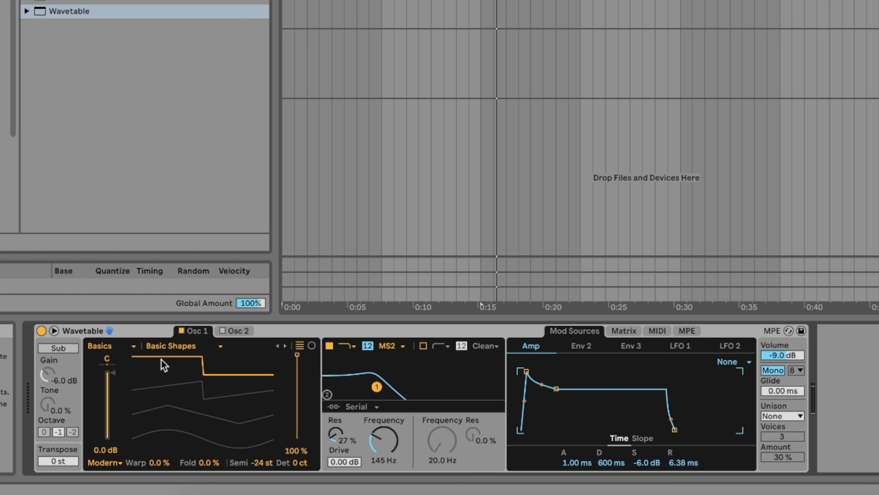
{"action": "left_click", "coordinate": [218, 335]}
{"action": "left_click", "coordinate": [223, 331]}
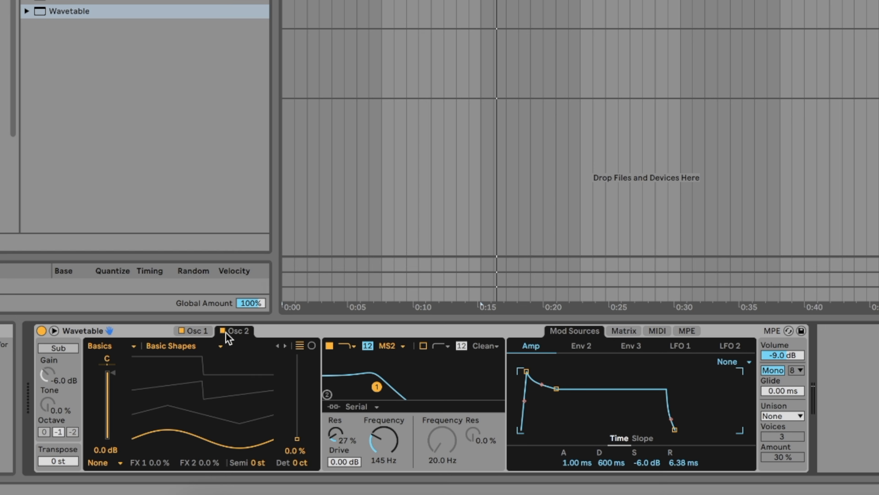
{"action": "left_click", "coordinate": [207, 333]}
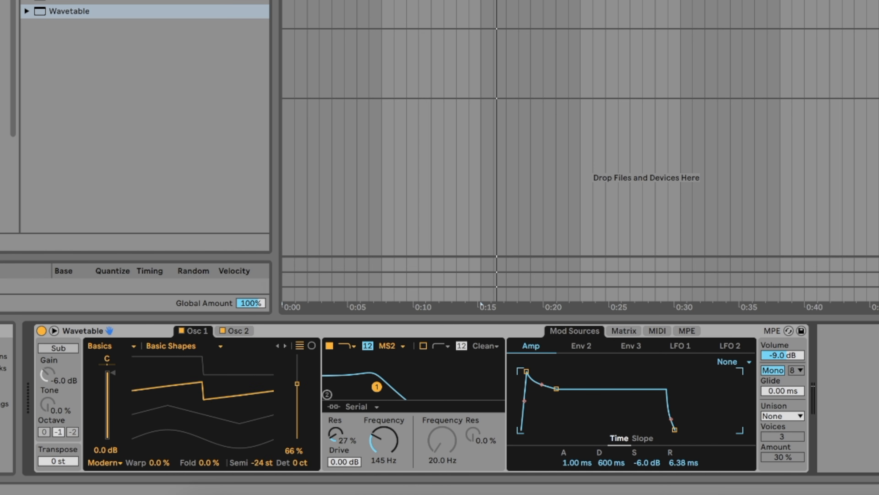
{"action": "left_click", "coordinate": [232, 331]}
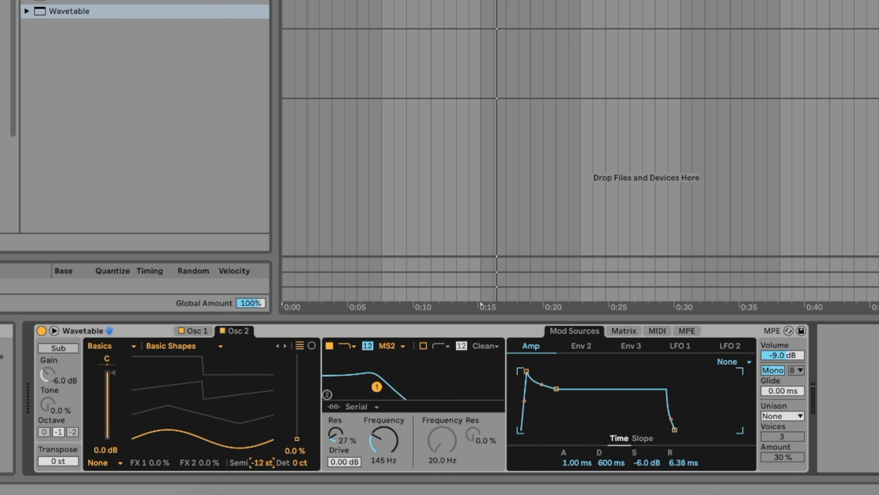
Set Filter 1's Drive to 4.50 dB, its slope to 24 dB and its cutoff frequency to 153 Hz.
{"action": "left_click_drag", "start_coordinate": [394, 447], "coordinate": [395, 436]}
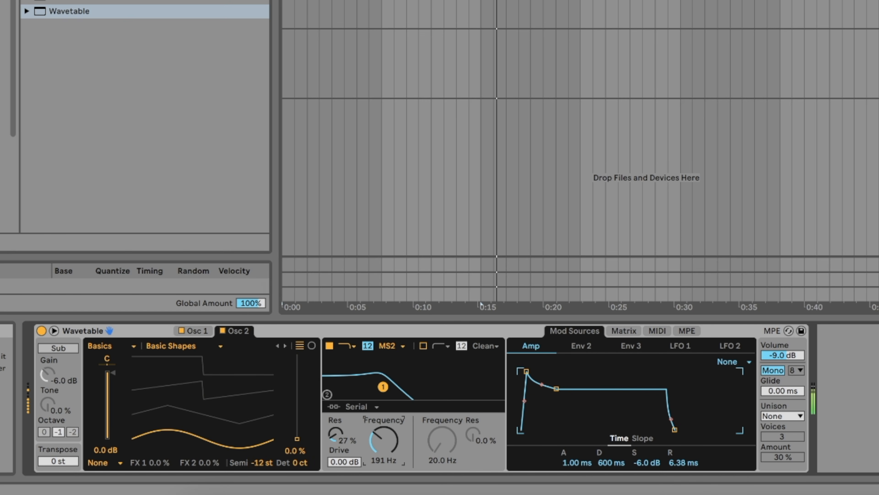
{"action": "left_click_drag", "start_coordinate": [356, 461], "coordinate": [357, 458]}
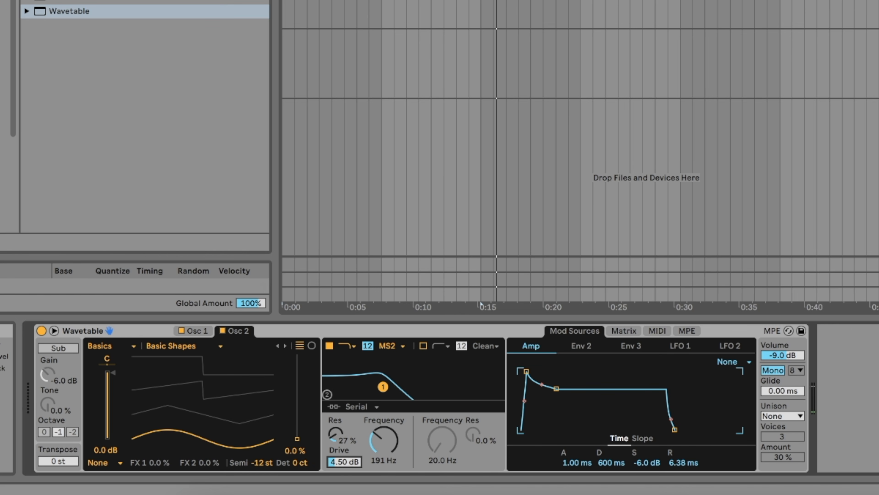
{"action": "left_click", "coordinate": [368, 346]}
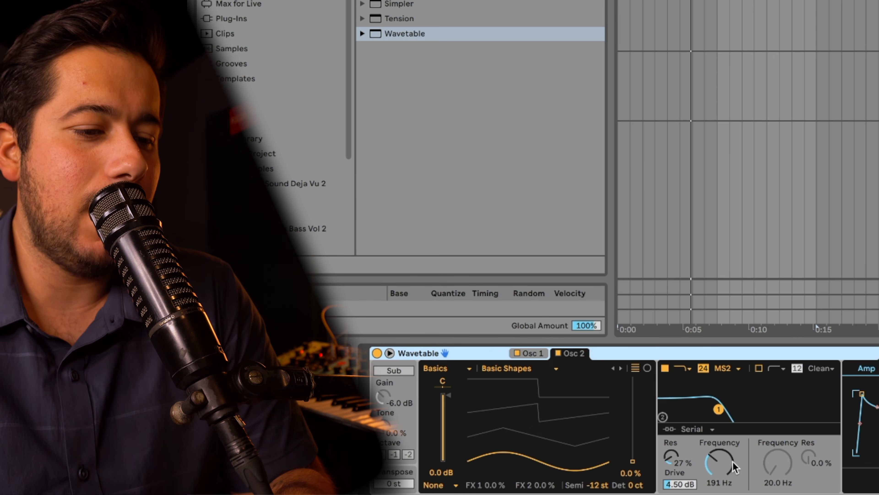
{"action": "left_click_drag", "start_coordinate": [733, 466], "coordinate": [731, 469]}
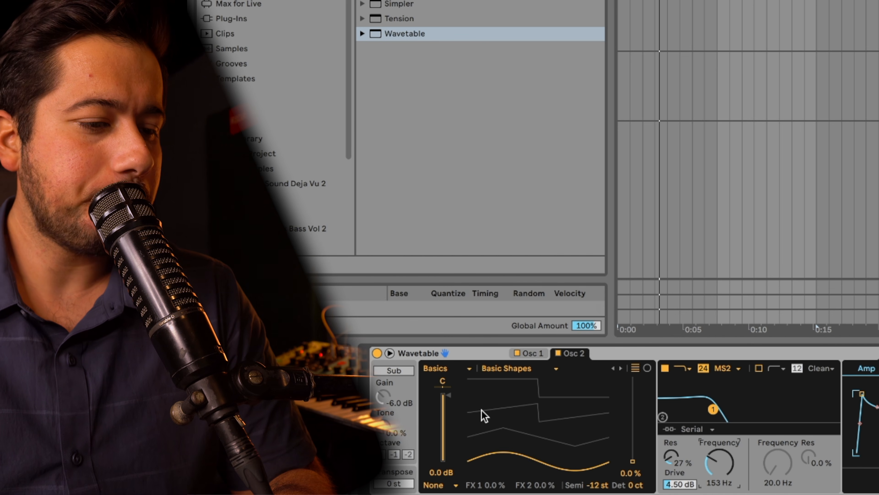
Set Osc 2 to the saw shape at 67 % and lower its gain to -5.1 dB.
{"action": "left_click_drag", "start_coordinate": [484, 414], "coordinate": [484, 387]}
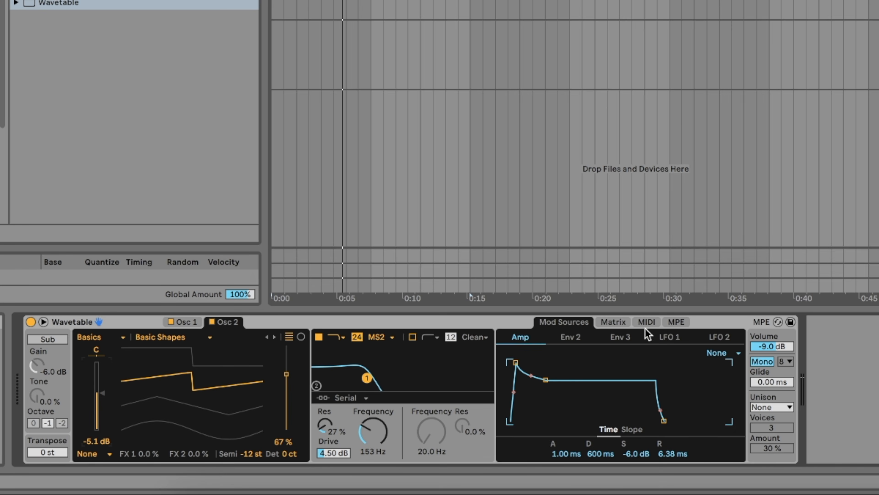
Set Env 2's sustain to 0 % and its decay to 467 ms.
{"action": "left_click", "coordinate": [622, 323]}
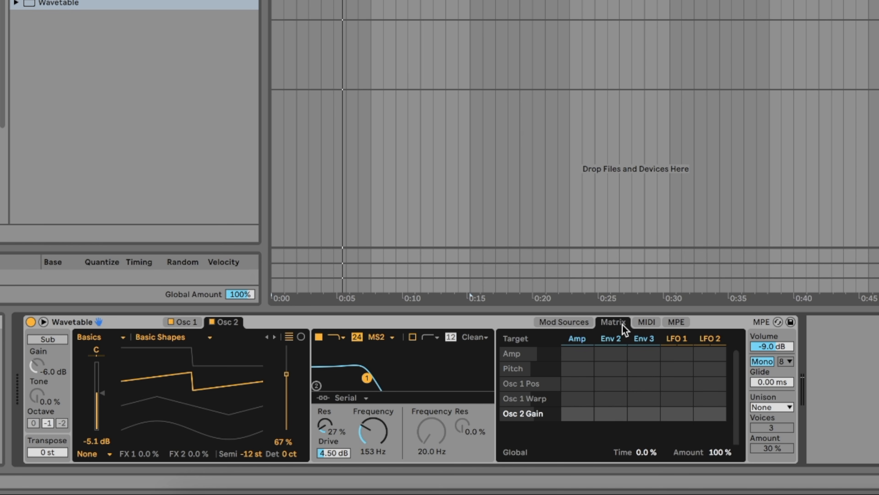
{"action": "left_click", "coordinate": [589, 326]}
{"action": "left_click", "coordinate": [590, 337]}
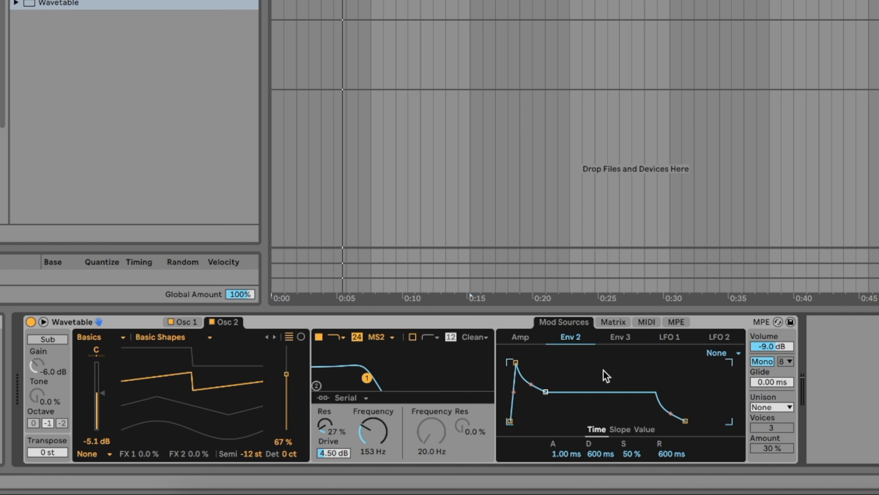
{"action": "left_click_drag", "start_coordinate": [627, 447], "coordinate": [627, 471]}
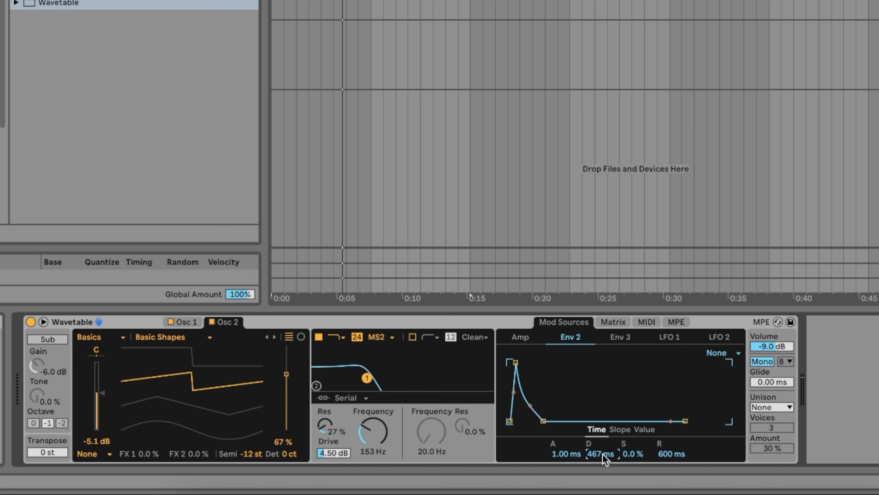
Route Env 2 to Filter 1's frequency in the modulation matrix with an amount of 19.
{"action": "left_click", "coordinate": [522, 338]}
{"action": "left_click", "coordinate": [611, 326]}
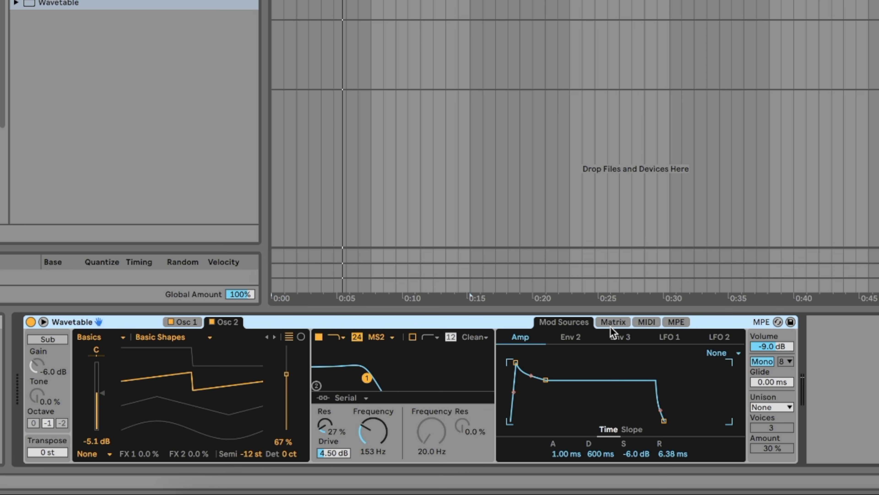
{"action": "left_click", "coordinate": [614, 327]}
{"action": "left_click", "coordinate": [371, 440]}
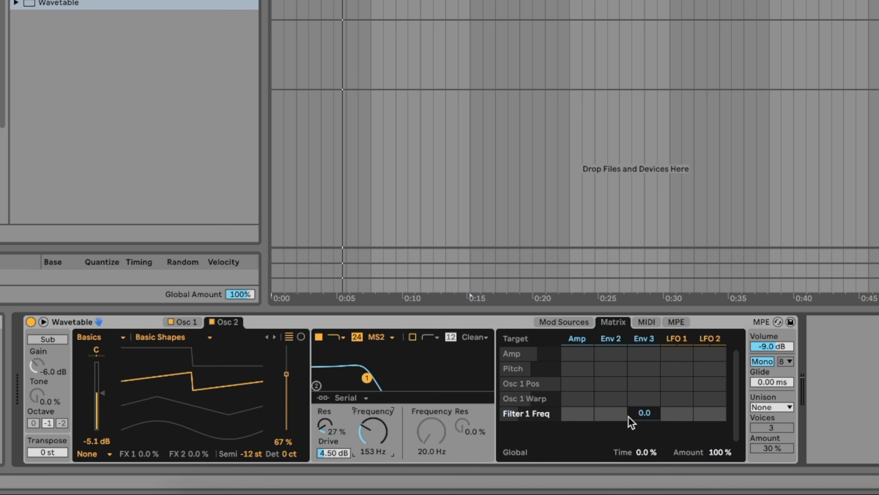
{"action": "left_click_drag", "start_coordinate": [611, 414], "coordinate": [611, 388]}
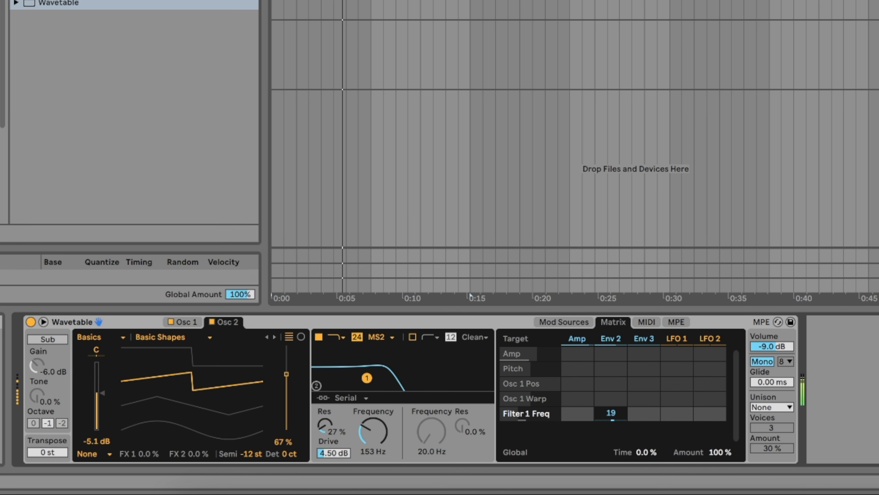
{"action": "left_click", "coordinate": [322, 421]}
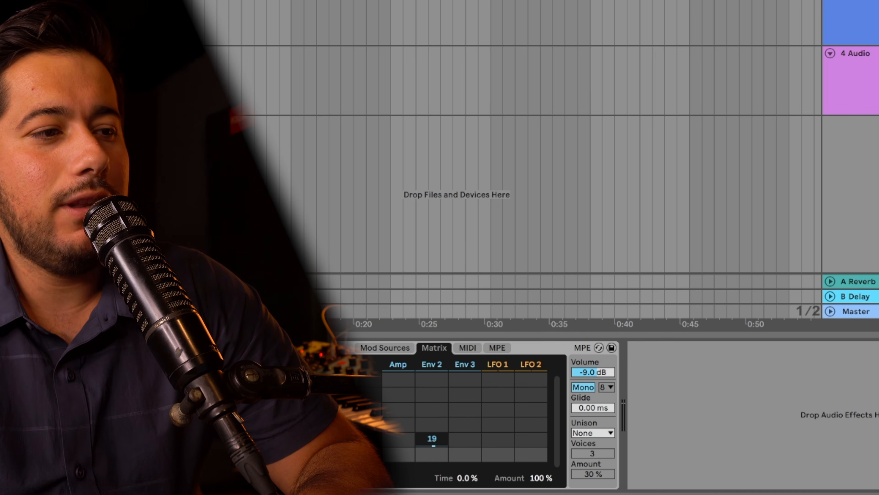
Add a Compressor after Wavetable, sidechained from the 909 Core Kit's Bass Drum Pre FX, and change its display from the transfer graph to meters.
{"action": "left_click_drag", "start_coordinate": [173, 139], "coordinate": [612, 360]}
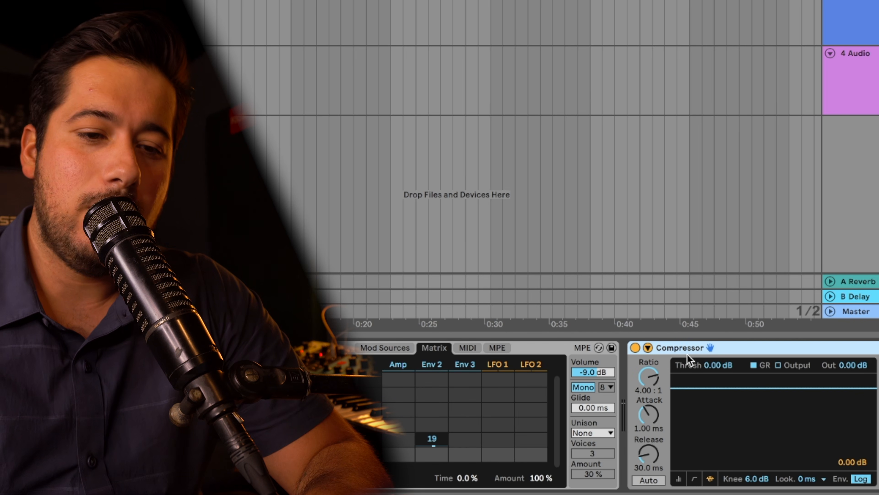
{"action": "left_click", "coordinate": [648, 348]}
{"action": "left_click", "coordinate": [668, 385]}
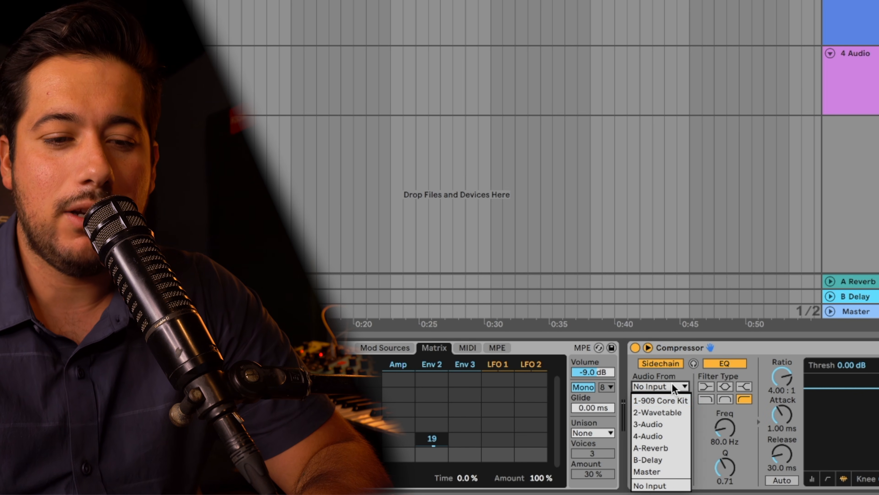
{"action": "left_click", "coordinate": [674, 400]}
{"action": "left_click", "coordinate": [673, 398]}
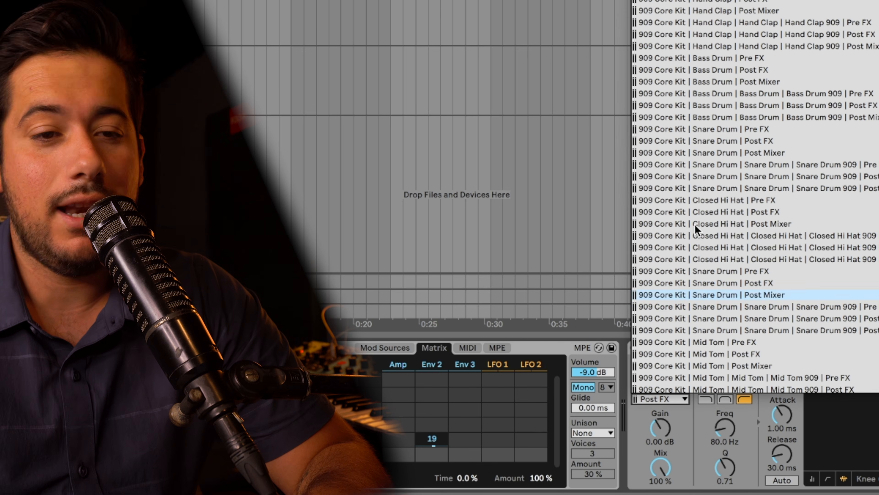
{"action": "left_click", "coordinate": [729, 58]}
{"action": "left_click", "coordinate": [816, 477]}
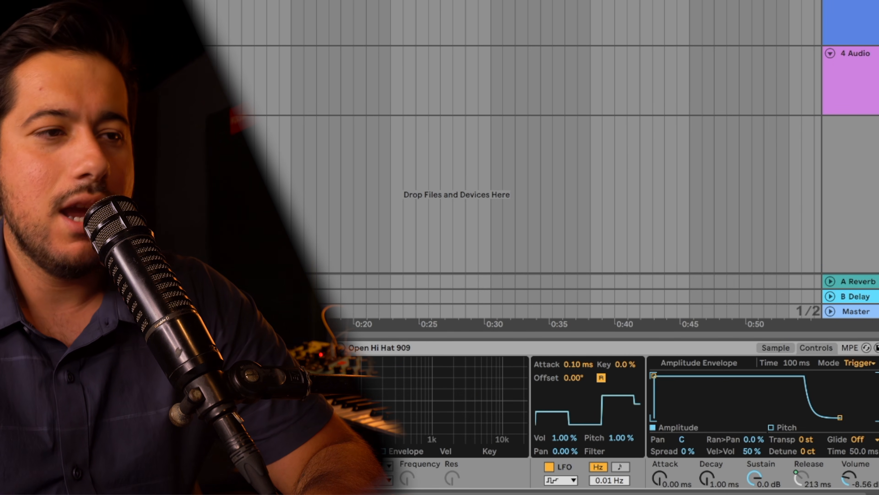
Add a third D2 bass note at 1.2.3 in the clip and lengthen it to an eighth note.
{"action": "key", "text": "plus"}
{"action": "key", "text": "plus"}
{"action": "key", "text": "plus"}
{"action": "key", "text": "plus"}
{"action": "key", "text": "minus"}
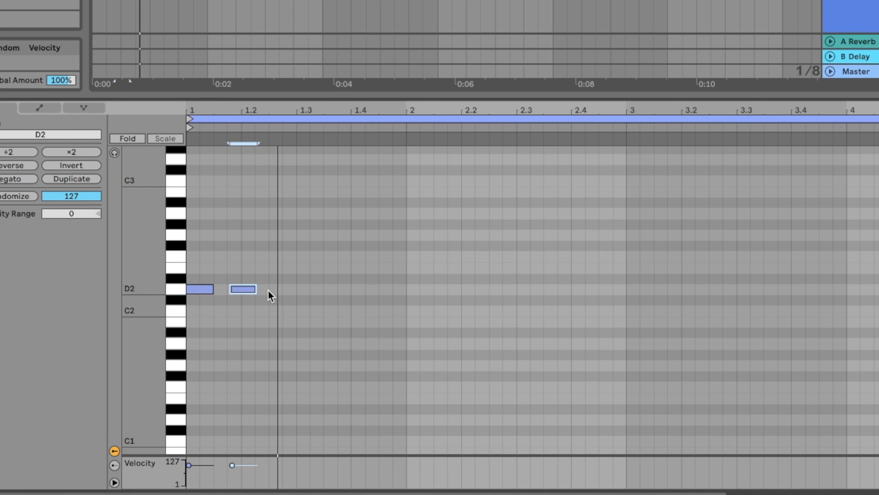
{"action": "left_click", "coordinate": [273, 290]}
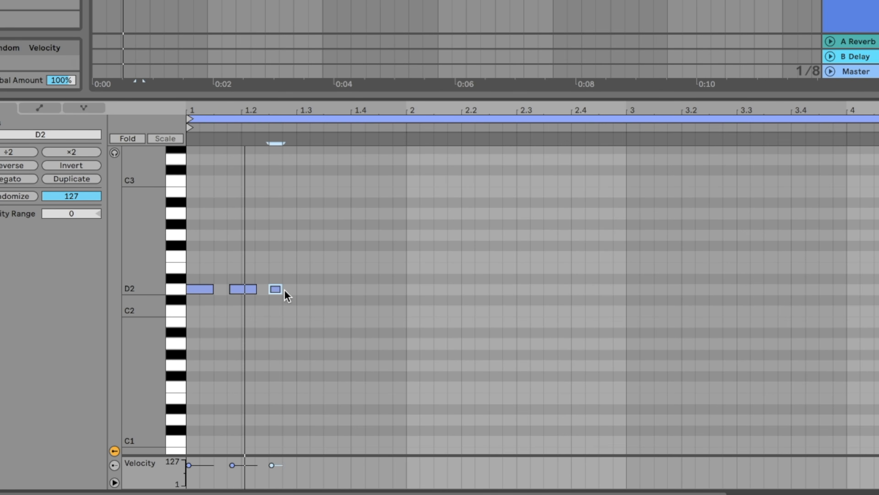
{"action": "left_click_drag", "start_coordinate": [281, 289], "coordinate": [297, 289]}
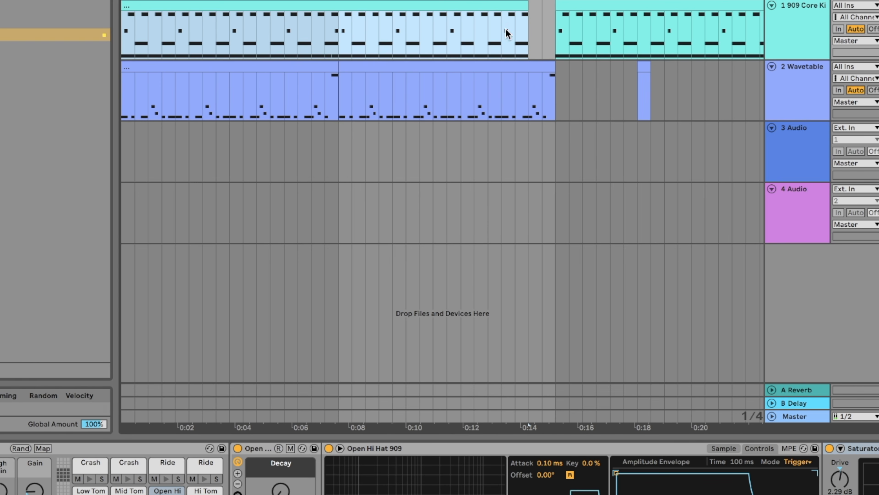
Play through the drum gap before bar 9, then copy the four-bar Wavetable clip and paste it twice to fill bars 9 to 16.
{"action": "left_click", "coordinate": [505, 30]}
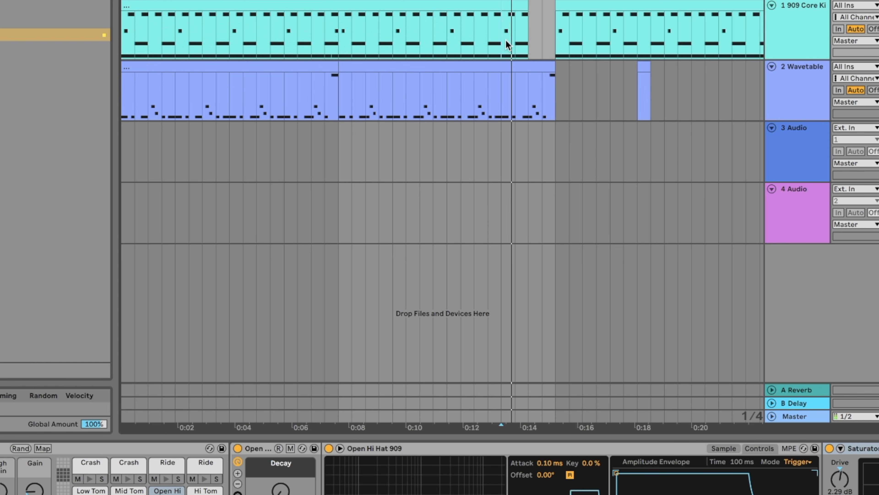
{"action": "key", "text": "space"}
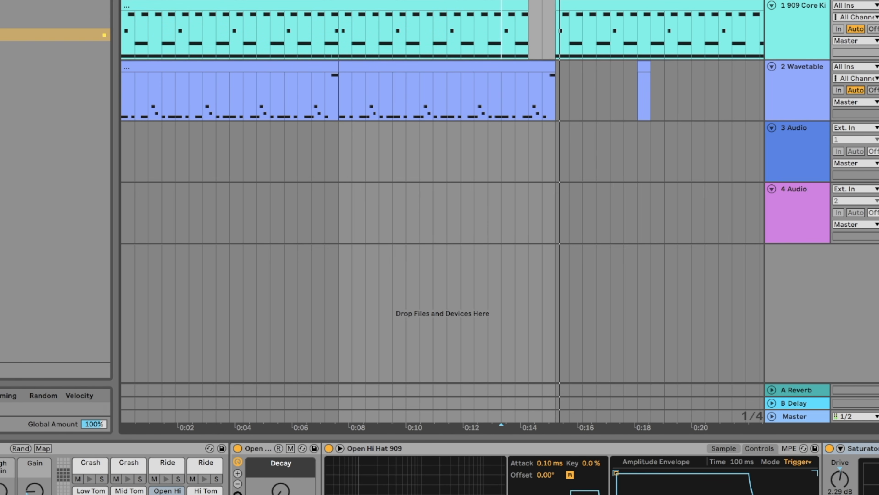
{"action": "scroll", "coordinate": [333, 60], "scroll_direction": "down", "scroll_amount": 4}
{"action": "left_click", "coordinate": [210, 65]}
{"action": "key", "text": "super+c"}
{"action": "left_click", "coordinate": [366, 80]}
{"action": "key", "text": "super+v"}
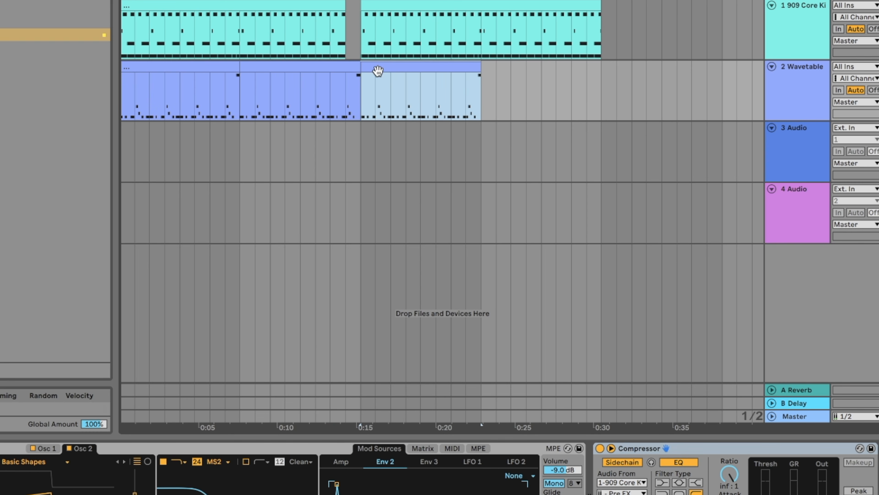
{"action": "key", "text": "space"}
{"action": "key", "text": "super+v"}
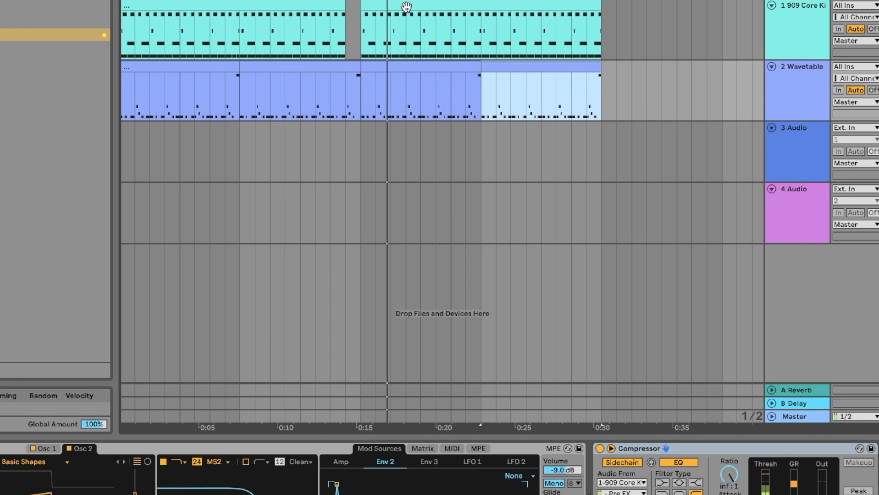
Open the first Wavetable clip and examine its bass note pattern.
{"action": "mouse_move", "coordinate": [209, 0]}
{"action": "left_mouse_down"}
{"action": "mouse_move", "coordinate": [210, 26]}
{"action": "mouse_move", "coordinate": [211, 2]}
{"action": "left_mouse_up"}
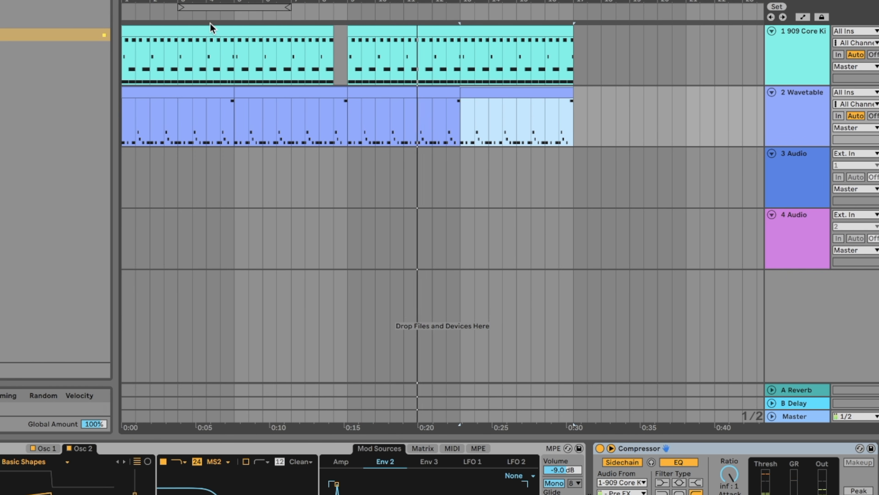
{"action": "double_click", "coordinate": [160, 89]}
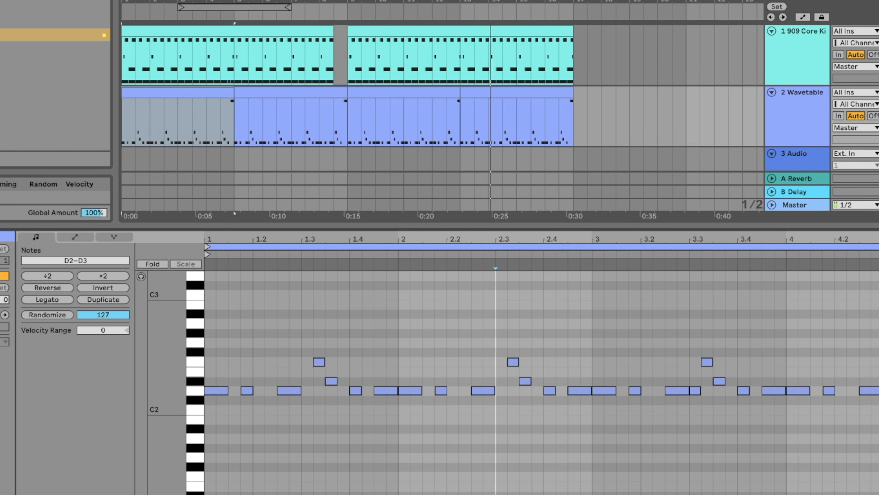
{"action": "left_click_drag", "start_coordinate": [151, 1], "coordinate": [151, 69]}
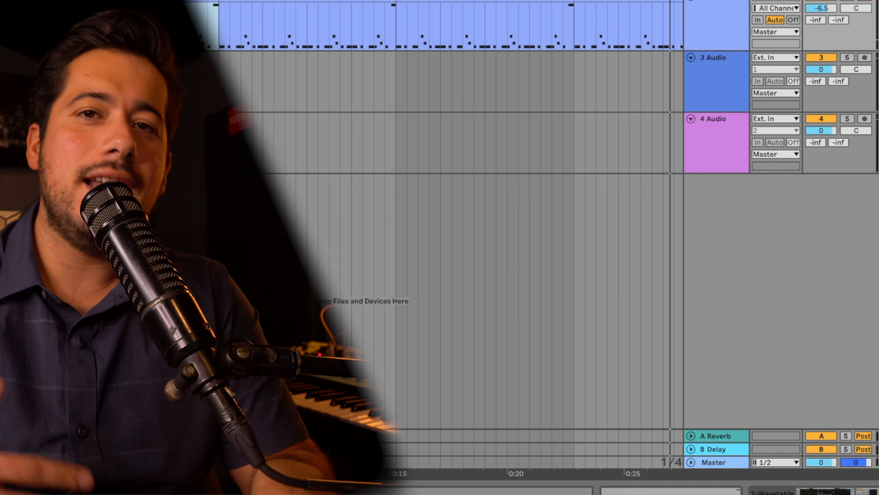
Insert a Saturator between Wavetable and the sidechain Compressor and set its Drive to 4.57 dB.
{"action": "left_click", "coordinate": [727, 10]}
{"action": "double_click", "coordinate": [726, 5]}
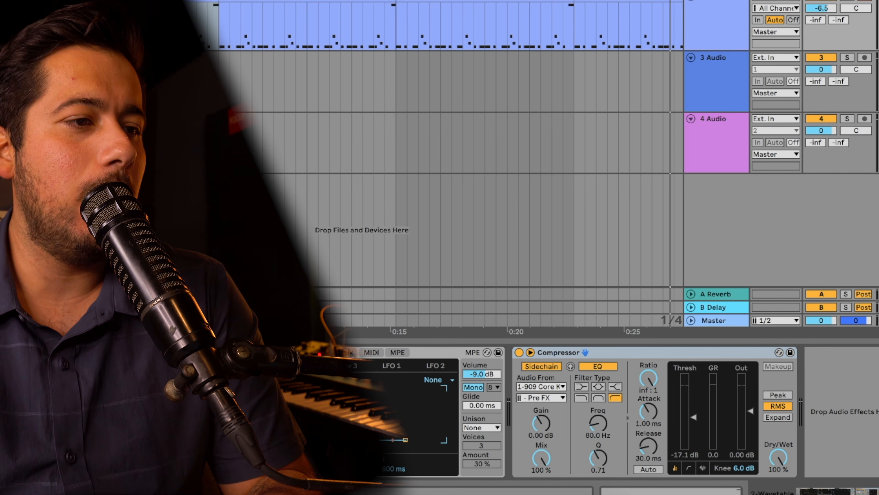
{"action": "left_click_drag", "start_coordinate": [21, 243], "coordinate": [502, 431]}
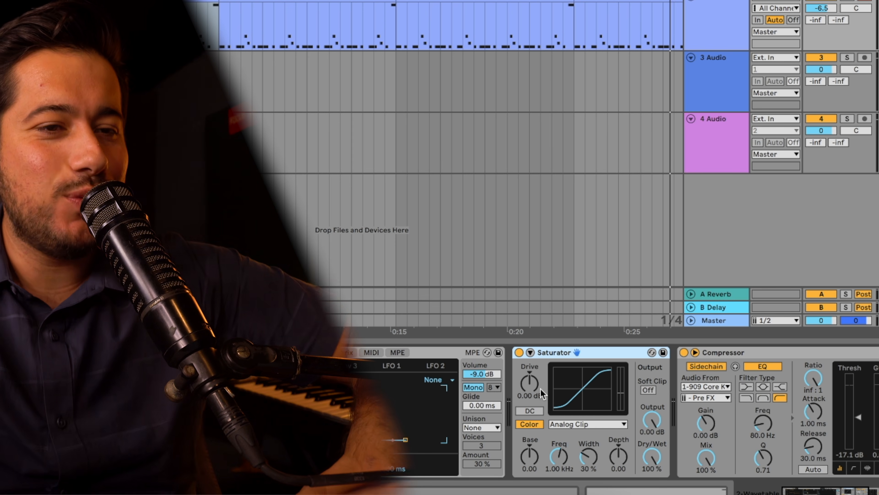
{"action": "left_click_drag", "start_coordinate": [539, 388], "coordinate": [540, 379]}
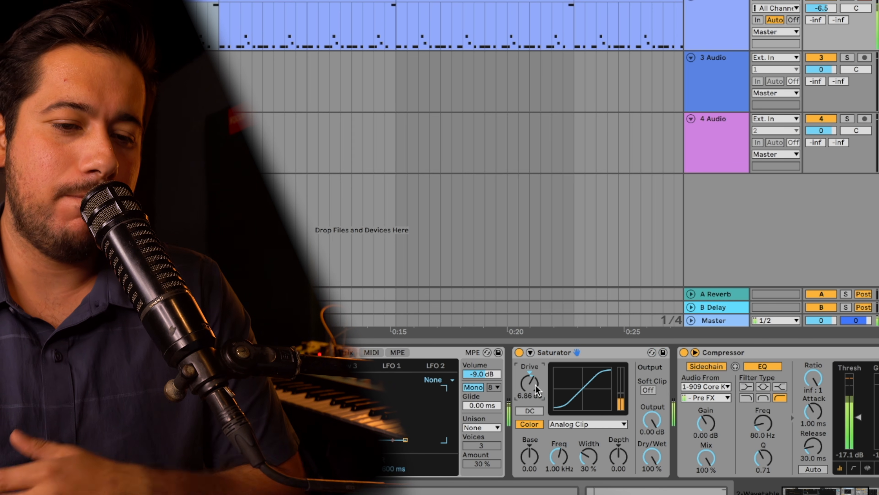
Compare the bass with the Saturator bypassed and enabled in Session view, and lower the Wavetable track's volume to -10.0 dB.
{"action": "key", "text": "Tab"}
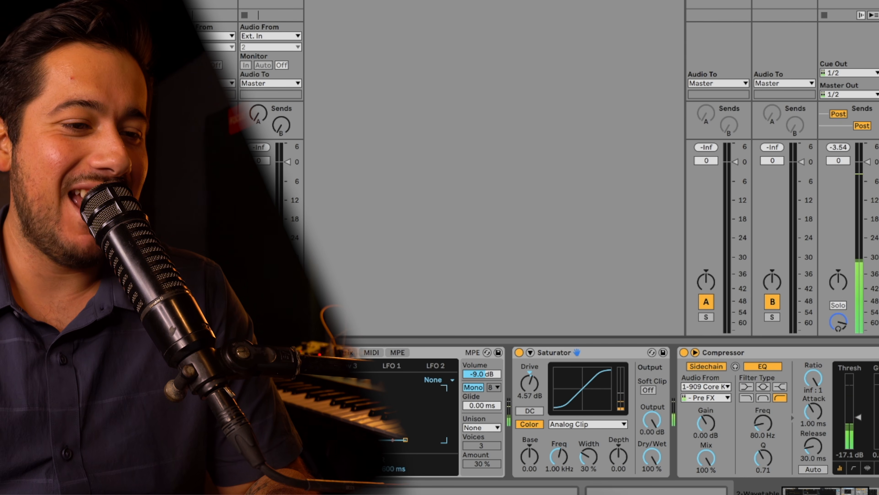
{"action": "left_click", "coordinate": [518, 352]}
{"action": "left_click", "coordinate": [518, 352]}
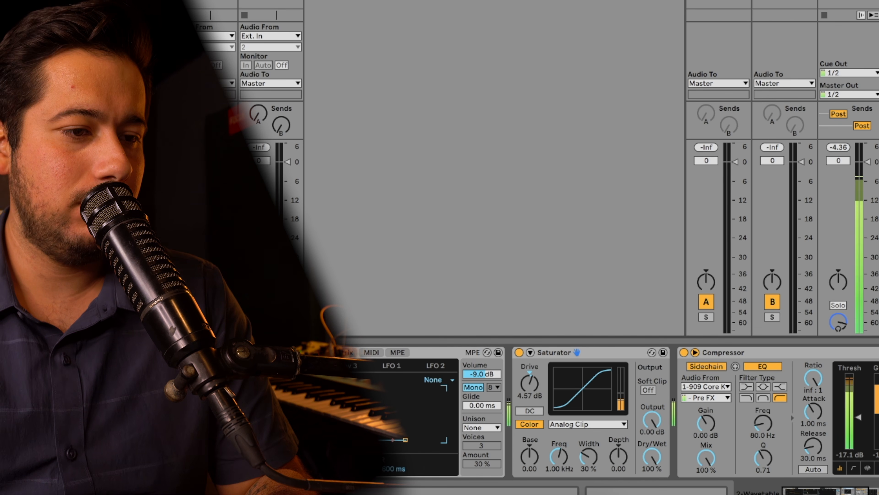
{"action": "key", "text": "Tab"}
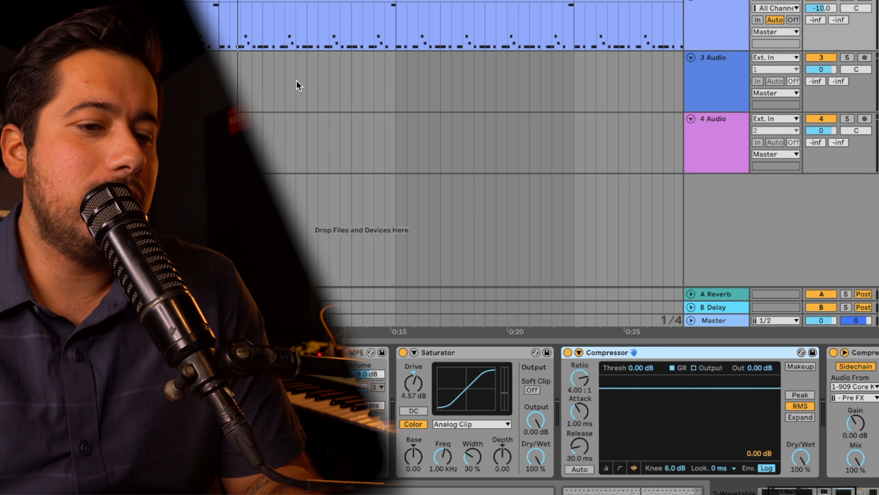
Set the Compressor after the Saturator to Peak mode, with its threshold at -20.7 dB and its attack at 147 ms.
{"action": "left_click", "coordinate": [606, 468]}
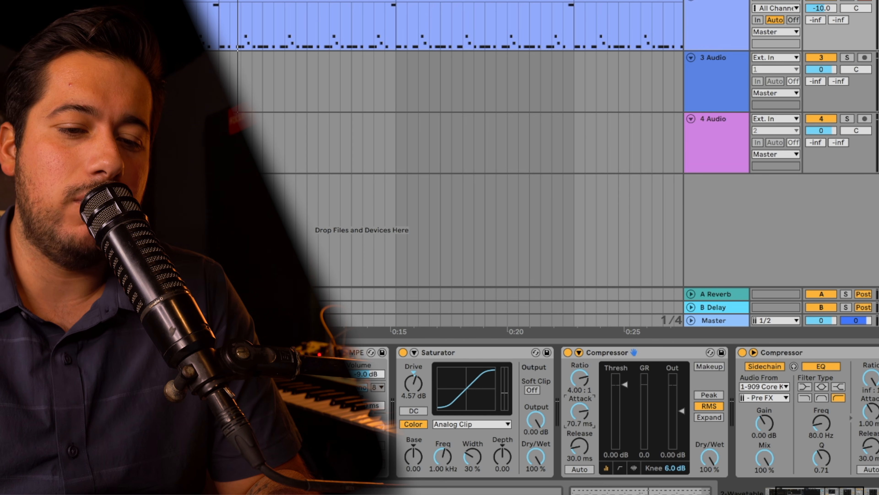
{"action": "key", "text": "space"}
{"action": "left_click_drag", "start_coordinate": [615, 394], "coordinate": [615, 408]}
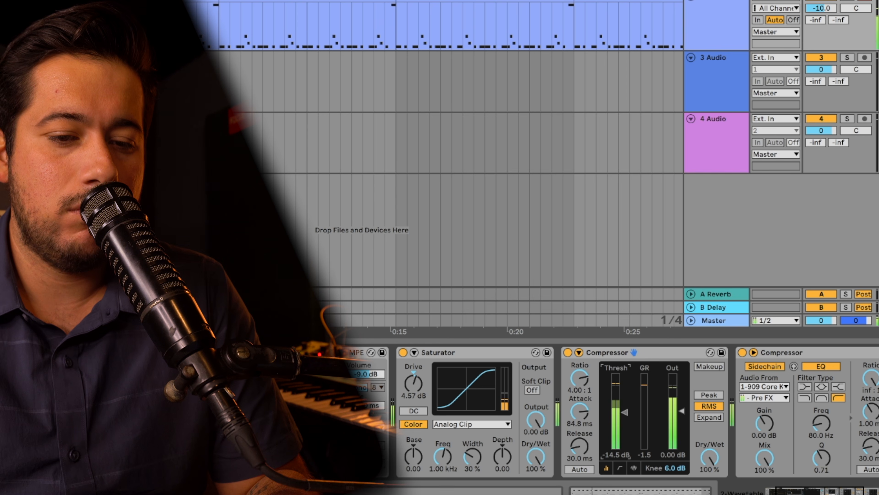
{"action": "left_click", "coordinate": [706, 396]}
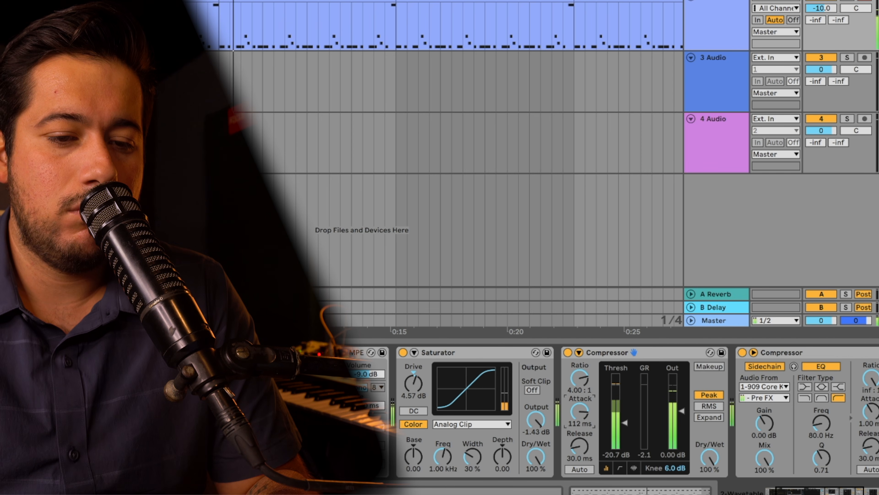
Compare the bass with the Compressor after the Saturator bypassed and enabled, and stop playback.
{"action": "left_click", "coordinate": [567, 352]}
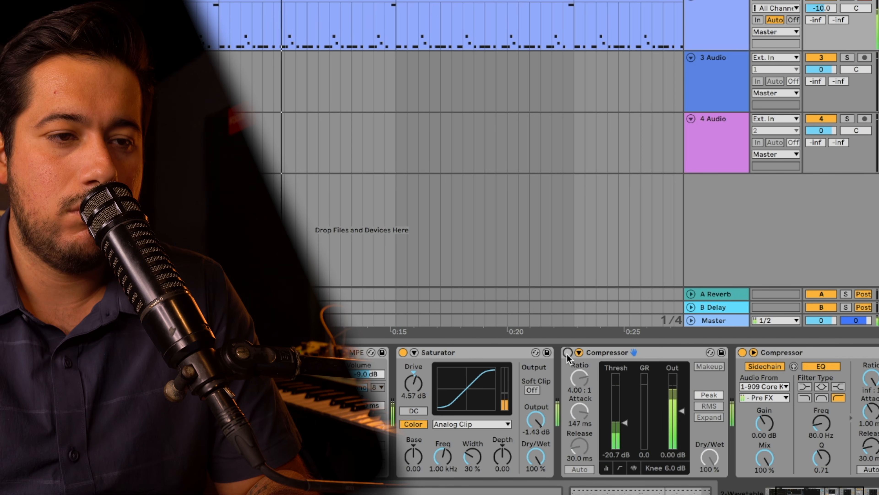
{"action": "left_click", "coordinate": [568, 352]}
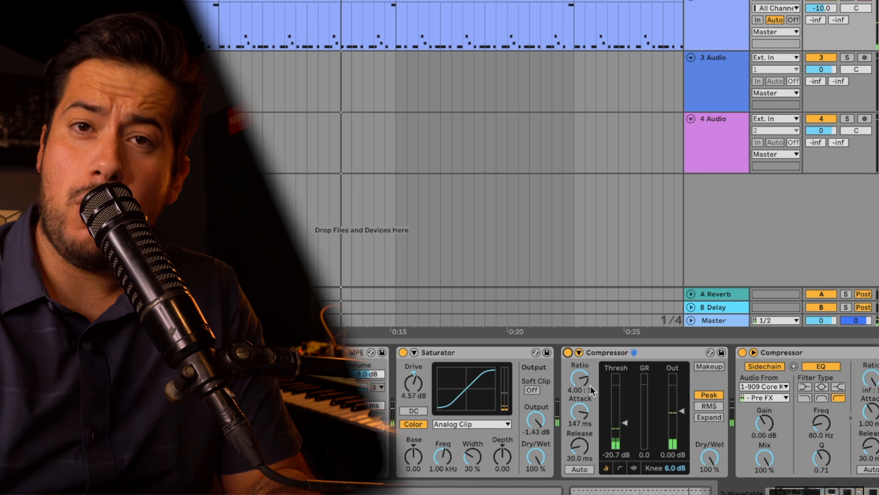
{"action": "key", "text": "space"}
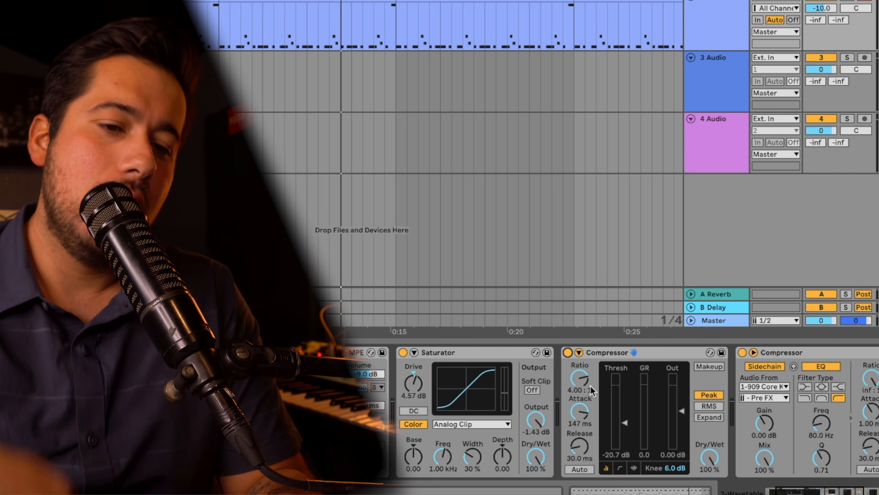
Try a 0.01 ms attack and a -7.94 dB threshold on the Compressor after the Saturator during playback.
{"action": "left_click_drag", "start_coordinate": [580, 410], "coordinate": [581, 429]}
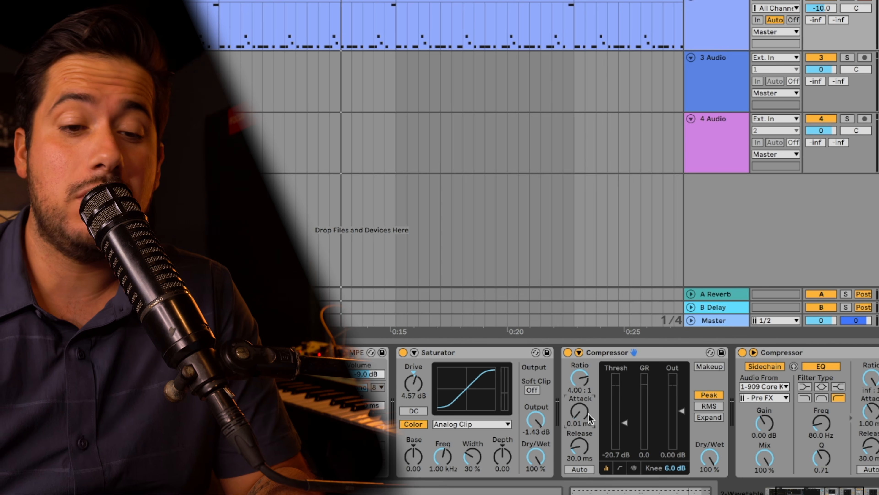
{"action": "left_click_drag", "start_coordinate": [624, 423], "coordinate": [618, 406]}
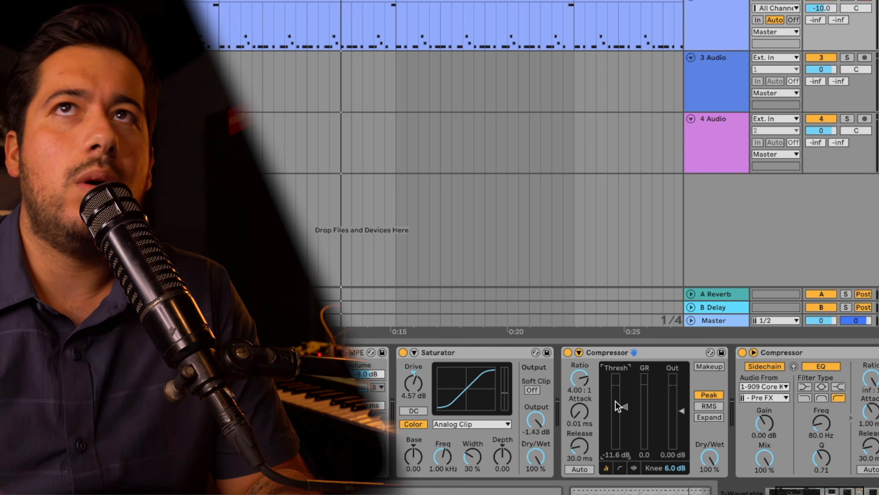
{"action": "key", "text": "space"}
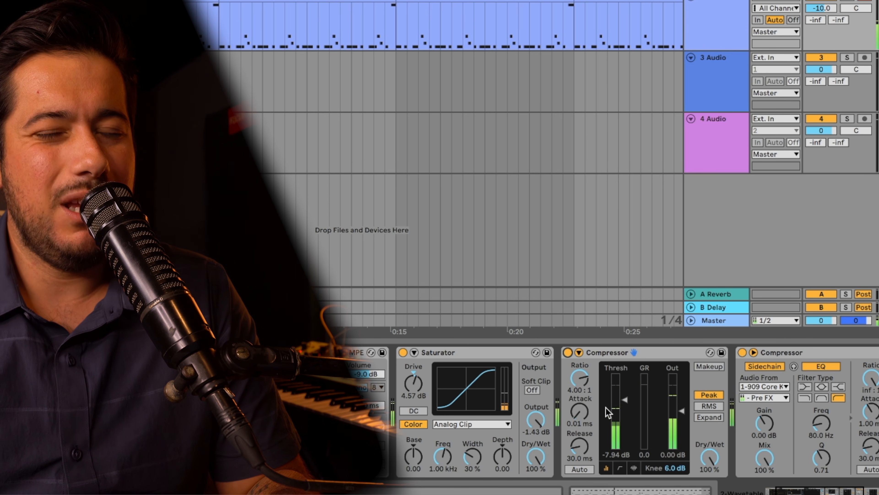
Set this Compressor's attack to 64.5 ms and its threshold to -9.41 dB, and switch to Session view.
{"action": "mouse_move", "coordinate": [587, 413]}
{"action": "left_mouse_down"}
{"action": "mouse_move", "coordinate": [587, 391]}
{"action": "mouse_move", "coordinate": [622, 401]}
{"action": "left_mouse_up"}
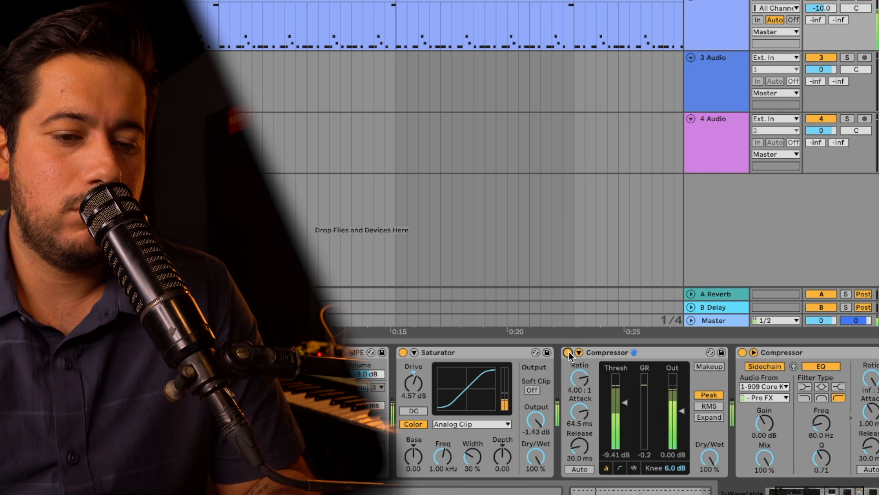
{"action": "key", "text": "Tab"}
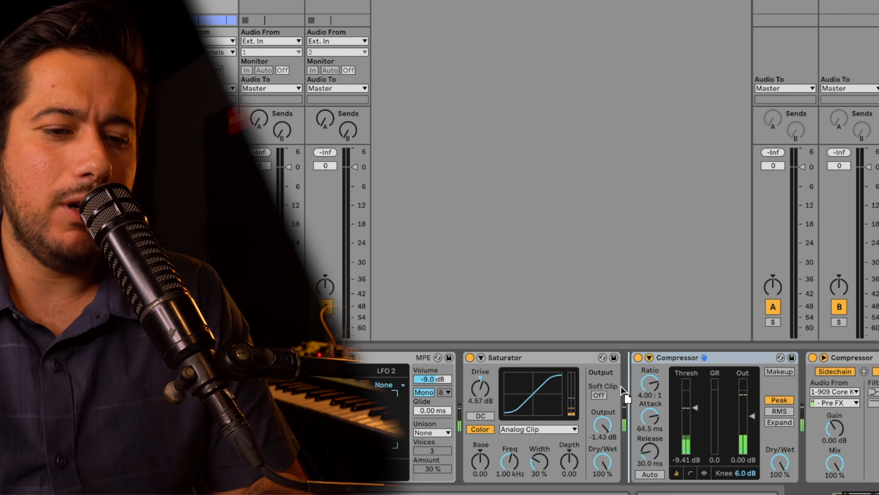
Add EQ Eight between the two bass Compressors, with a high cut at 474 Hz and a 1.61 dB boost at 135 Hz.
{"action": "left_click_drag", "start_coordinate": [624, 386], "coordinate": [728, 390]}
{"action": "scroll", "coordinate": [781, 460], "scroll_direction": "right", "scroll_amount": 3}
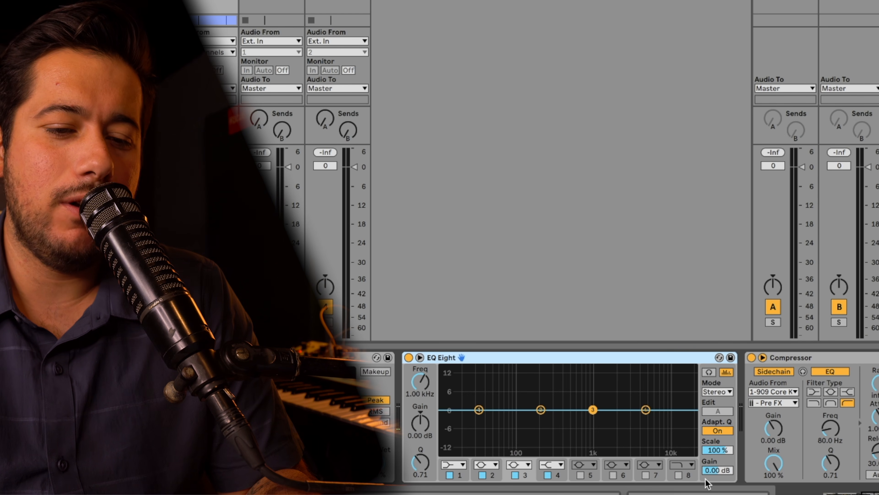
{"action": "left_click", "coordinate": [679, 475]}
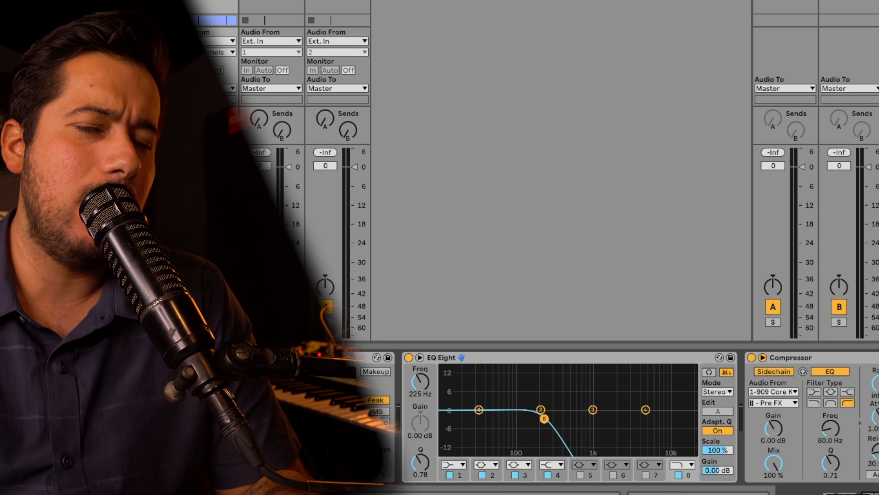
{"action": "left_click_drag", "start_coordinate": [549, 419], "coordinate": [548, 419]}
{"action": "key", "text": "space"}
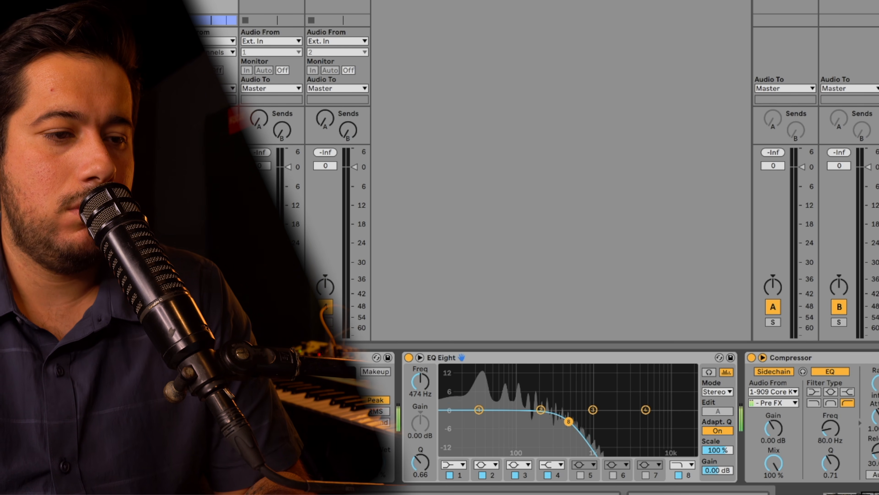
{"action": "key", "text": "space"}
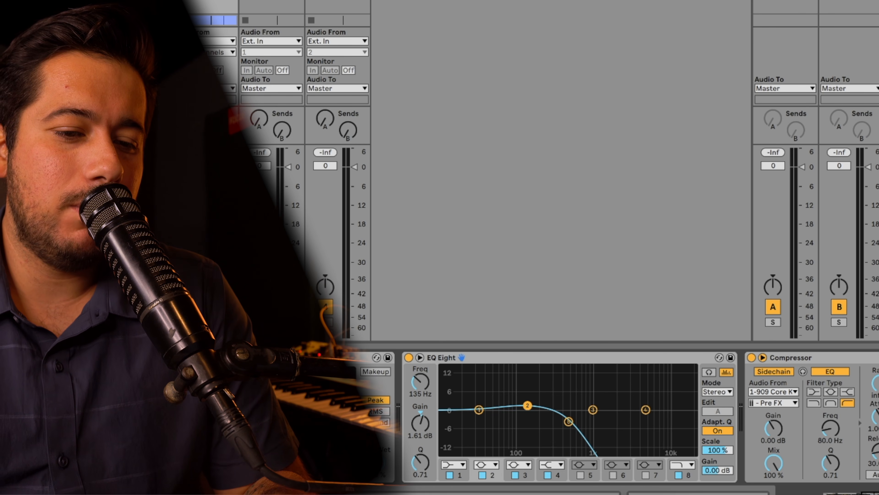
Turn EQ Eight's band 1 into a low cut at 34.4 Hz and toggle the device's oversampling.
{"action": "key", "text": "space"}
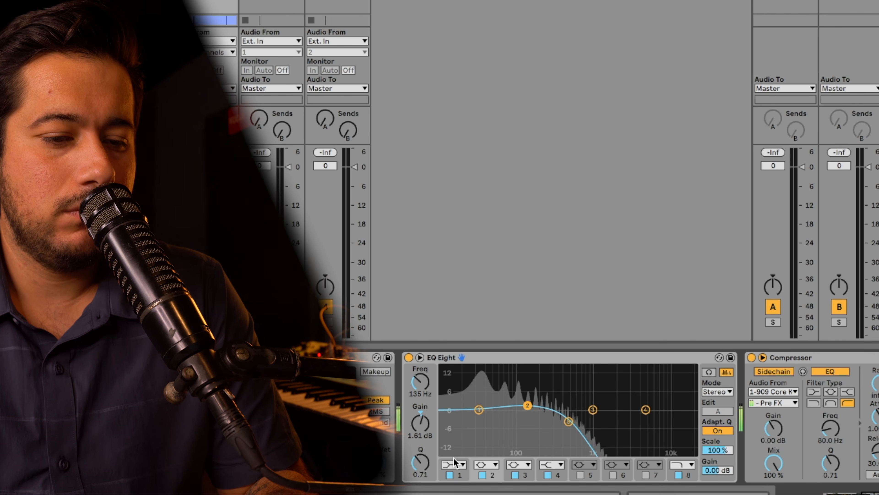
{"action": "left_click", "coordinate": [454, 462]}
{"action": "left_click", "coordinate": [455, 400]}
{"action": "right_click", "coordinate": [504, 358]}
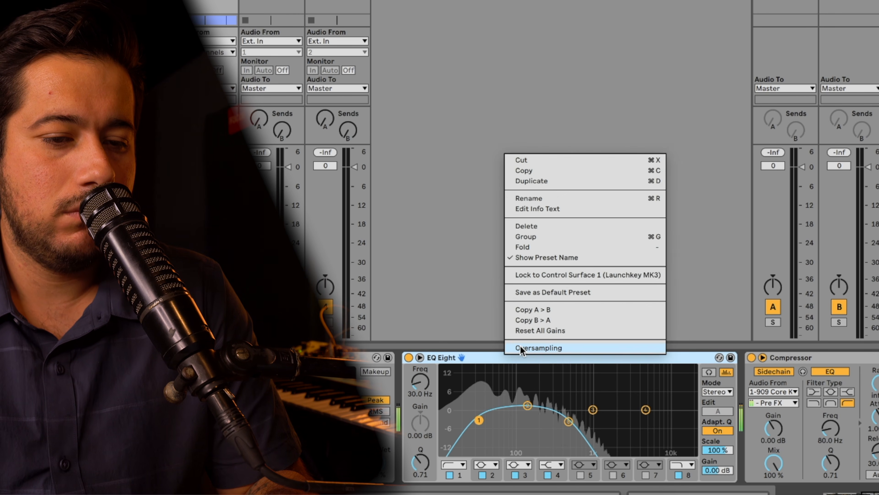
{"action": "left_click", "coordinate": [522, 347]}
{"action": "left_click_drag", "start_coordinate": [479, 420], "coordinate": [485, 421]}
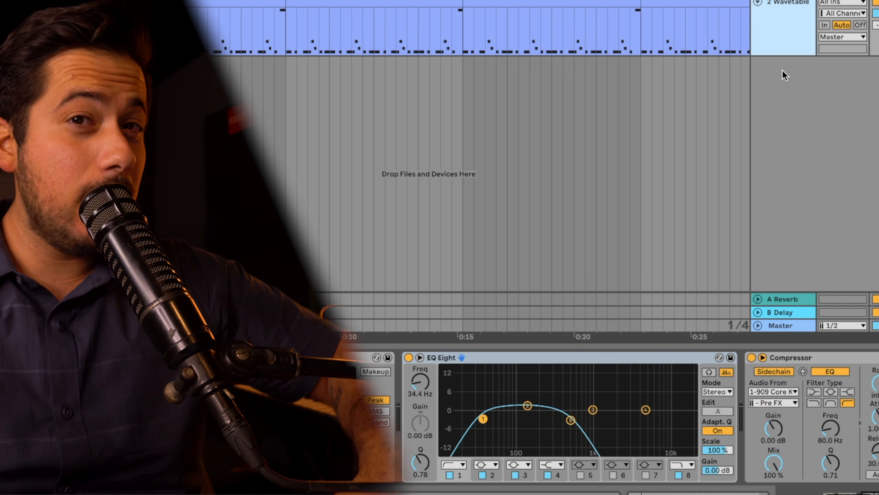
Rename the first Wavetable track to BASS and the second Wavetable track to SAW.
{"action": "left_click", "coordinate": [539, 493]}
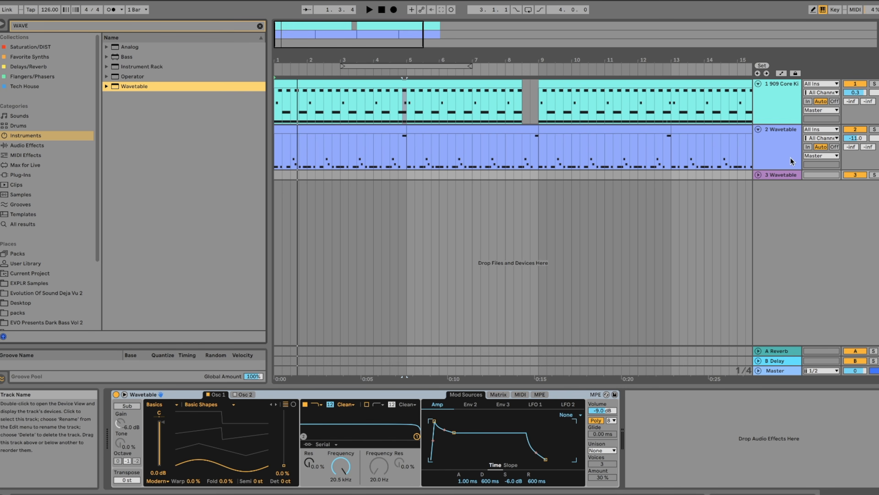
{"action": "left_click", "coordinate": [790, 157]}
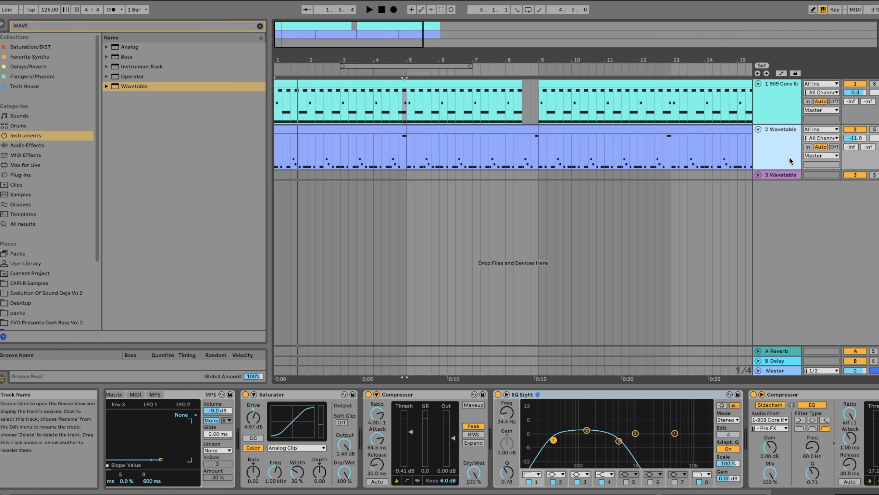
{"action": "key", "text": "super+r"}
{"action": "type", "text": "BA"}
{"action": "left_click", "coordinate": [764, 173]}
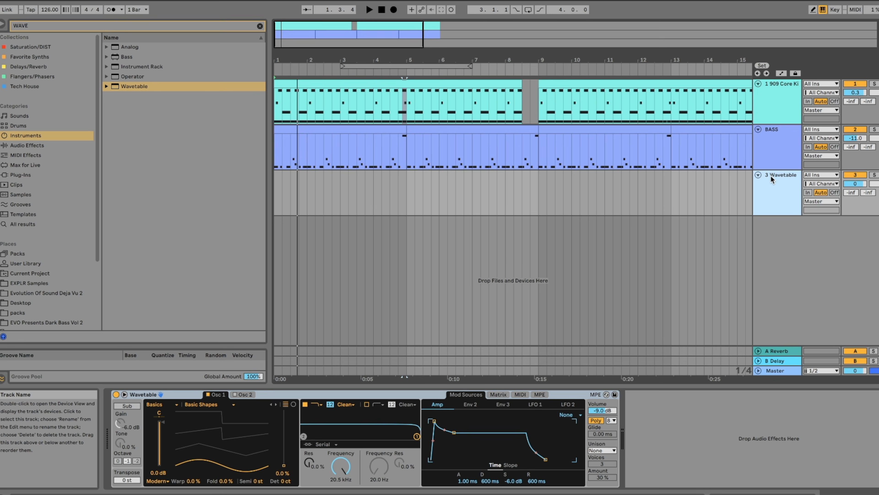
{"action": "type", "text": "SAW"}
{"action": "key", "text": "Return"}
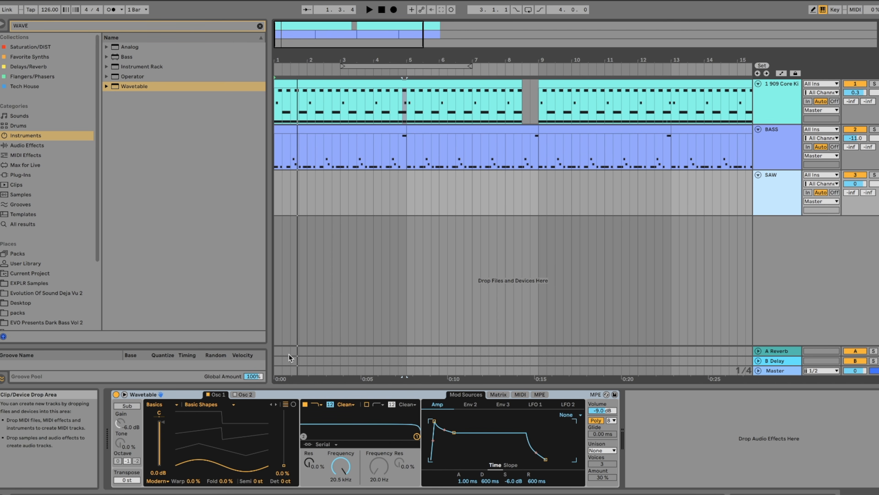
Set the SAW Wavetable's oscillator 1 position to 64 % and its unison to Classic with 5 voices and 45 % amount.
{"action": "left_click_drag", "start_coordinate": [220, 432], "coordinate": [178, 436]}
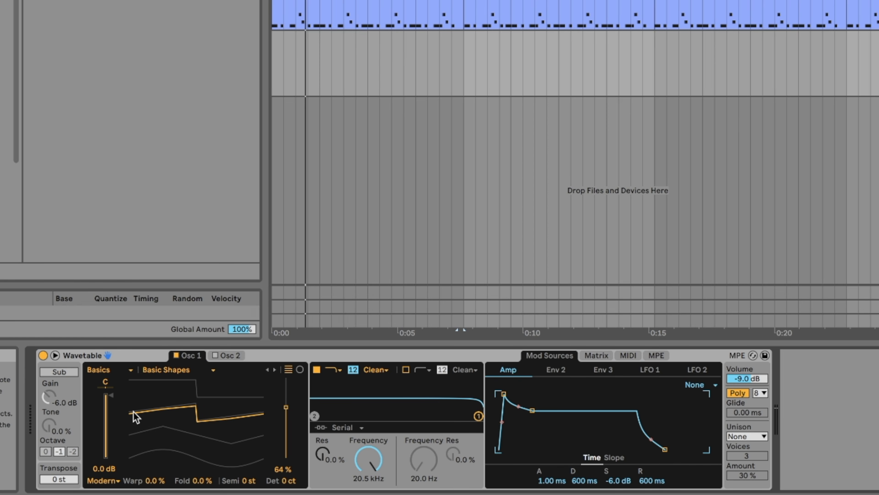
{"action": "left_click", "coordinate": [756, 437]}
{"action": "left_click", "coordinate": [758, 369]}
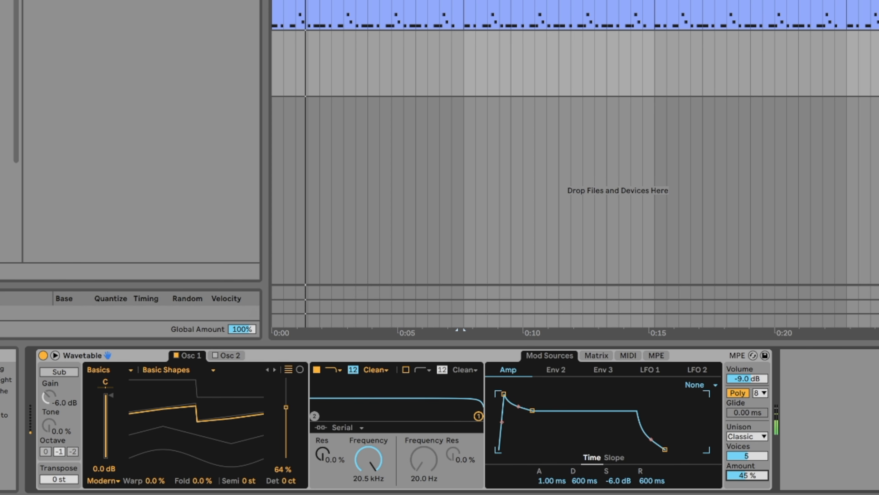
Play back the bassline through its Compressor and EQ Eight, and stop playback.
{"action": "key", "text": "plus"}
{"action": "key", "text": "plus"}
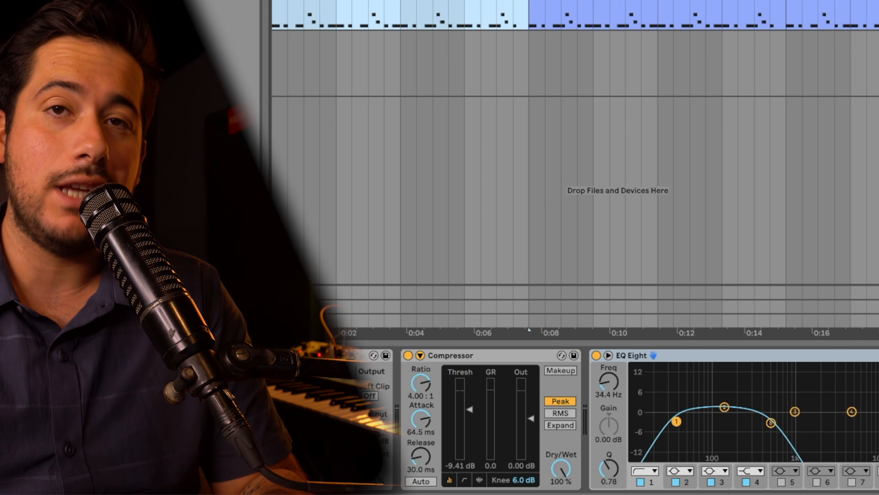
{"action": "left_click", "coordinate": [584, 28]}
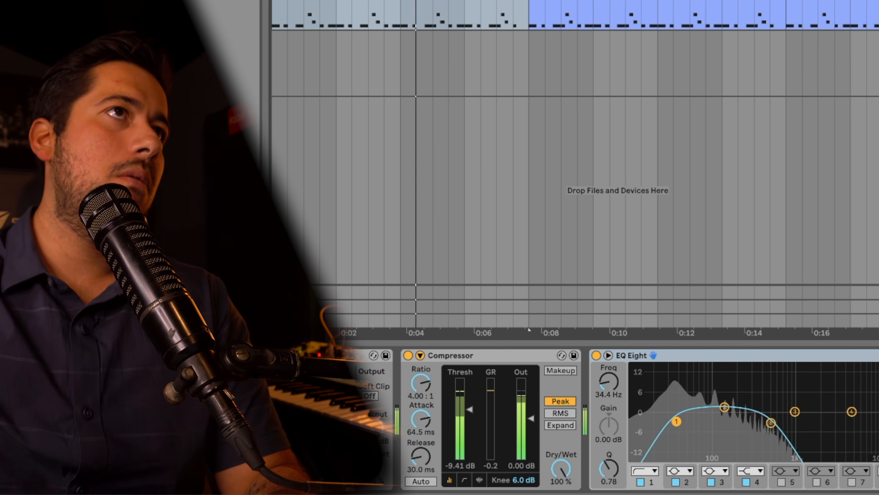
{"action": "key", "text": "space"}
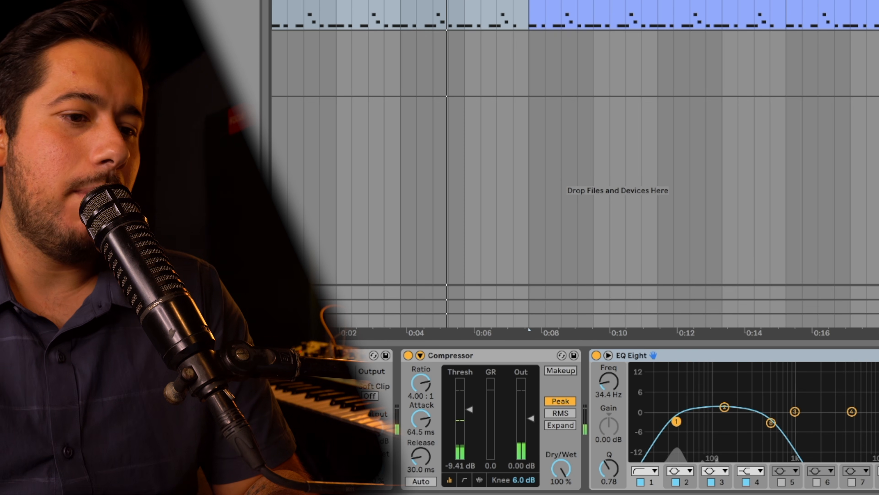
Switch LFO 1 of the bass Wavetable to tempo sync and adjust its rate.
{"action": "scroll", "coordinate": [423, 398], "scroll_direction": "left", "scroll_amount": 10}
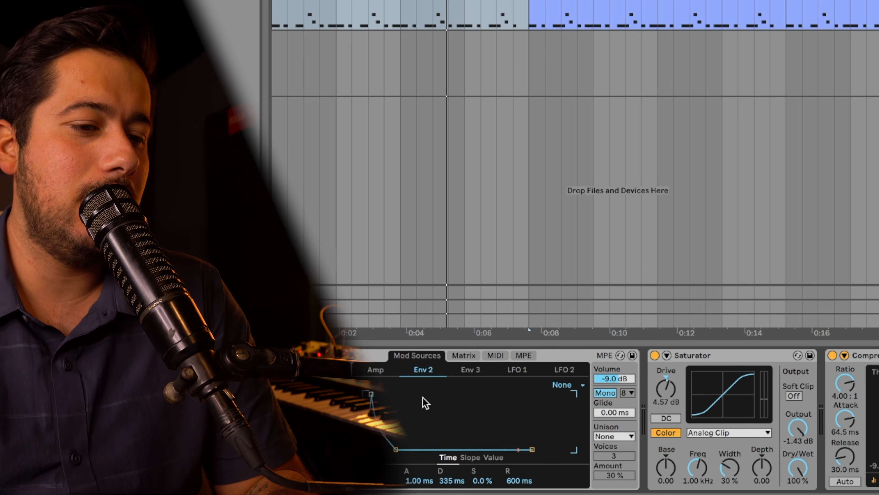
{"action": "left_click", "coordinate": [509, 370]}
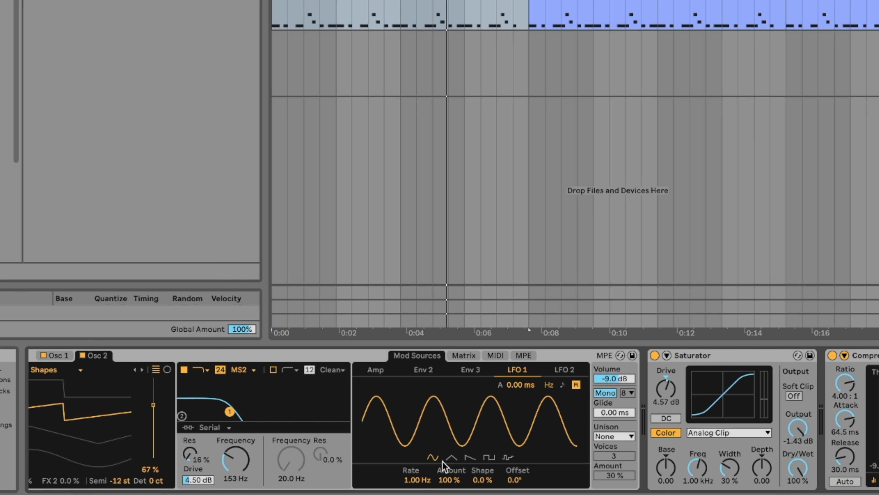
{"action": "left_click", "coordinate": [560, 384]}
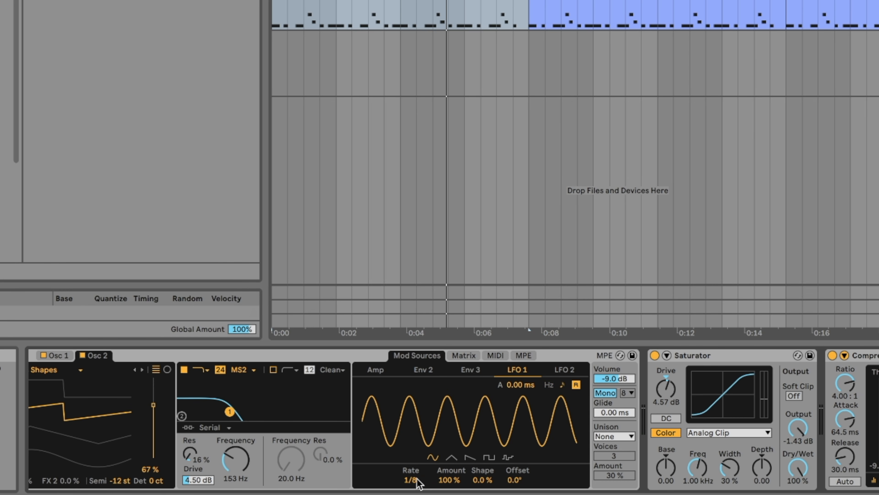
{"action": "left_click_drag", "start_coordinate": [416, 473], "coordinate": [416, 464]}
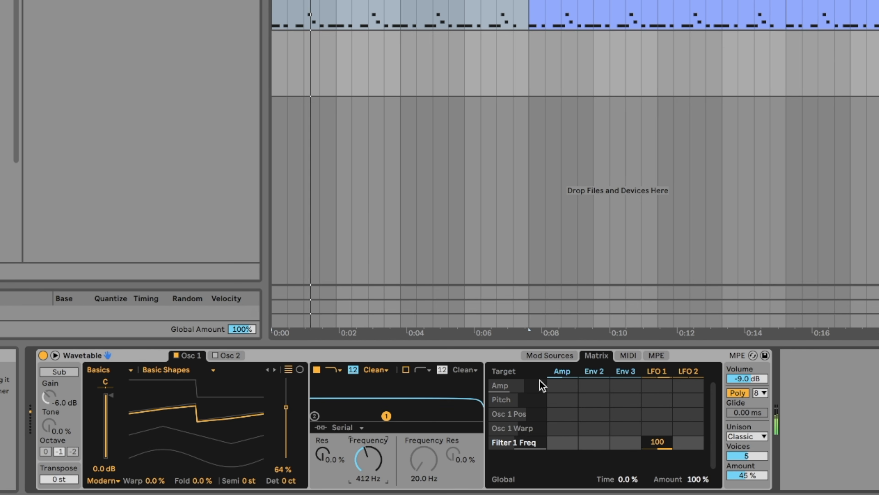
Set the free-running rate of the SAW Wavetable's LFO 1 to 0.14 Hz.
{"action": "left_click", "coordinate": [550, 355]}
{"action": "left_click", "coordinate": [627, 355]}
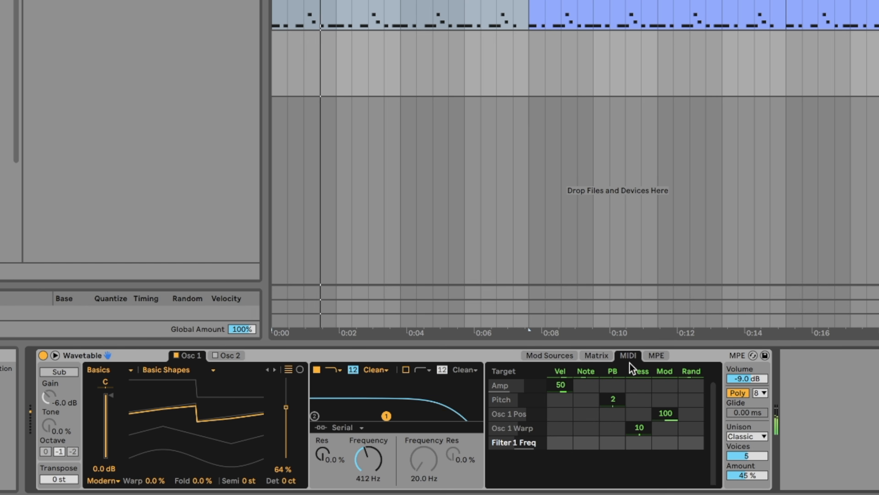
{"action": "left_click", "coordinate": [549, 356]}
{"action": "left_click", "coordinate": [645, 370]}
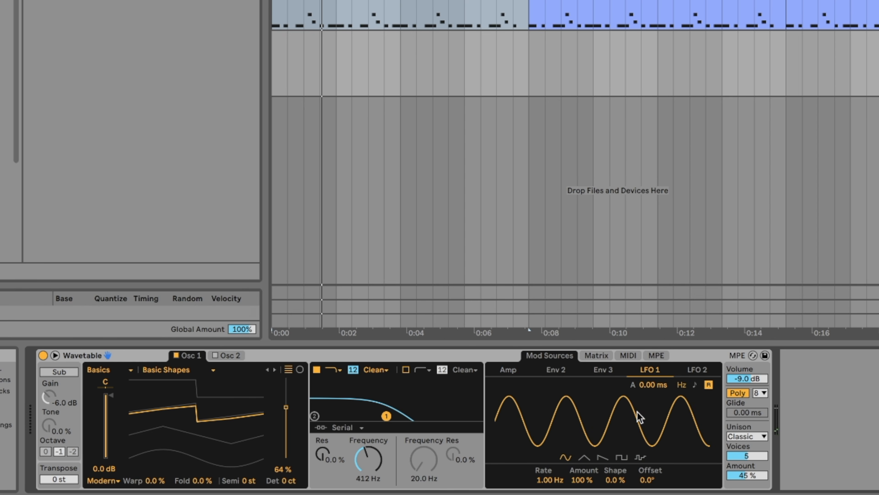
{"action": "mouse_move", "coordinate": [562, 480]}
{"action": "left_mouse_down"}
{"action": "mouse_move", "coordinate": [562, 440]}
{"action": "mouse_move", "coordinate": [561, 487]}
{"action": "left_mouse_up"}
Create a two-bar MIDI clip at the start of the SAW track with a D2 note spanning its full length.
{"action": "left_click_drag", "start_coordinate": [409, 69], "coordinate": [268, 56]}
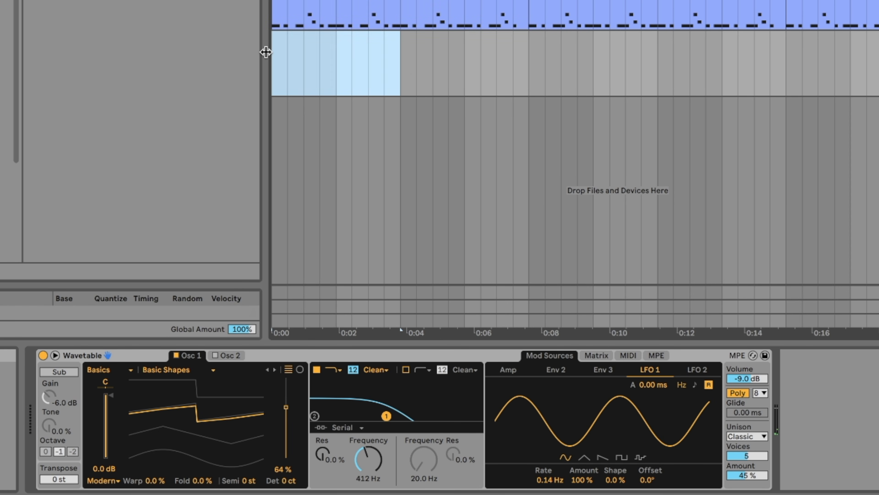
{"action": "key", "text": "ctrl+shift+m"}
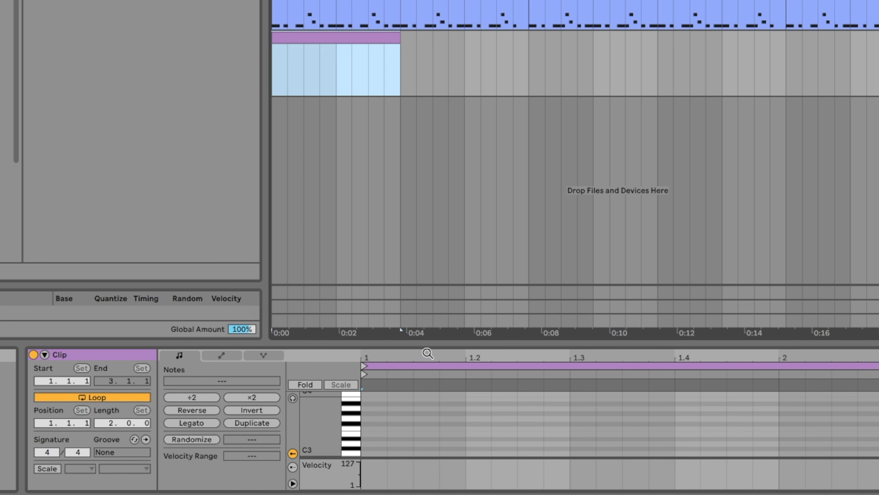
{"action": "left_click_drag", "start_coordinate": [429, 344], "coordinate": [459, 163]}
{"action": "double_click", "coordinate": [371, 324]}
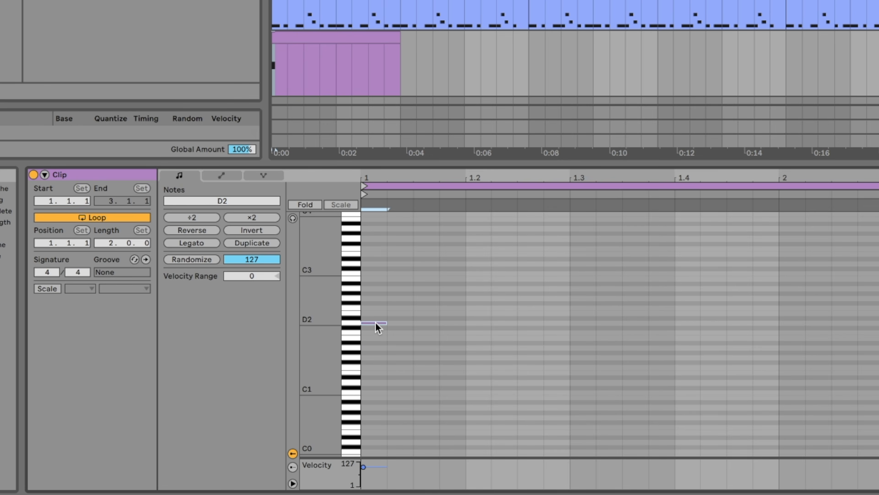
{"action": "left_click_drag", "start_coordinate": [383, 321], "coordinate": [877, 322]}
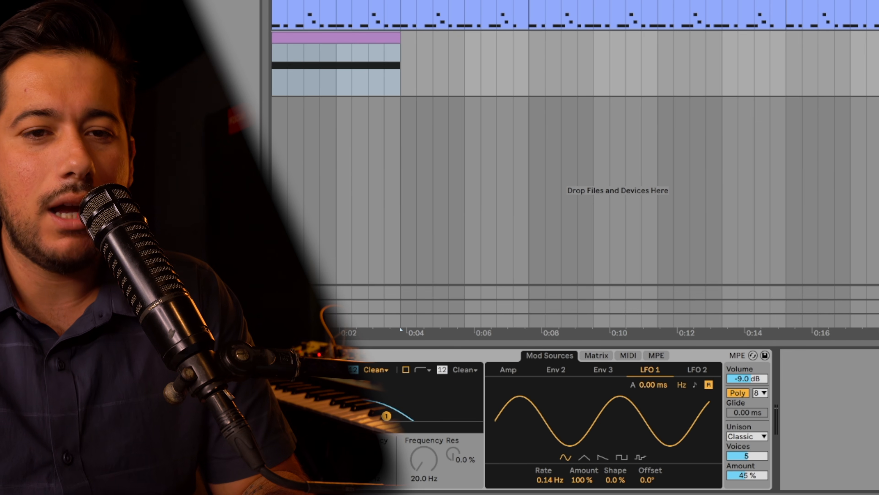
Check the LFO 1 routing in the SAW Wavetable's modulation matrix and MIDI assignments.
{"action": "key", "text": "space"}
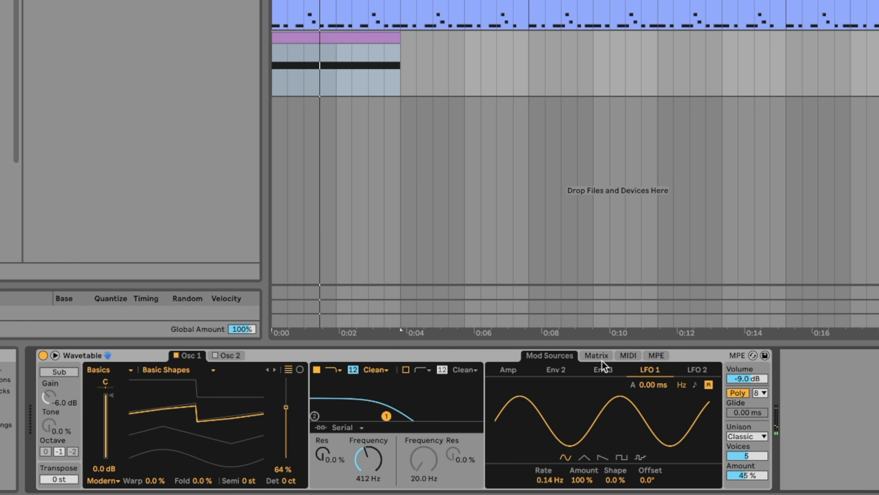
{"action": "left_click", "coordinate": [602, 356]}
{"action": "left_click", "coordinate": [626, 355]}
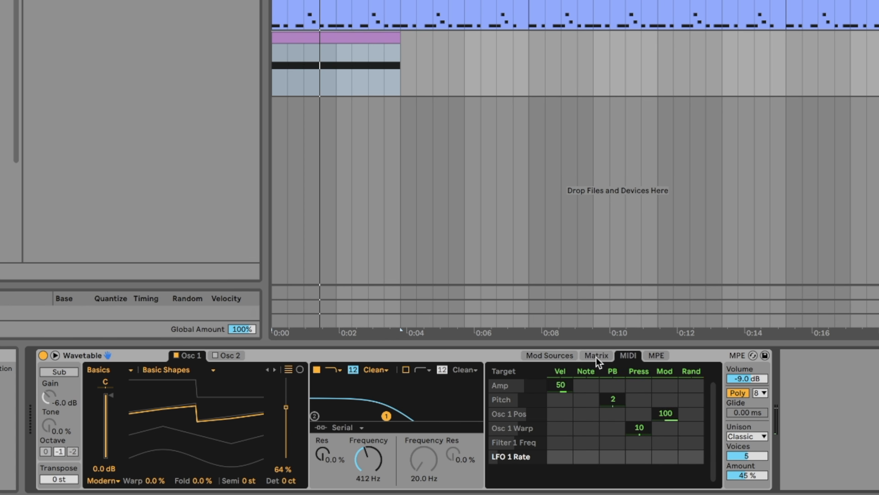
{"action": "left_click", "coordinate": [596, 356]}
{"action": "left_click", "coordinate": [558, 356]}
{"action": "left_click", "coordinate": [598, 357]}
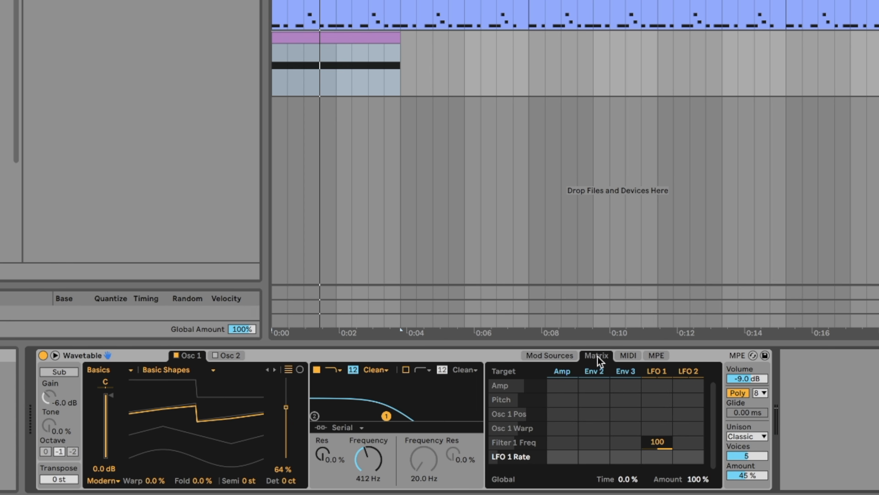
{"action": "left_click", "coordinate": [551, 355]}
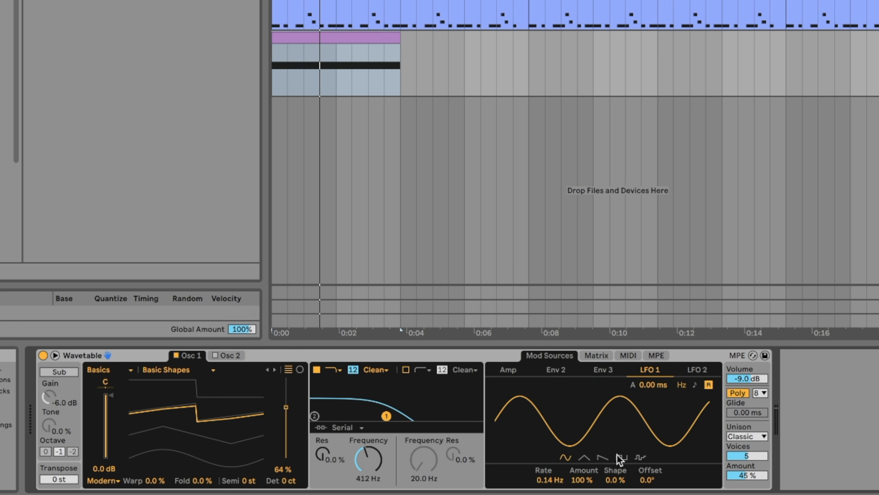
Switch the SAW Wavetable's LFO 1 to tempo sync at a 1/32 rate and audition it.
{"action": "left_click_drag", "start_coordinate": [560, 481], "coordinate": [637, 427]}
{"action": "left_click", "coordinate": [693, 384]}
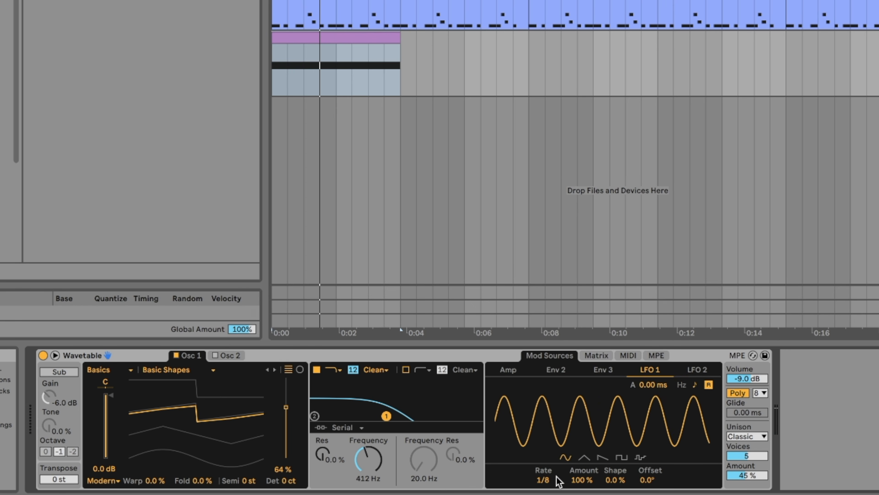
{"action": "mouse_move", "coordinate": [543, 477]}
{"action": "left_mouse_down"}
{"action": "mouse_move", "coordinate": [544, 464]}
{"action": "mouse_move", "coordinate": [544, 490]}
{"action": "mouse_move", "coordinate": [543, 469]}
{"action": "left_mouse_up"}
{"action": "key", "text": "space"}
{"action": "key", "text": "space"}
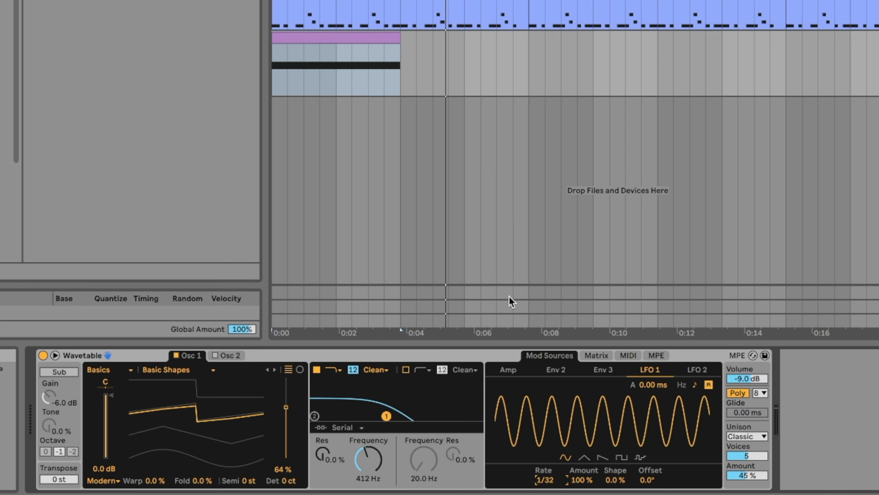
Show the automation for the SAW Wavetable's LFO 1 rate and ramp it from 1/32 to 1/4 across the two-bar clip.
{"action": "right_click", "coordinate": [544, 480]}
{"action": "left_click", "coordinate": [586, 409]}
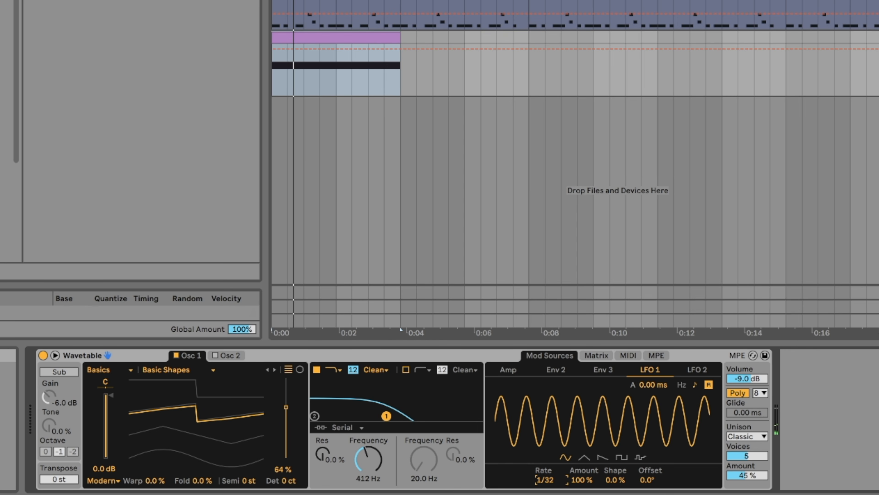
{"action": "scroll", "coordinate": [576, 169], "scroll_direction": "up", "scroll_amount": 5}
{"action": "left_click", "coordinate": [283, 50]}
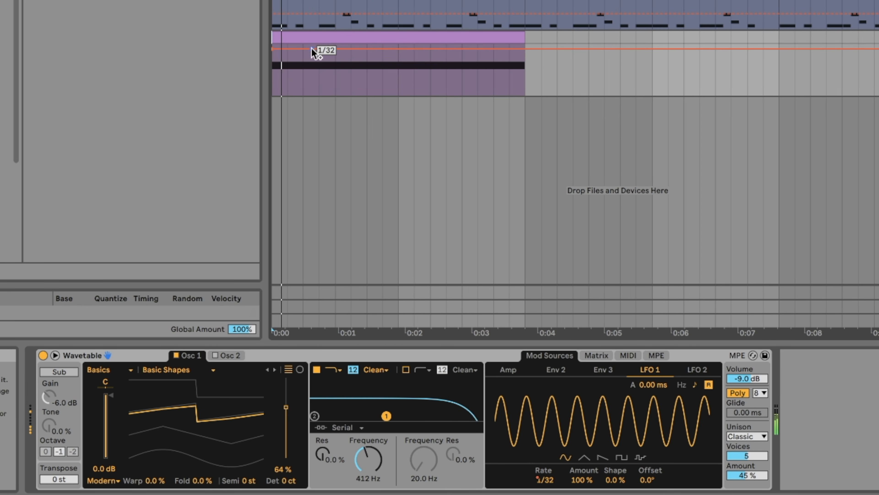
{"action": "left_click_drag", "start_coordinate": [522, 49], "coordinate": [525, 66]}
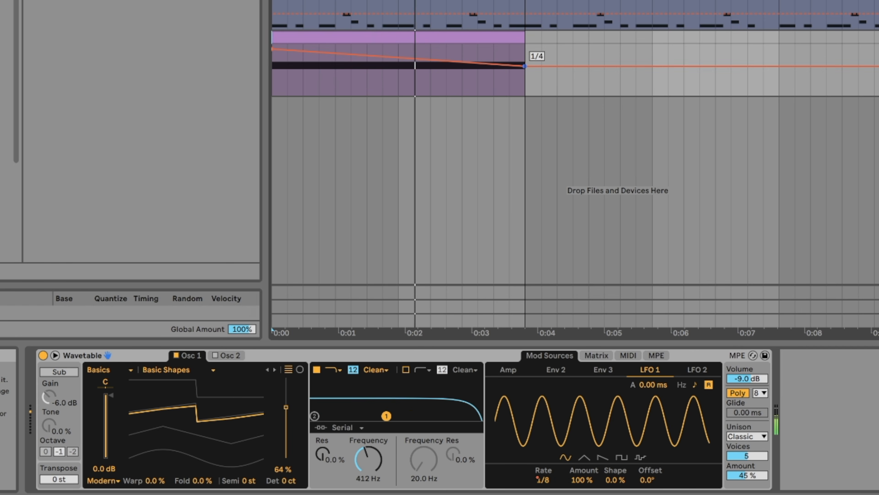
Ramp the SAW Wavetable's Filter 1 frequency automation from 412 Hz to 4.94 kHz across the clip and switch LFO 1 to the saw shape.
{"action": "left_click", "coordinate": [374, 460]}
{"action": "left_click", "coordinate": [280, 72]}
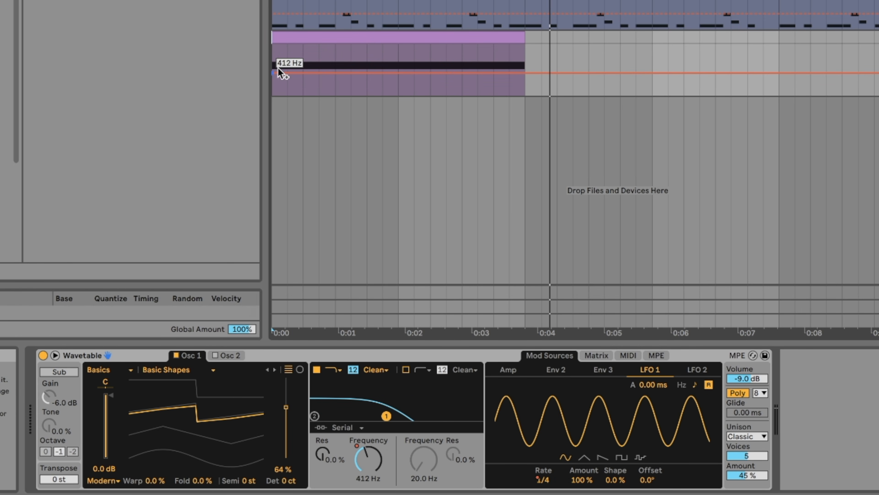
{"action": "left_click_drag", "start_coordinate": [525, 72], "coordinate": [525, 57]}
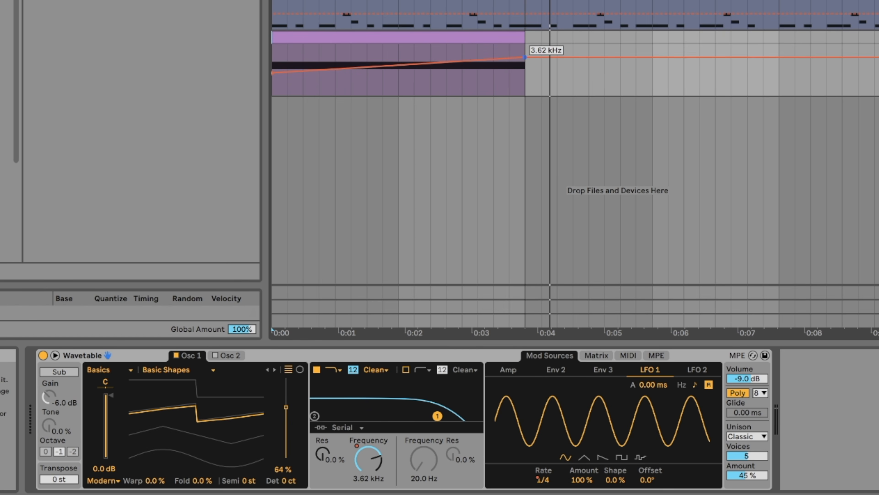
{"action": "left_click", "coordinate": [499, 37]}
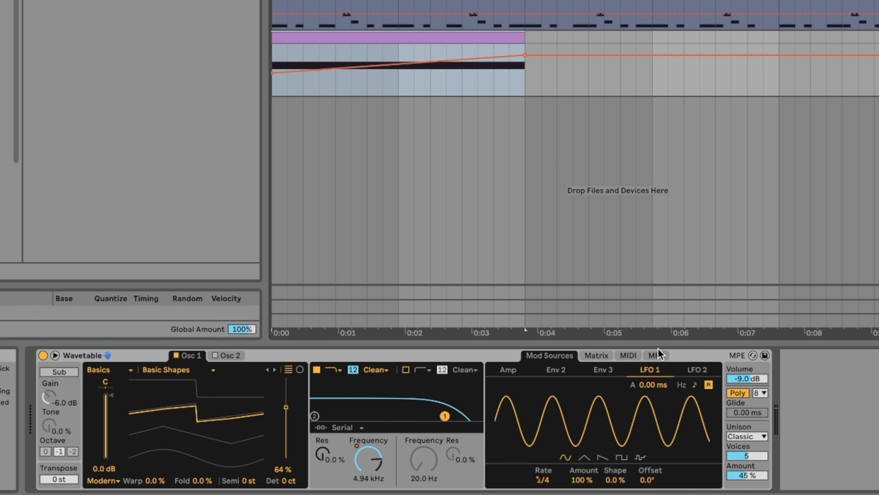
{"action": "left_click", "coordinate": [601, 457]}
{"action": "key", "text": "space"}
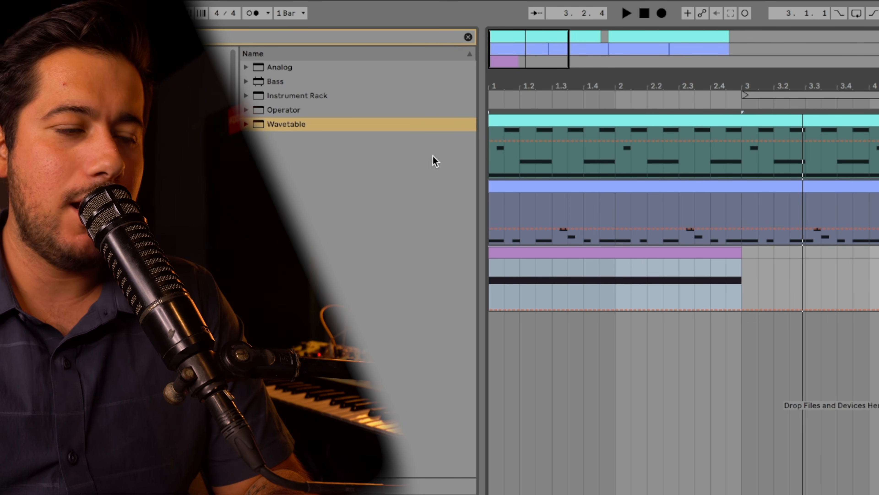
Try to find a saturation device in the browser's instrument content.
{"action": "left_click", "coordinate": [468, 37]}
{"action": "type", "text": "growl"}
{"action": "left_click", "coordinate": [261, 40]}
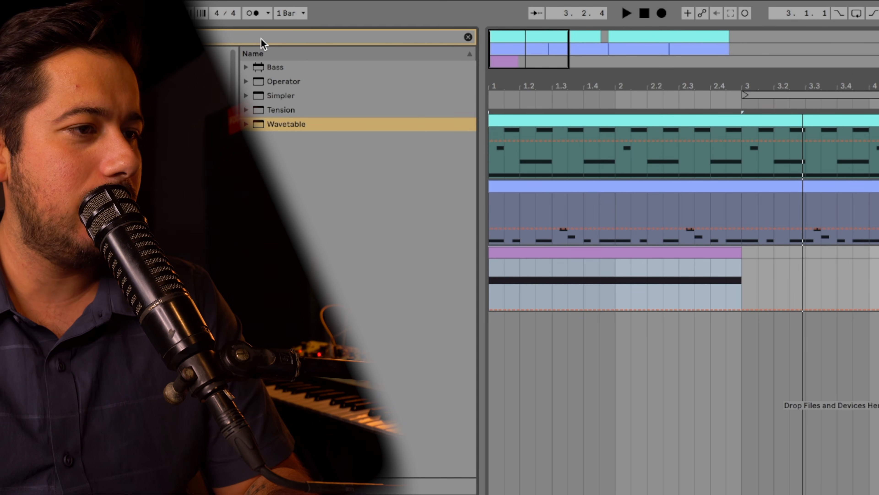
{"action": "type", "text": "wubsat"}
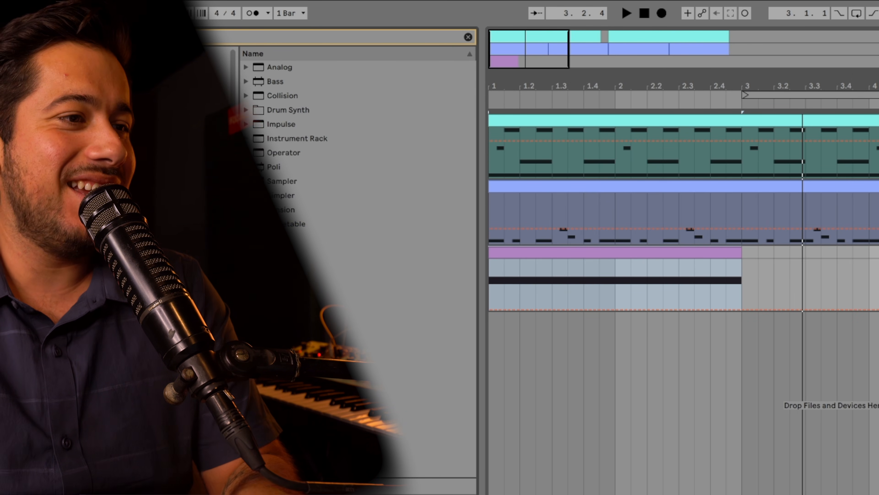
{"action": "left_click", "coordinate": [247, 96]}
{"action": "left_click", "coordinate": [246, 82]}
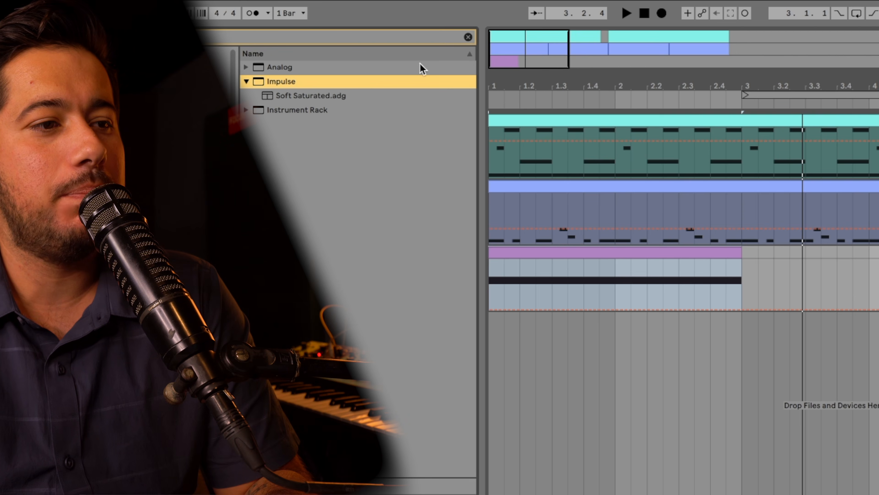
Add Overdrive from the Drive & Color effects after the SAW Wavetable, set to 1.36 kHz, bandwidth 5.10 and 0% dynamics.
{"action": "left_click", "coordinate": [469, 38]}
{"action": "type", "text": "wob"}
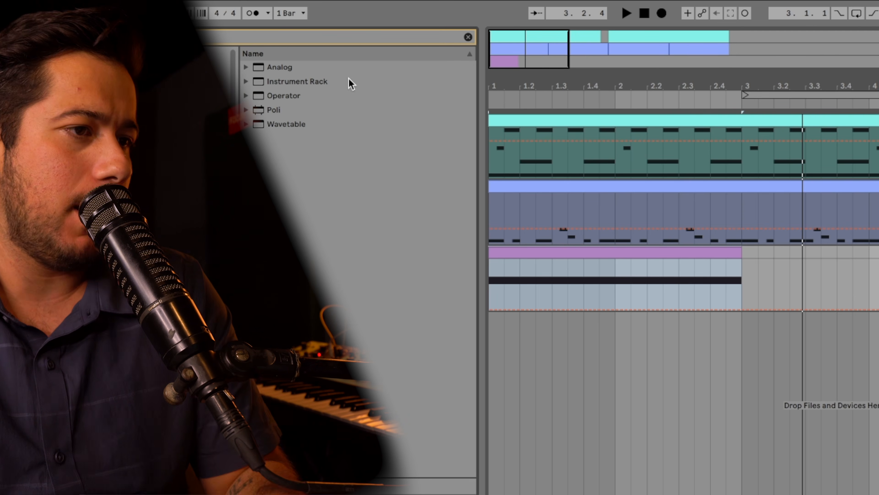
{"action": "left_click", "coordinate": [173, 135]}
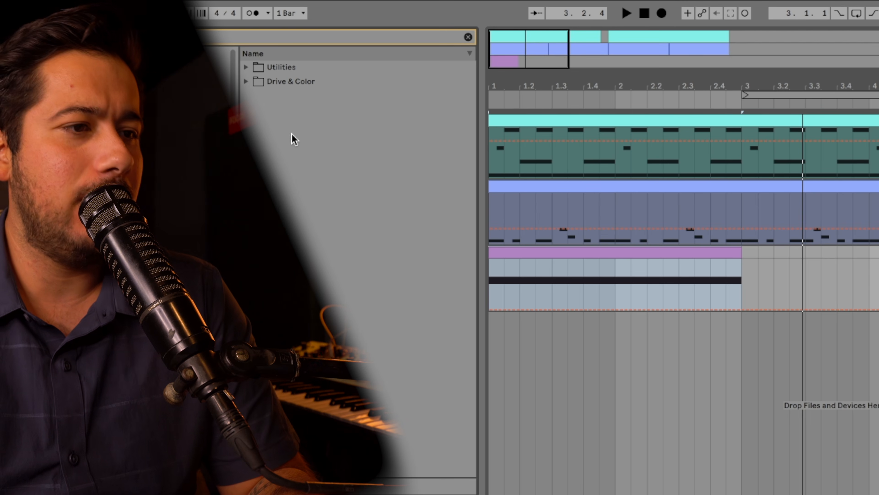
{"action": "left_click", "coordinate": [246, 81]}
{"action": "left_click", "coordinate": [267, 97]}
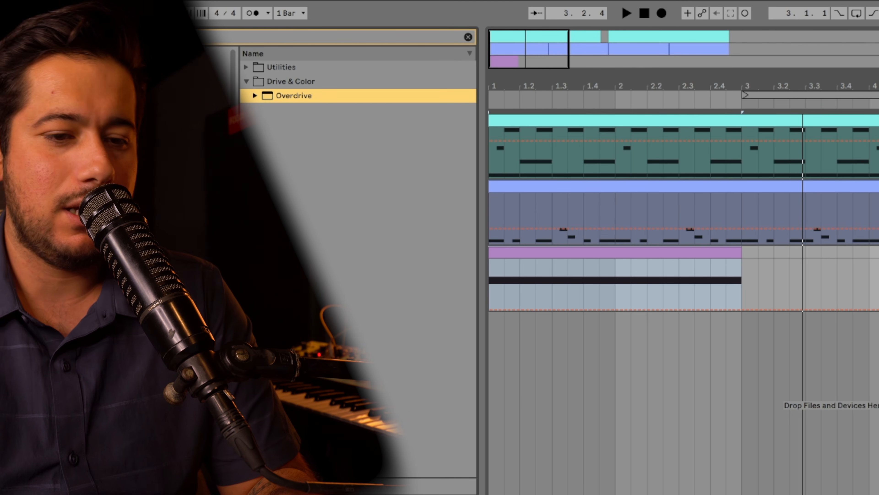
{"action": "key", "text": "space"}
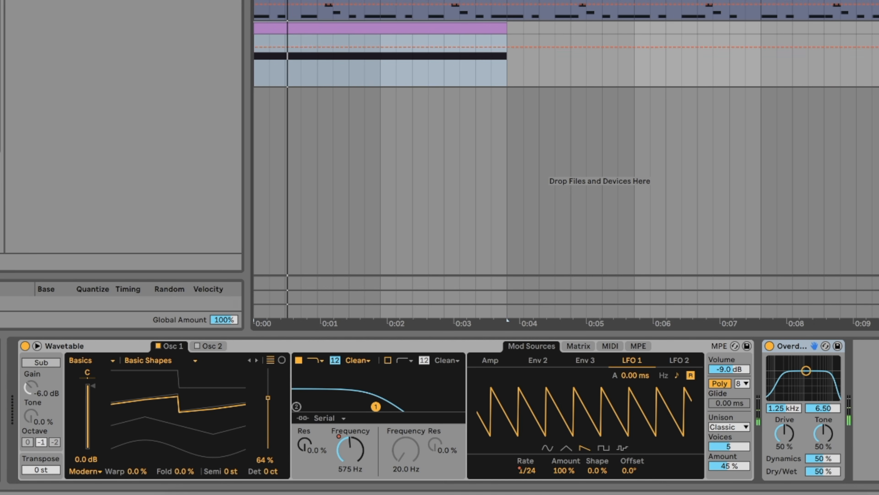
{"action": "left_click_drag", "start_coordinate": [814, 374], "coordinate": [807, 376]}
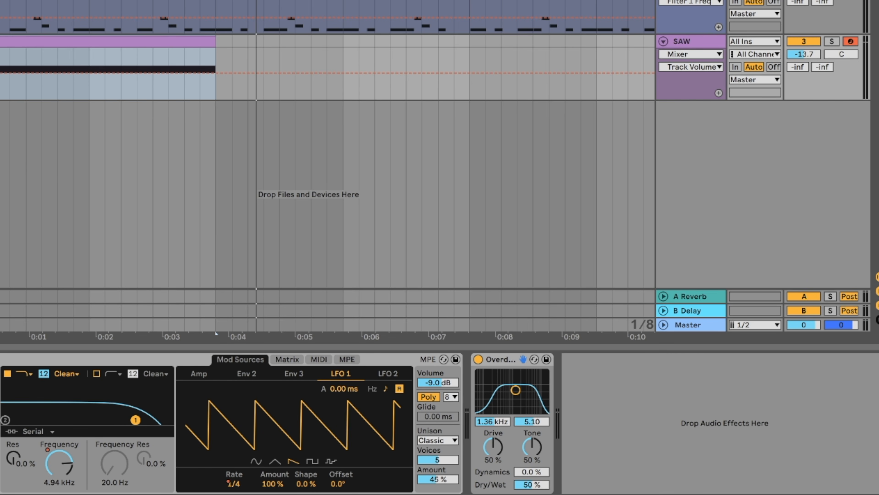
Add the Large Hall reverb after Overdrive on the SAW track with 29% dry/wet, and raise the track volume to -10.8 dB.
{"action": "left_click_drag", "start_coordinate": [542, 383], "coordinate": [709, 477]}
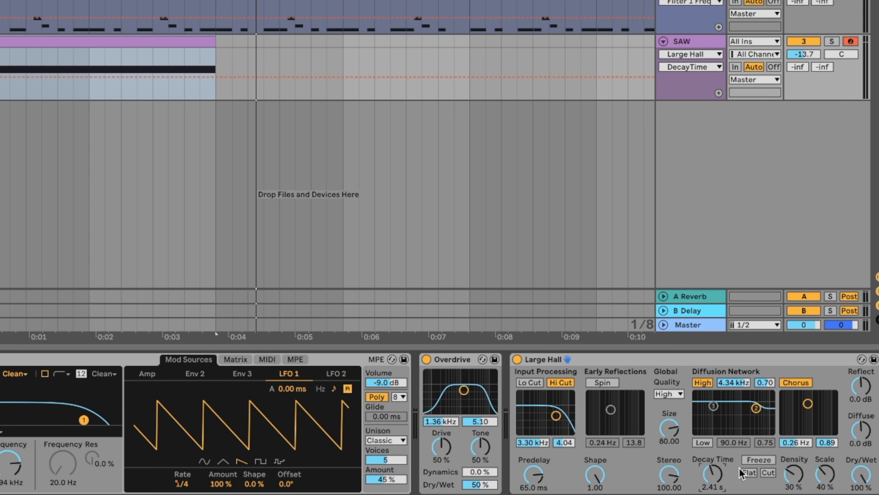
{"action": "key", "text": "space"}
{"action": "mouse_move", "coordinate": [857, 475]}
{"action": "left_mouse_down"}
{"action": "mouse_move", "coordinate": [857, 493]}
{"action": "mouse_move", "coordinate": [861, 477]}
{"action": "left_mouse_up"}
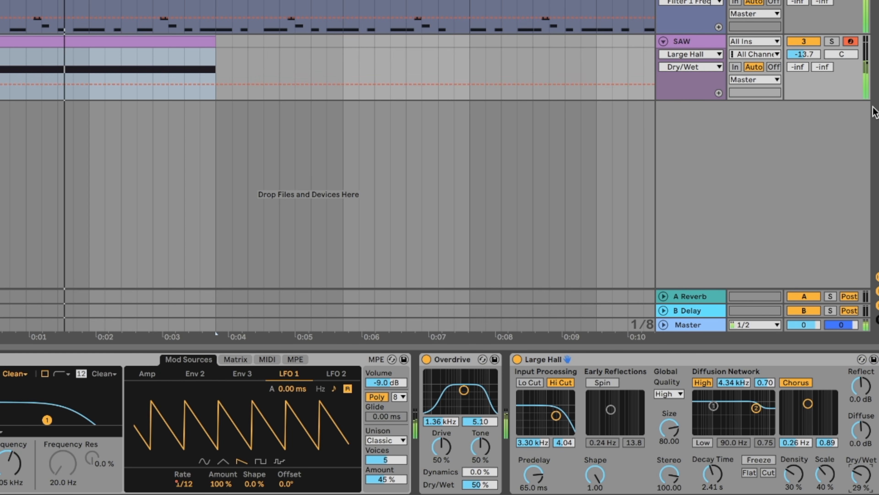
{"action": "left_click_drag", "start_coordinate": [804, 54], "coordinate": [804, 46]}
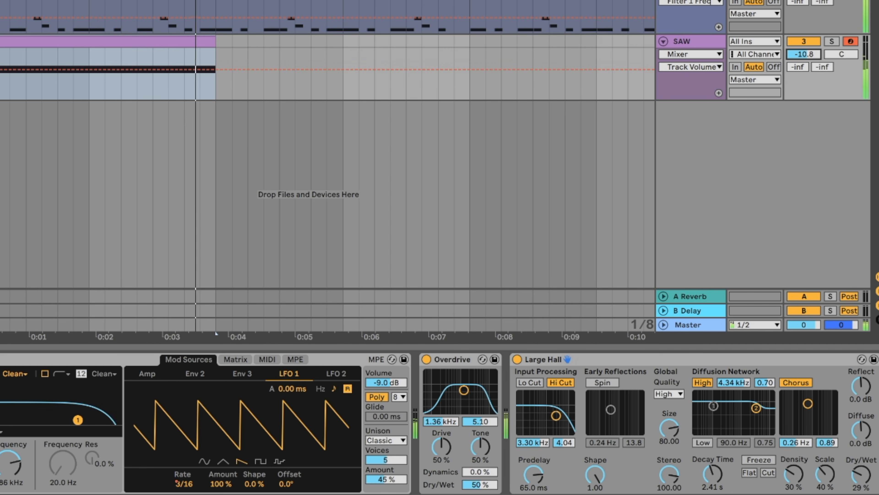
Copy the BASS track's sidechain Compressor to the end of the SAW chain, setting its sidechain filter to 551 Hz and threshold to -21.3 dB.
{"action": "left_click", "coordinate": [429, 69]}
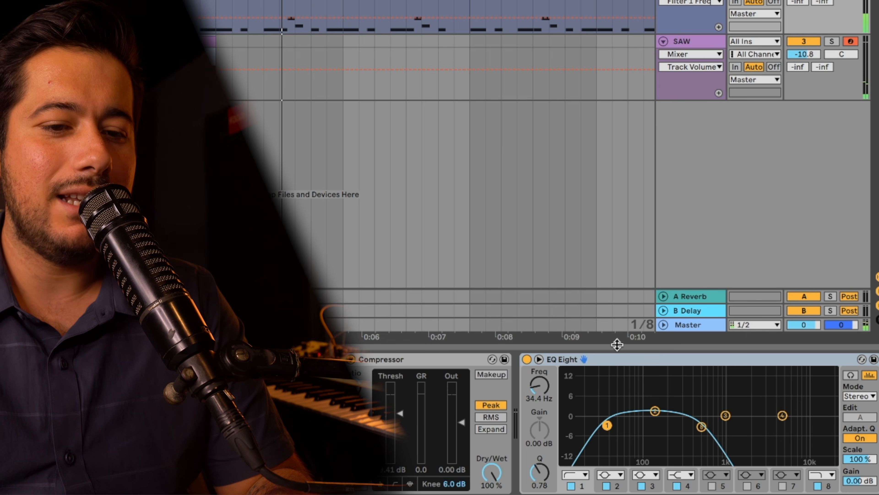
{"action": "left_click", "coordinate": [725, 360]}
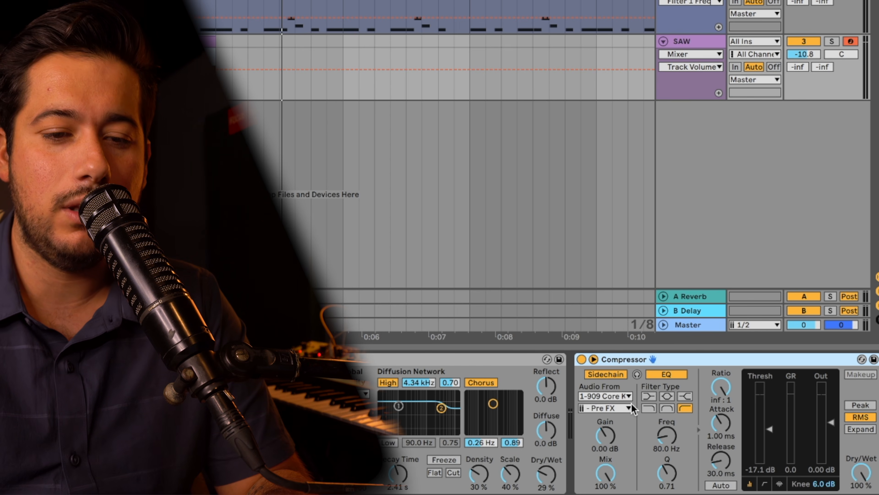
{"action": "left_click_drag", "start_coordinate": [671, 433], "coordinate": [671, 421]}
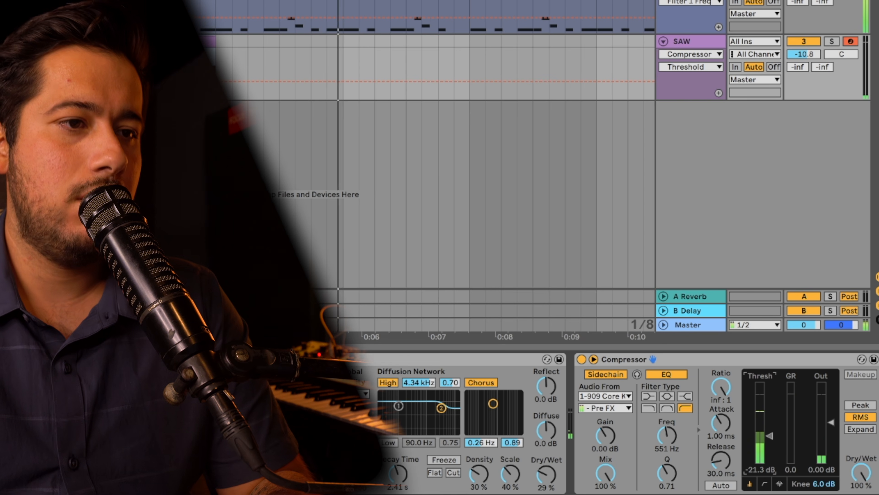
{"action": "left_click_drag", "start_coordinate": [305, 2], "coordinate": [305, 0]}
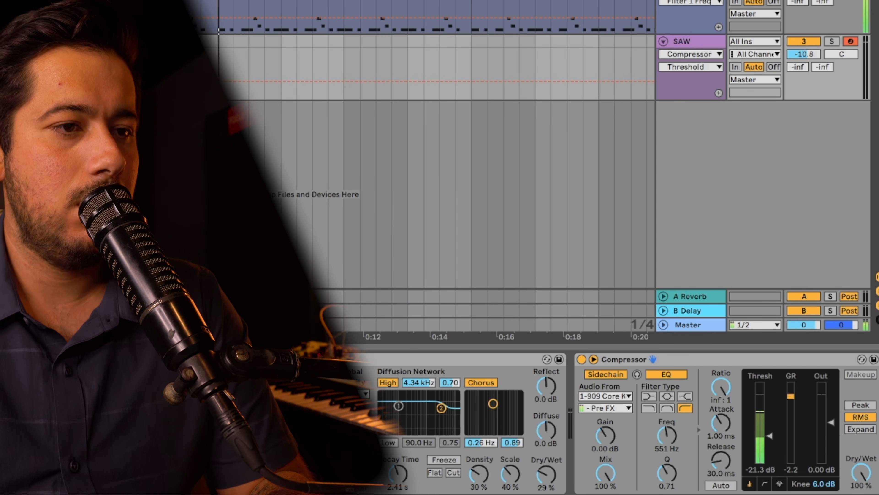
{"action": "left_click", "coordinate": [691, 1]}
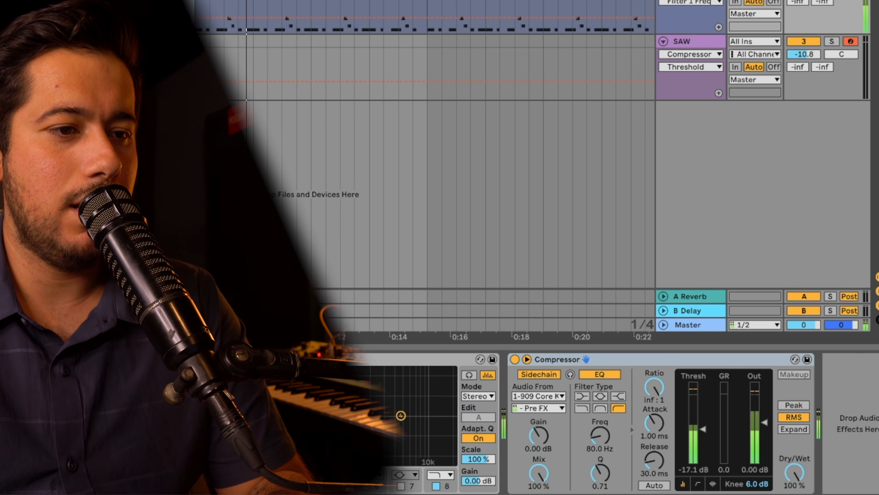
{"action": "left_click", "coordinate": [706, 44]}
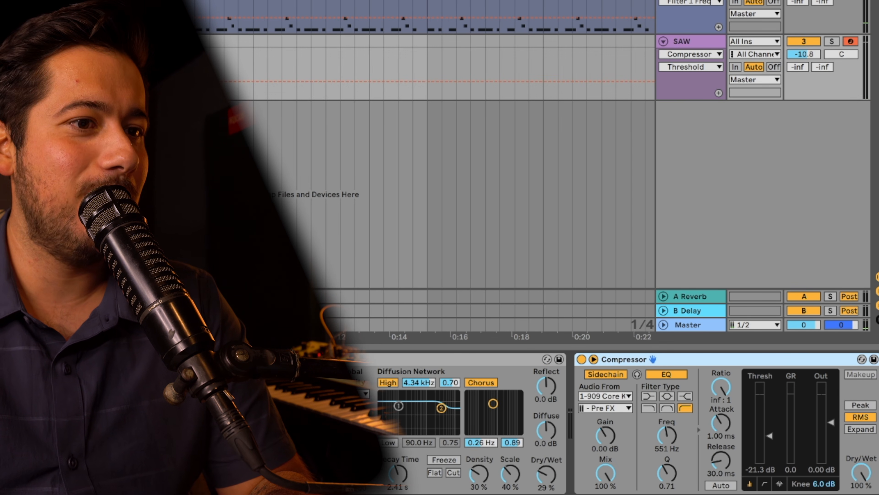
Insert a new MIDI track below SAW and rename it WHITE NOISE.
{"action": "scroll", "coordinate": [429, 167], "scroll_direction": "up", "scroll_amount": 5}
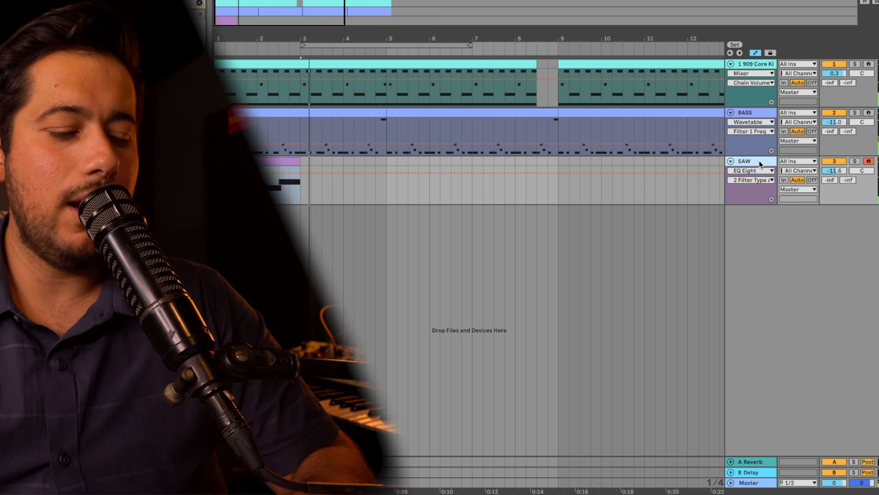
{"action": "key", "text": "ctrl+shift+t"}
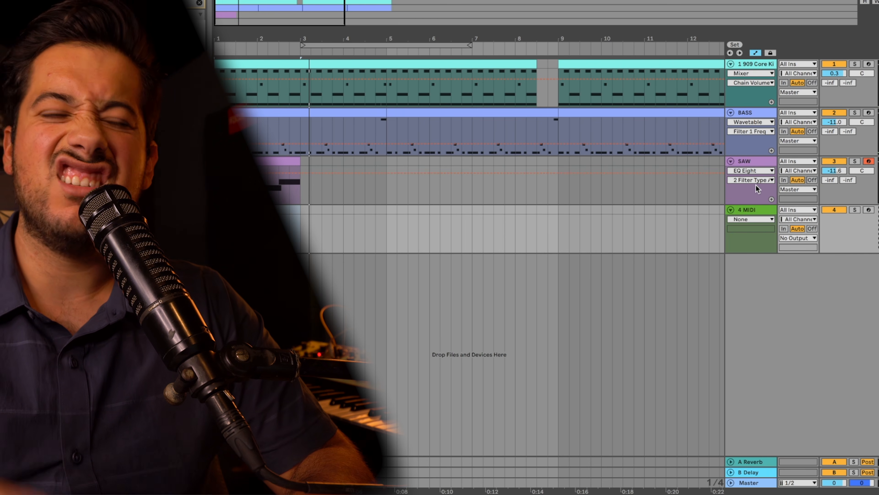
{"action": "key", "text": "ctrl+r"}
{"action": "type", "text": "WHITE NO"}
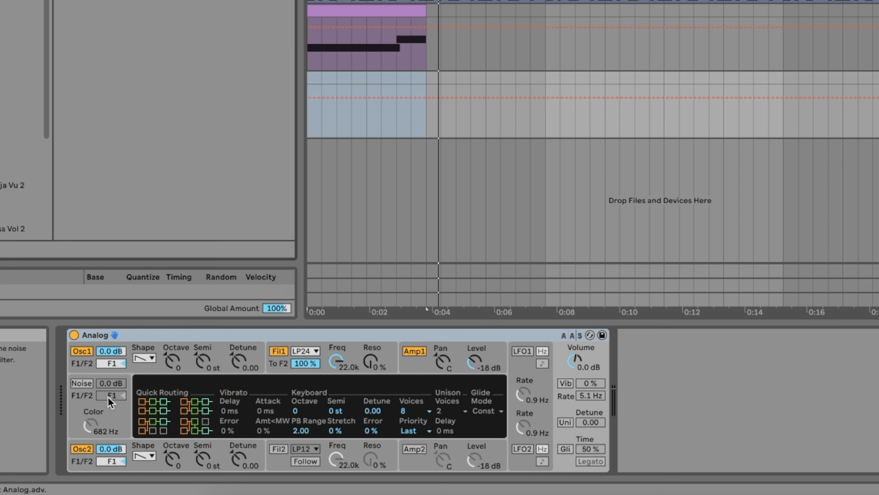
Make Analog play only noise by enabling its Noise source, disabling Osc1 and Osc2, and setting the noise color to 22.0 kHz.
{"action": "left_click", "coordinate": [88, 383]}
{"action": "left_click", "coordinate": [83, 352]}
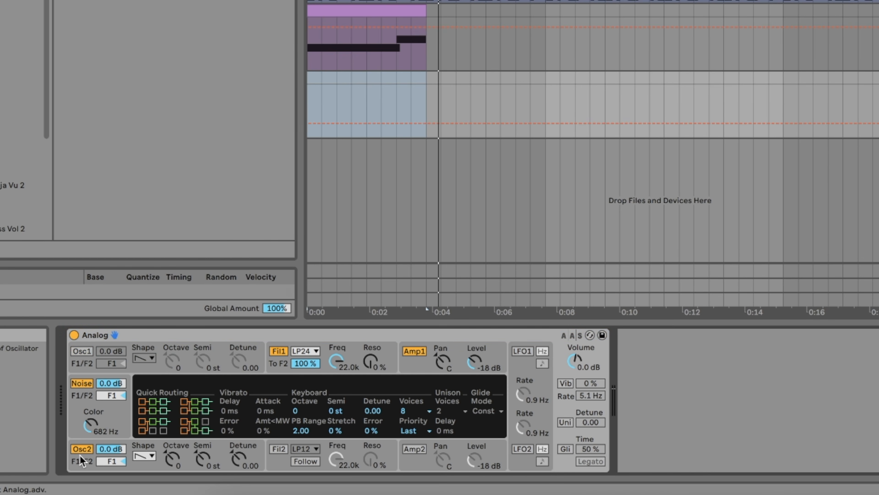
{"action": "left_click", "coordinate": [81, 449]}
{"action": "left_click_drag", "start_coordinate": [91, 425], "coordinate": [91, 405]}
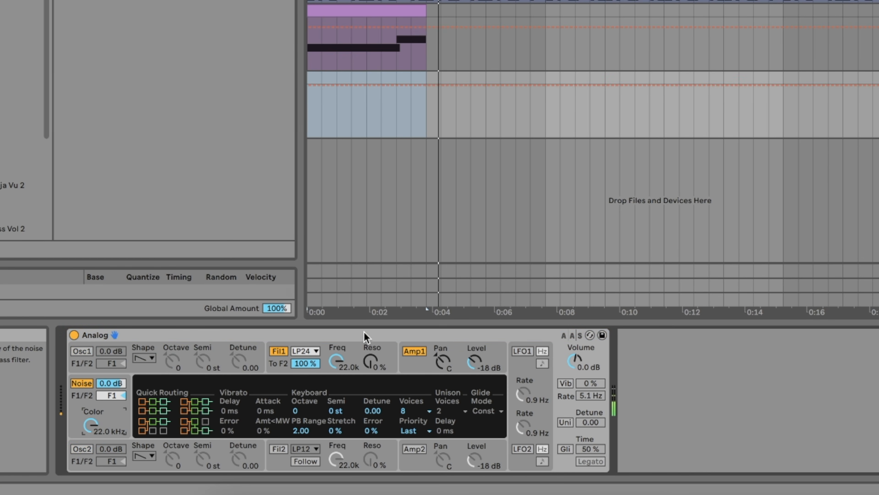
Shape Analog's Filter 1 while auditioning, with frequency 101 Hz, resonance 51%, envelope decay 4.34 s and envelope frequency modulation 7.02.
{"action": "left_click_drag", "start_coordinate": [336, 362], "coordinate": [335, 375]}
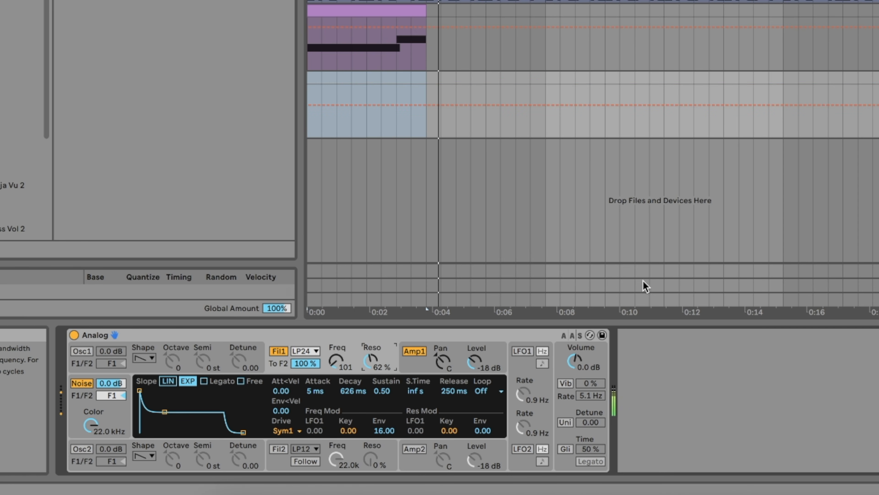
{"action": "left_click_drag", "start_coordinate": [878, 91], "coordinate": [878, 81]}
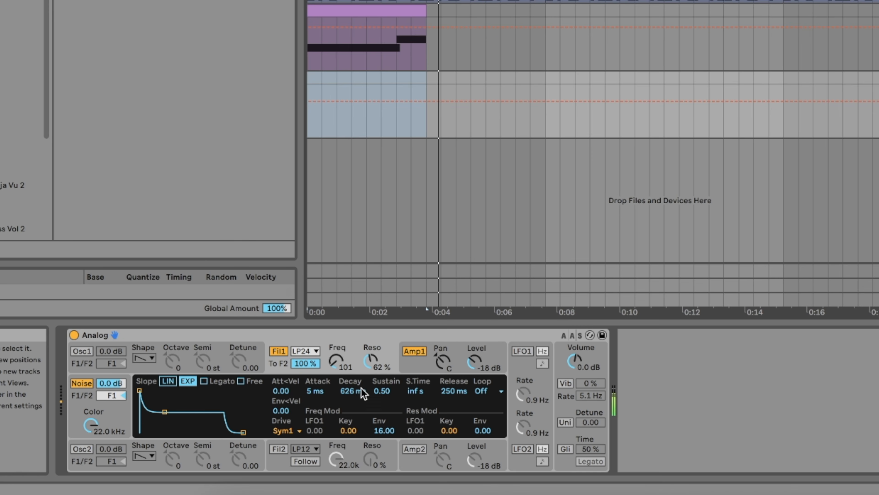
{"action": "left_click_drag", "start_coordinate": [363, 393], "coordinate": [362, 381]}
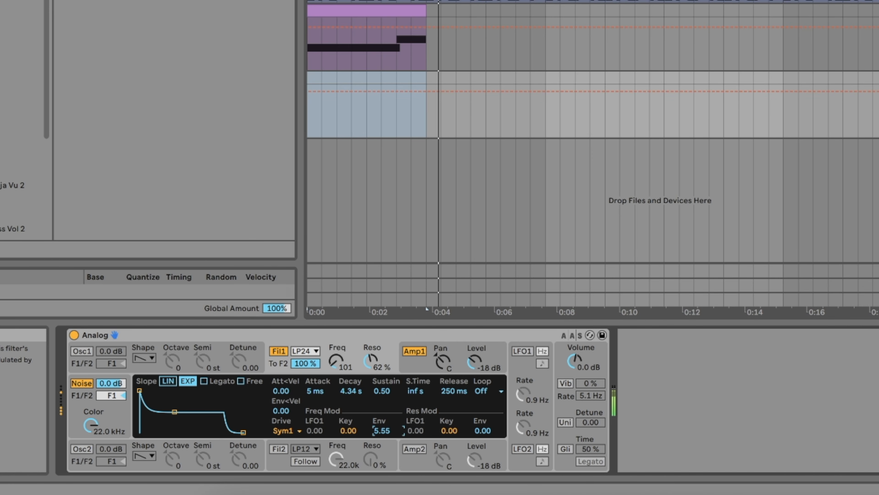
{"action": "key", "text": "space"}
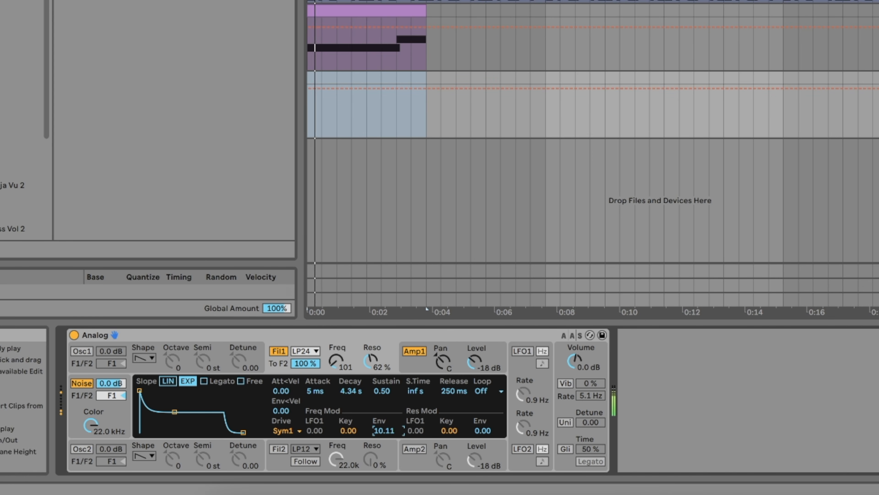
{"action": "left_click", "coordinate": [878, 91]}
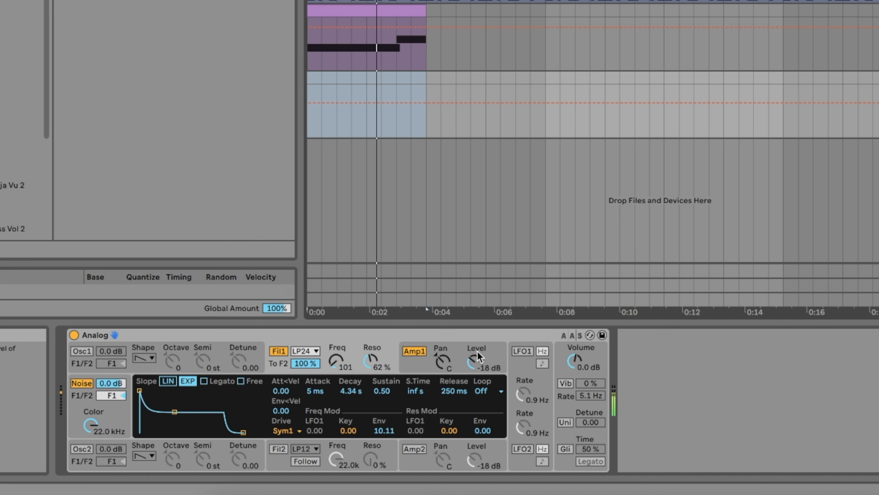
{"action": "left_click_drag", "start_coordinate": [382, 434], "coordinate": [382, 450]}
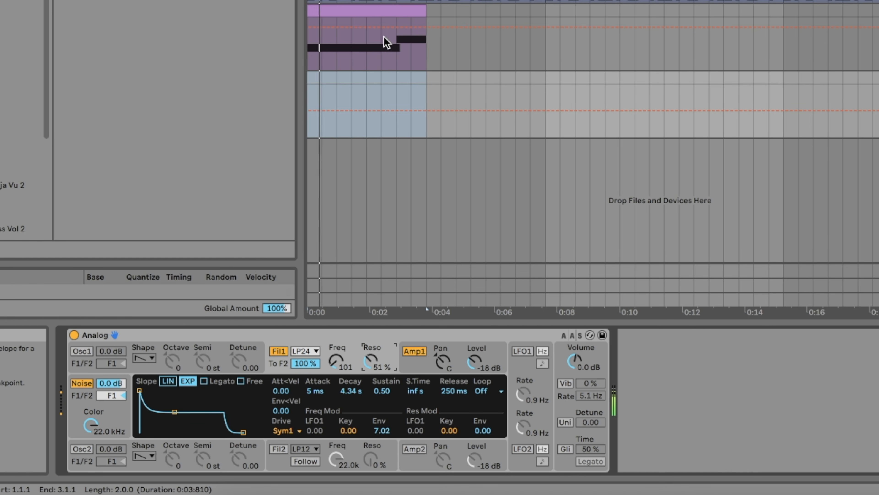
Create a four-bar MIDI clip at the start of the white noise track with a D#3 note spanning its full length.
{"action": "left_click", "coordinate": [539, 76]}
{"action": "left_click_drag", "start_coordinate": [539, 77], "coordinate": [286, 78]}
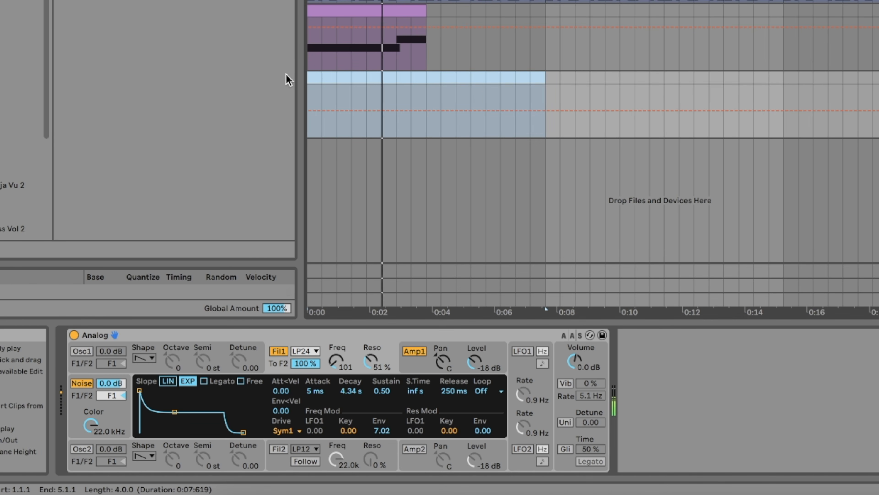
{"action": "key", "text": "ctrl+shift+m"}
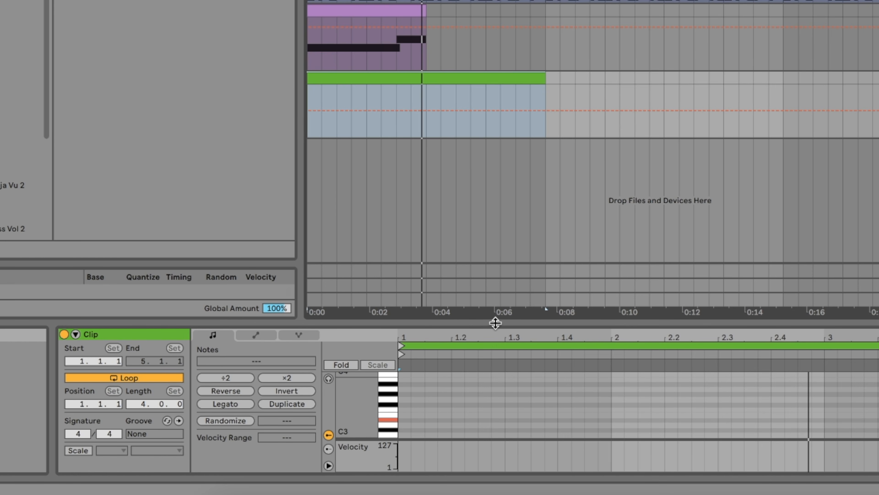
{"action": "double_click", "coordinate": [408, 420]}
{"action": "left_click_drag", "start_coordinate": [407, 421], "coordinate": [878, 421]}
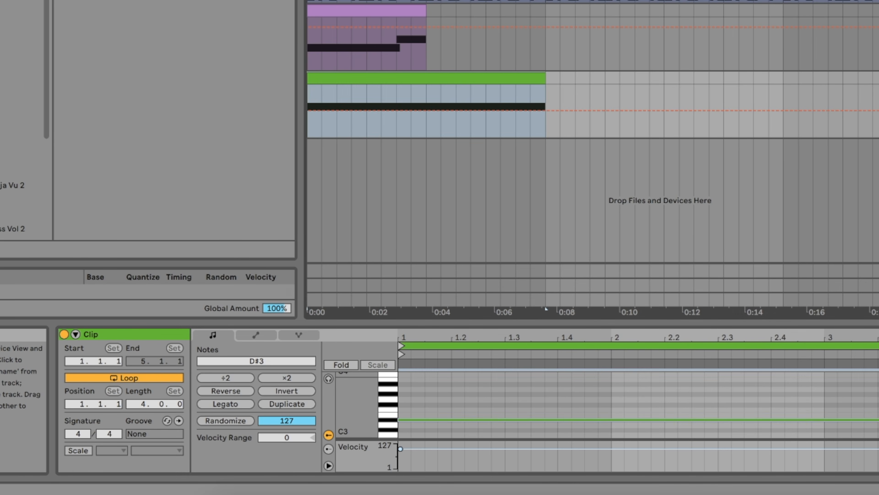
Refine Analog's Filter 1 while auditioning the clip, with envelope decay 13.2 s, envelope frequency modulation 13.23 and resonance 29%.
{"action": "double_click", "coordinate": [878, 79]}
{"action": "key", "text": "space"}
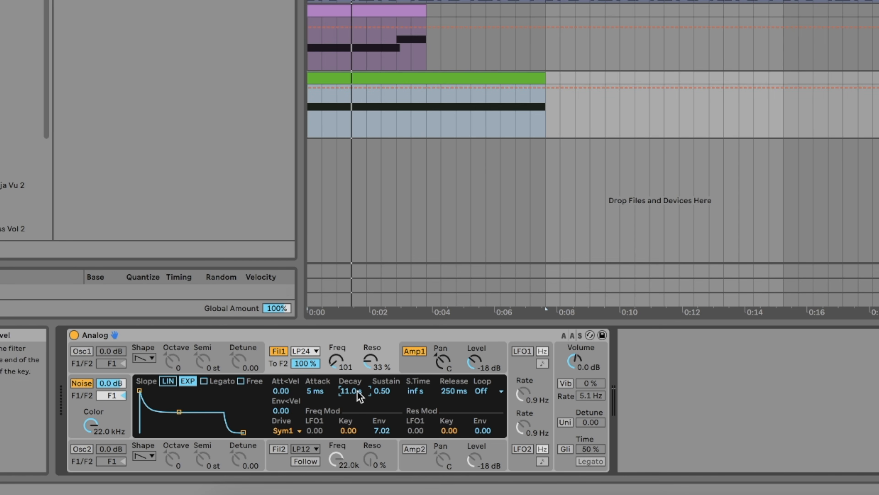
{"action": "key", "text": "space"}
{"action": "mouse_move", "coordinate": [351, 391]}
{"action": "left_mouse_down"}
{"action": "mouse_move", "coordinate": [351, 404]}
{"action": "mouse_move", "coordinate": [351, 392]}
{"action": "left_mouse_up"}
{"action": "key", "text": "space"}
{"action": "key", "text": "space"}
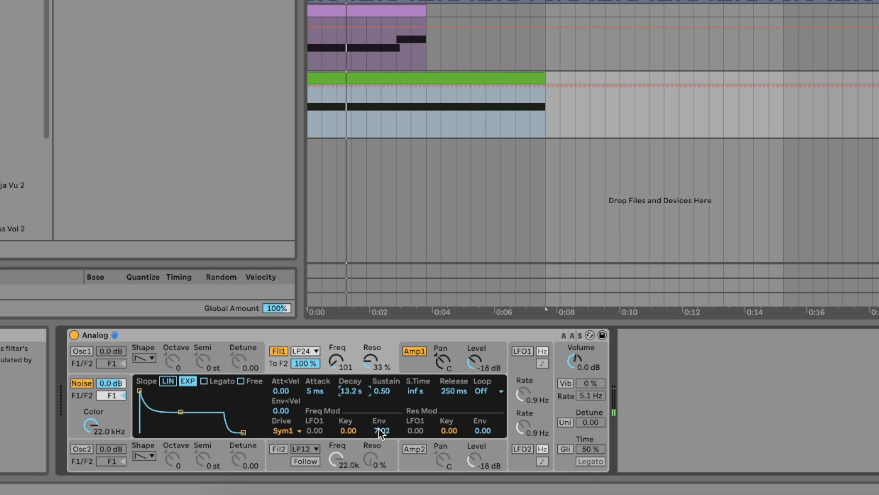
{"action": "mouse_move", "coordinate": [371, 360]}
{"action": "left_mouse_down"}
{"action": "mouse_move", "coordinate": [370, 346]}
{"action": "mouse_move", "coordinate": [370, 363]}
{"action": "left_mouse_up"}
{"action": "key", "text": "space"}
{"action": "key", "text": "space"}
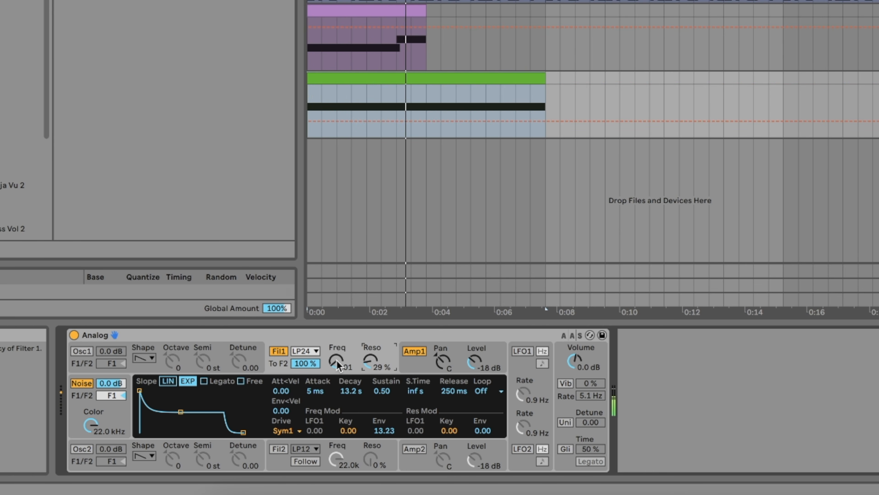
Add EQ Eight after Analog and make band 2 a low cut at 352 Hz with Q 0.22.
{"action": "left_click", "coordinate": [61, 23]}
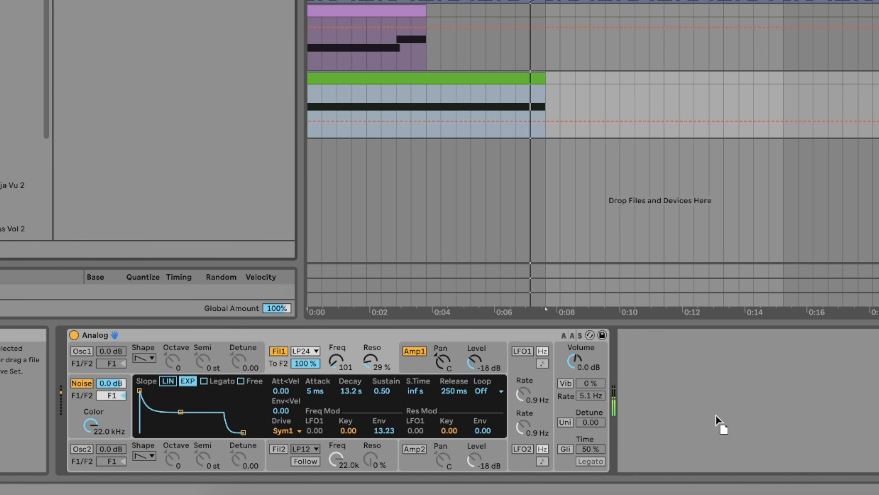
{"action": "left_click", "coordinate": [721, 404]}
{"action": "left_click_drag", "start_coordinate": [721, 405], "coordinate": [774, 417]}
{"action": "left_click", "coordinate": [717, 454]}
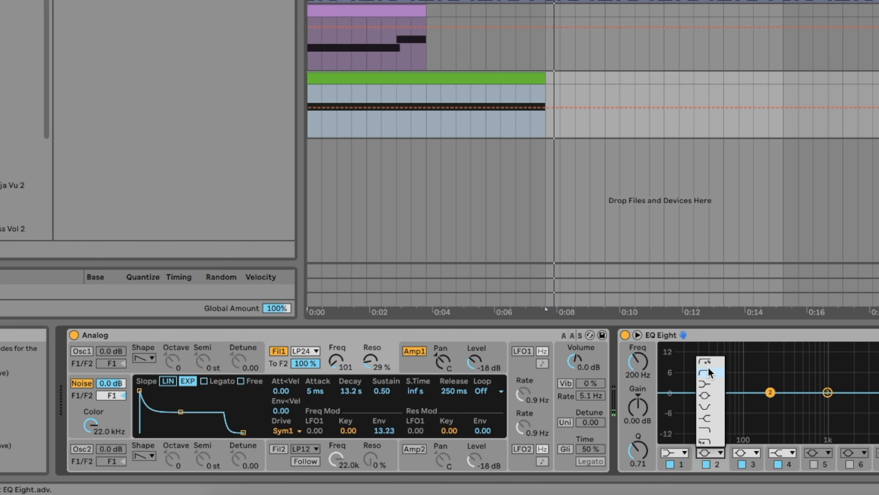
{"action": "left_click", "coordinate": [708, 372]}
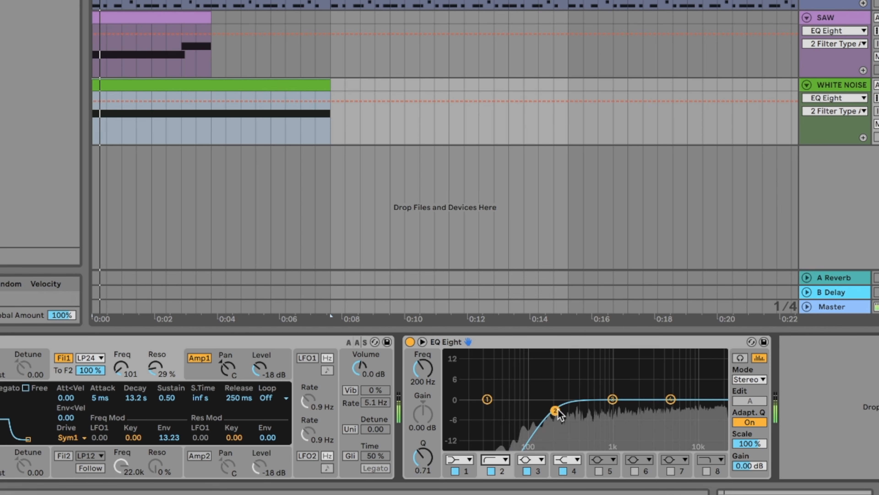
{"action": "left_click_drag", "start_coordinate": [772, 405], "coordinate": [832, 408]}
{"action": "left_click_drag", "start_coordinate": [616, 414], "coordinate": [575, 431]}
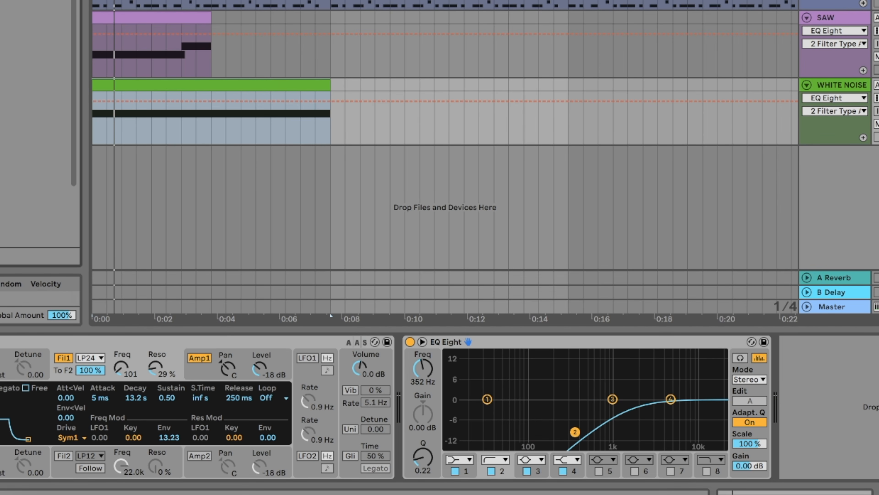
Add Reverb after EQ Eight with 79% Dry/Wet, High quality and 2.64 s decay, and enable its input low cut.
{"action": "left_click_drag", "start_coordinate": [842, 377], "coordinate": [842, 378]}
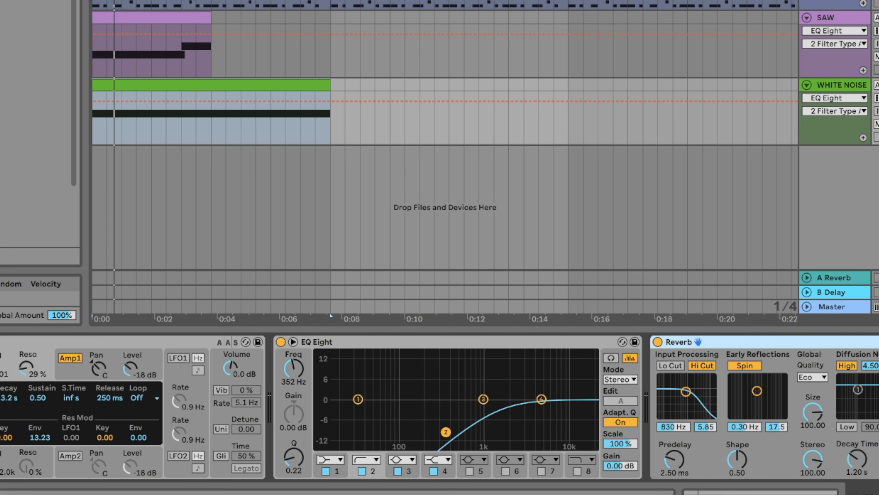
{"action": "left_click", "coordinate": [866, 468]}
{"action": "key", "text": "space"}
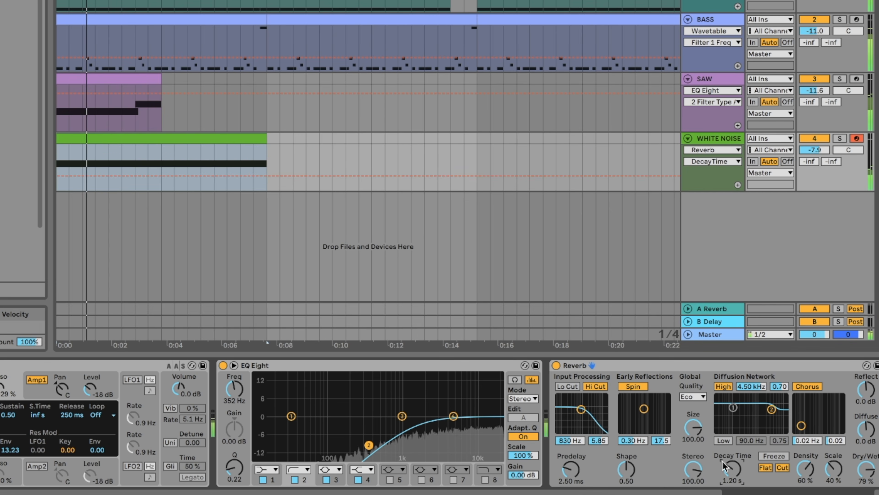
{"action": "left_click", "coordinate": [692, 396]}
{"action": "left_click", "coordinate": [692, 426]}
{"action": "left_click", "coordinate": [567, 386]}
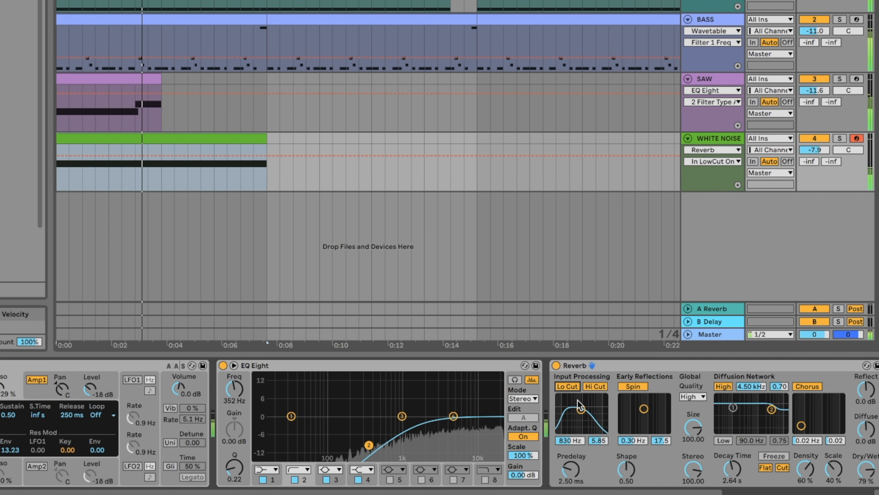
Retune Analog's Filter 1 during playback to frequency 112 Hz, resonance 61% and envelope frequency modulation 6.50.
{"action": "scroll", "coordinate": [166, 437], "scroll_direction": "left", "scroll_amount": 5}
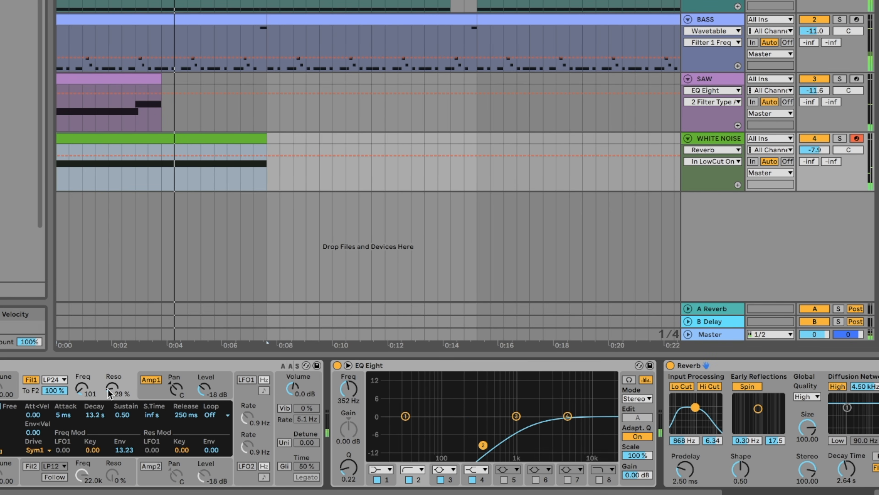
{"action": "left_click_drag", "start_coordinate": [109, 393], "coordinate": [82, 394]}
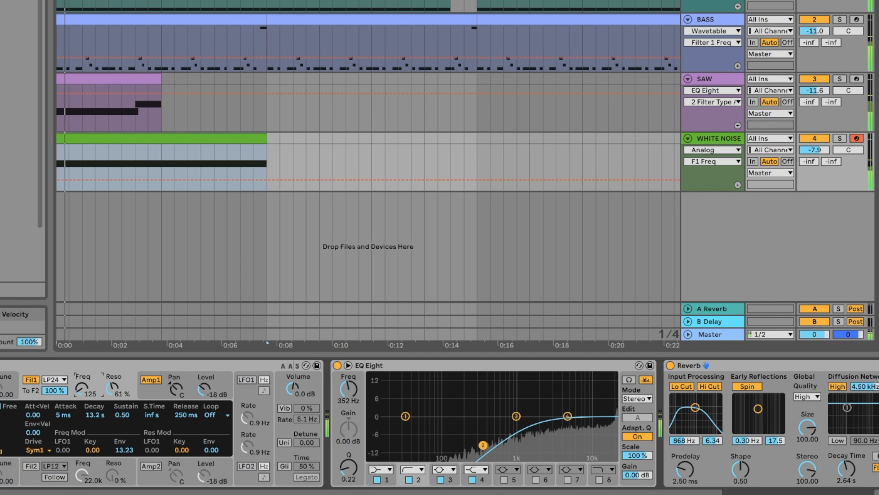
{"action": "mouse_move", "coordinate": [128, 454]}
{"action": "left_mouse_down"}
{"action": "mouse_move", "coordinate": [128, 474]}
{"action": "mouse_move", "coordinate": [122, 446]}
{"action": "mouse_move", "coordinate": [127, 454]}
{"action": "left_mouse_up"}
{"action": "key", "text": "space"}
{"action": "key", "text": "space"}
{"action": "key", "text": "space"}
{"action": "key", "text": "space"}
{"action": "key", "text": "space"}
{"action": "key", "text": "space"}
{"action": "key", "text": "space"}
{"action": "key", "text": "space"}
{"action": "key", "text": "space"}
{"action": "key", "text": "space"}
{"action": "key", "text": "space"}
{"action": "key", "text": "space"}
{"action": "key", "text": "space"}
{"action": "key", "text": "space"}
{"action": "key", "text": "space"}
{"action": "key", "text": "space"}
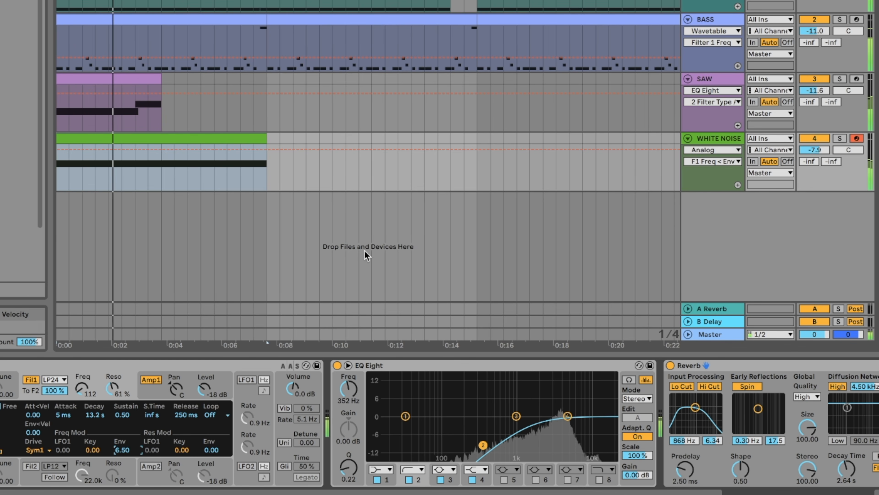
Set the WHITE NOISE track volume to -12.4 dB and adjust the decay time of the SAW track's Large Hall reverb.
{"action": "left_click_drag", "start_coordinate": [814, 150], "coordinate": [790, 162]}
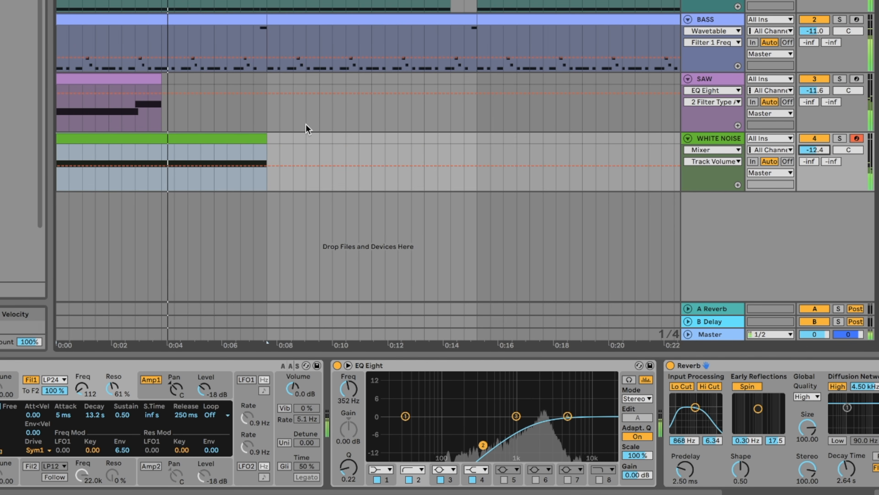
{"action": "left_click", "coordinate": [648, 111]}
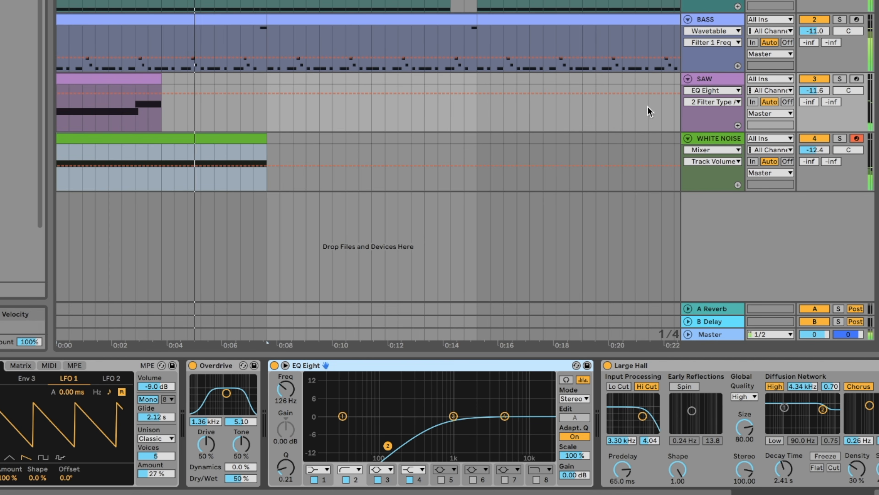
{"action": "left_click", "coordinate": [791, 465]}
Delete the D#2 note from the SAW clip and extend the D2 note to the end of the clip.
{"action": "left_click", "coordinate": [125, 77]}
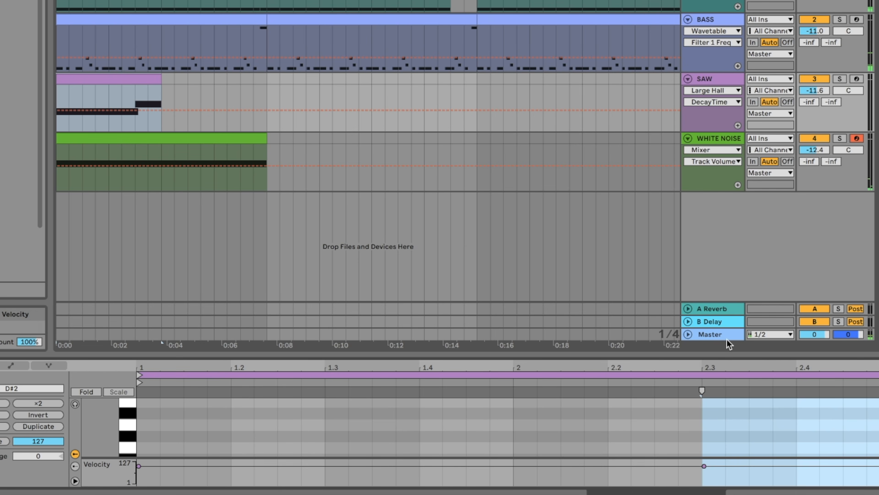
{"action": "left_click_drag", "start_coordinate": [741, 354], "coordinate": [744, 130]}
{"action": "double_click", "coordinate": [757, 272]}
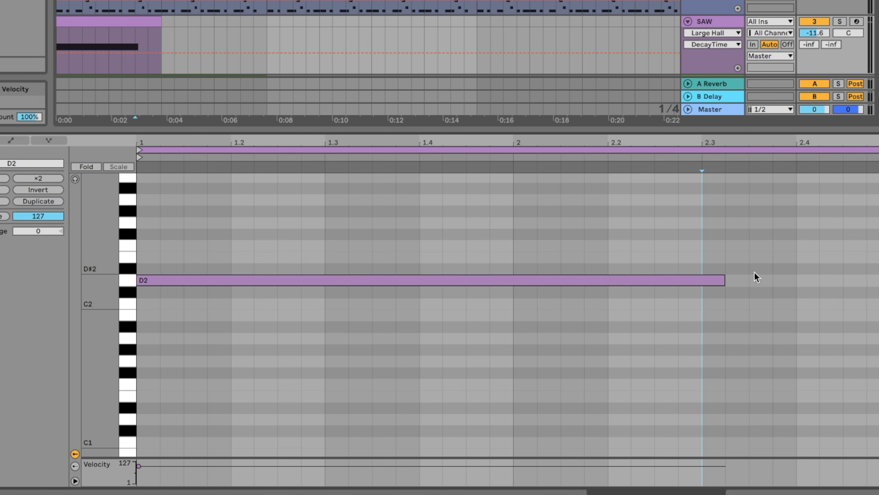
{"action": "left_click_drag", "start_coordinate": [725, 279], "coordinate": [876, 279]}
{"action": "key", "text": "space"}
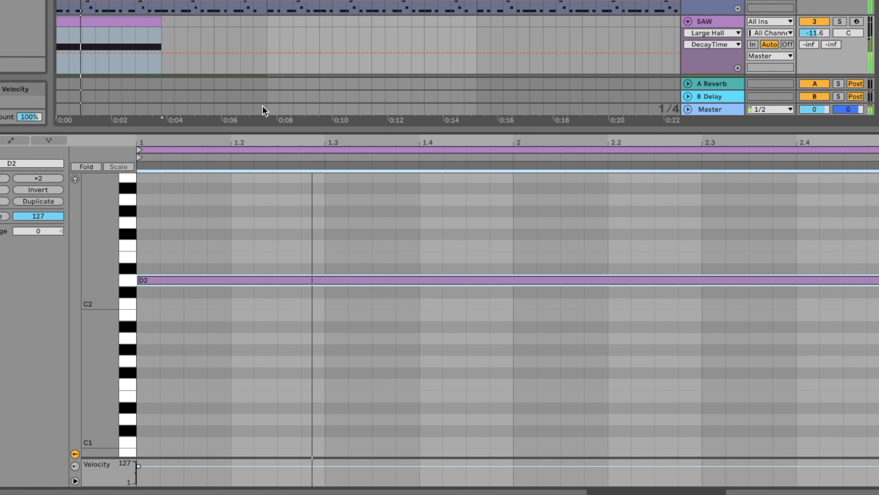
{"action": "left_click_drag", "start_coordinate": [257, 129], "coordinate": [263, 485]}
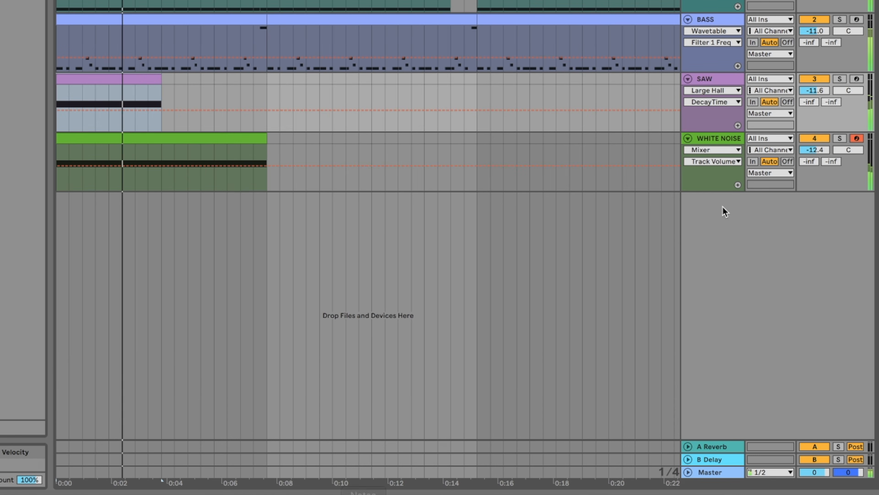
Set the WHITE NOISE track volume to -10.2 dB and insert a renamed audio track below it.
{"action": "left_click", "coordinate": [806, 151]}
{"action": "double_click", "coordinate": [721, 134]}
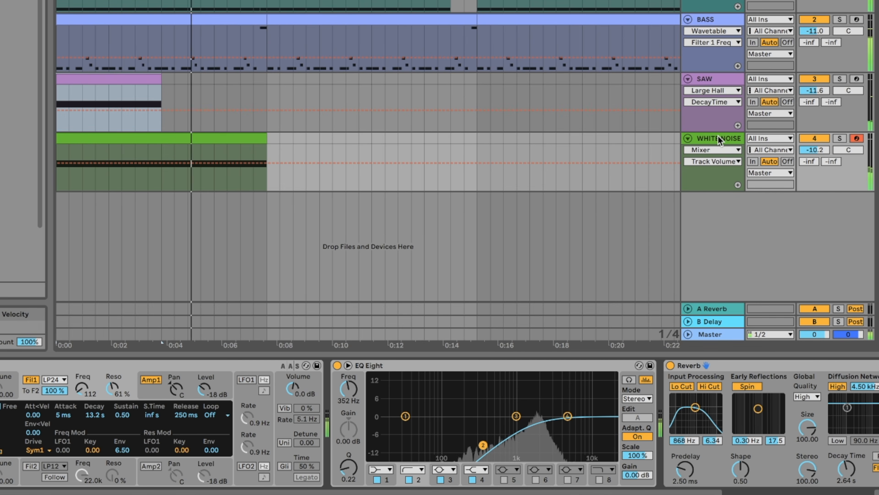
{"action": "key", "text": "ctrl+t"}
{"action": "key", "text": "ctrl+r"}
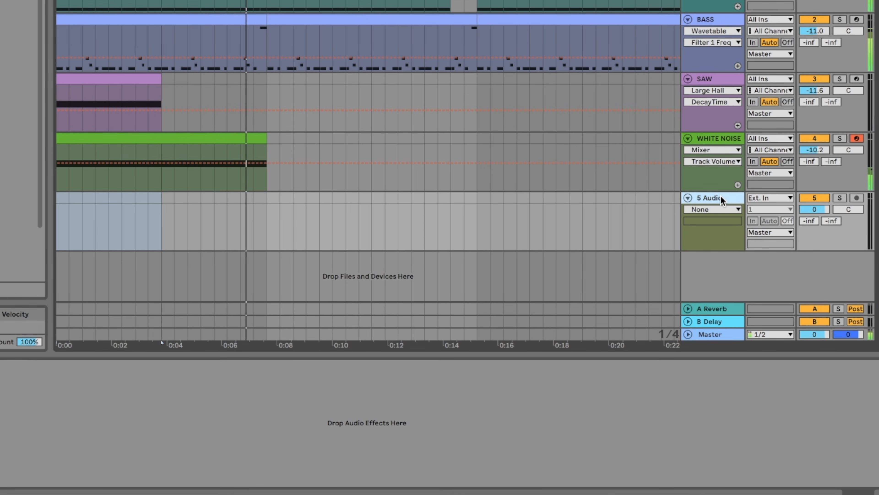
{"action": "type", "text": "C"}
{"action": "key", "text": "space"}
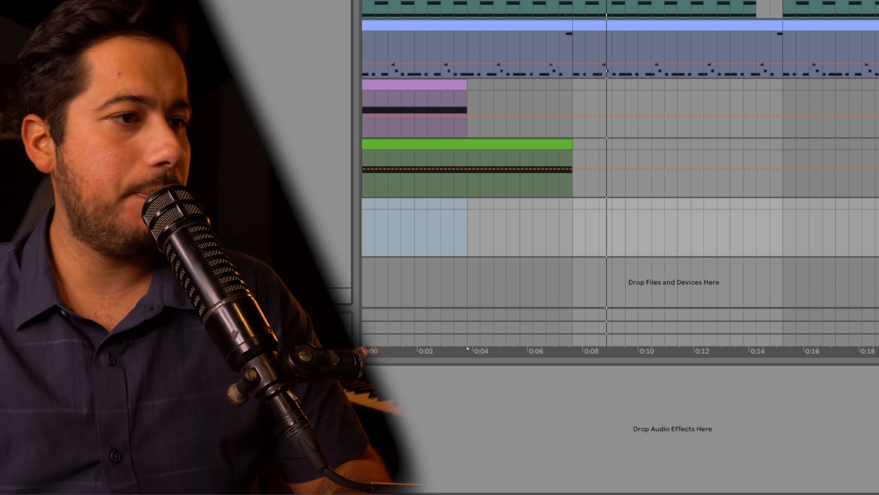
Place the 909 crash sample at the start of the new audio track and paste a copy at the start of the drum gap.
{"action": "left_click_drag", "start_coordinate": [214, 20], "coordinate": [365, 225]}
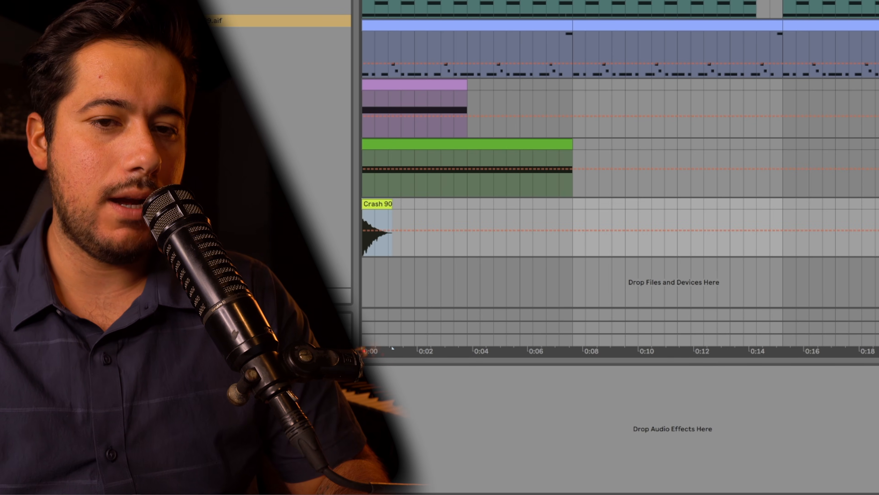
{"action": "key", "text": "space"}
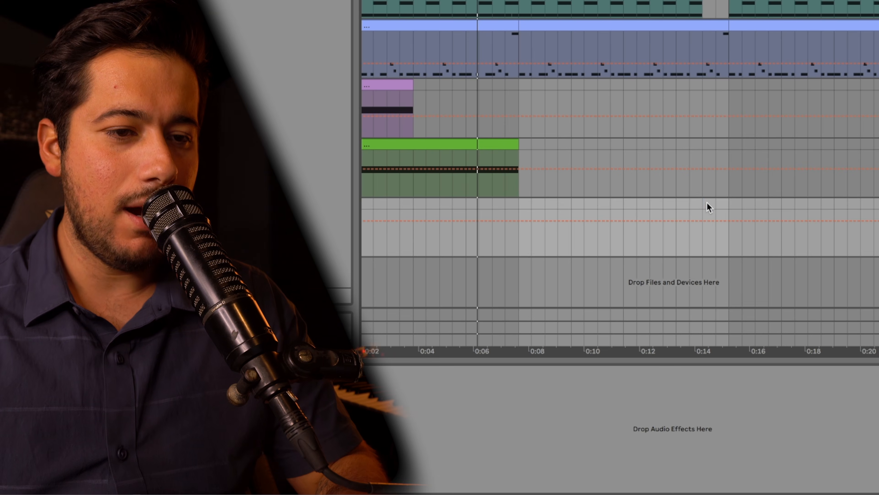
{"action": "left_click", "coordinate": [707, 202]}
{"action": "key", "text": "super+v"}
{"action": "double_click", "coordinate": [713, 203]}
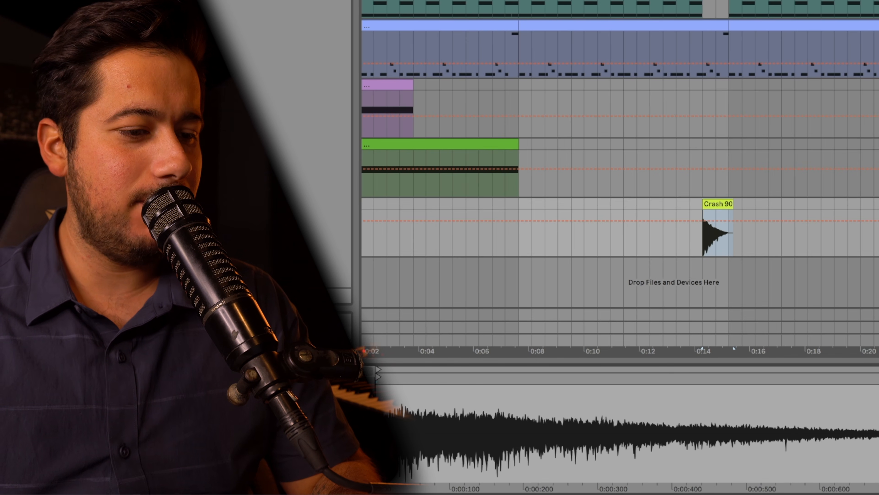
Reverse the copied crash clip and trim its end to where the drums re-enter after the gap.
{"action": "key", "text": "r"}
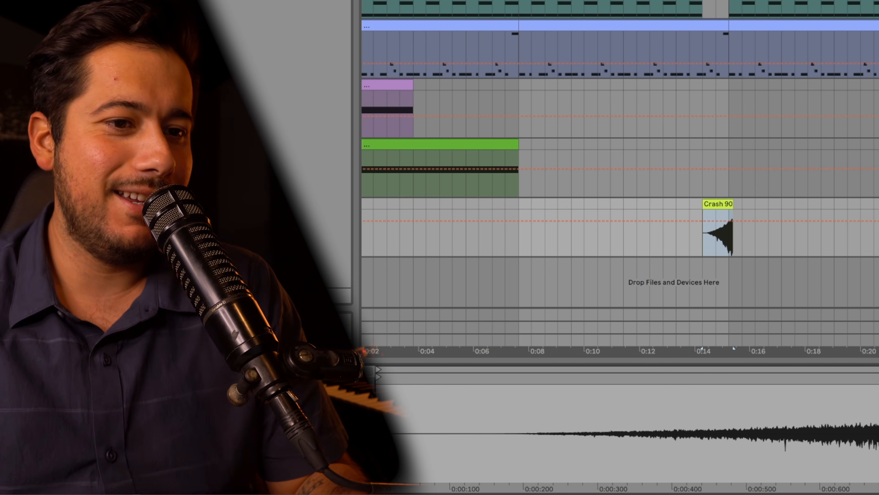
{"action": "left_click_drag", "start_coordinate": [732, 203], "coordinate": [723, 203]}
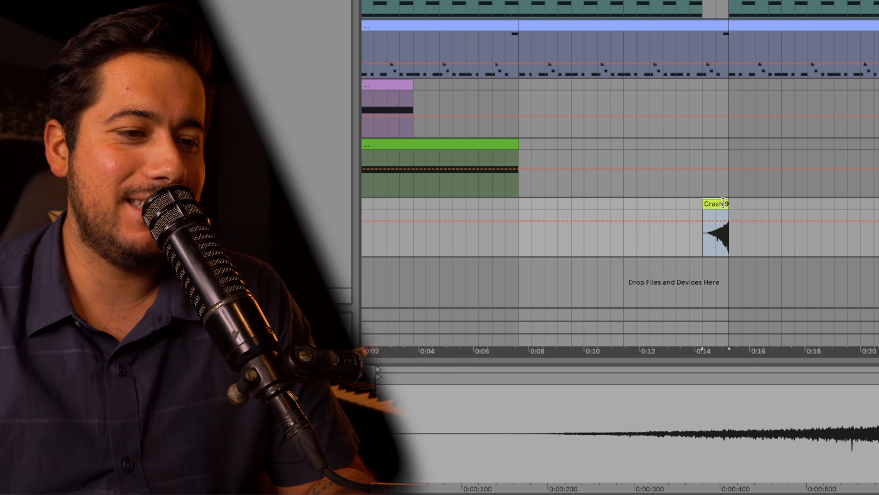
{"action": "scroll", "coordinate": [487, 212], "scroll_direction": "left", "scroll_amount": 3}
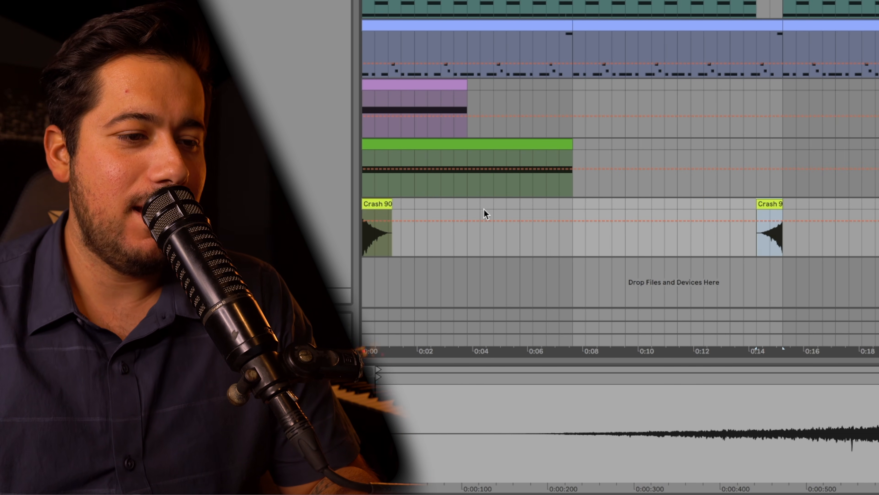
Paste a copy of the opening, unreversed crash directly after the reversed one and audition the transition.
{"action": "left_click", "coordinate": [377, 214]}
{"action": "key", "text": "Delete"}
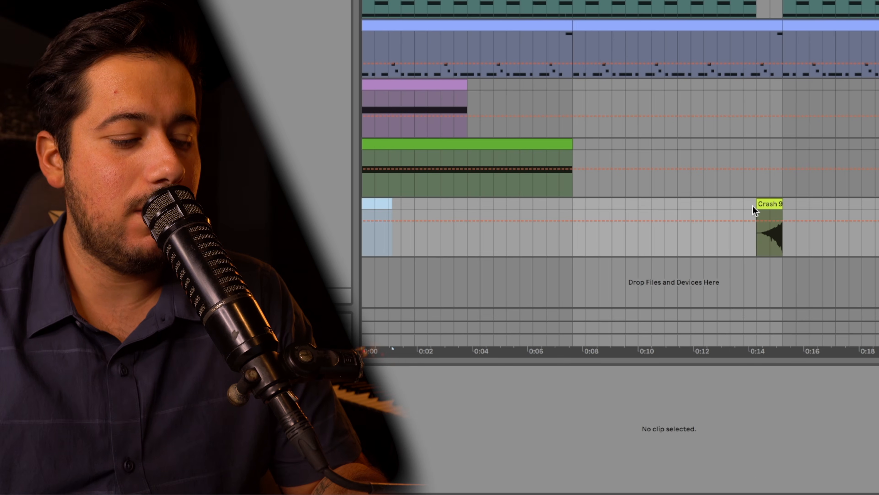
{"action": "key", "text": "ctrl+z"}
{"action": "left_click", "coordinate": [784, 209]}
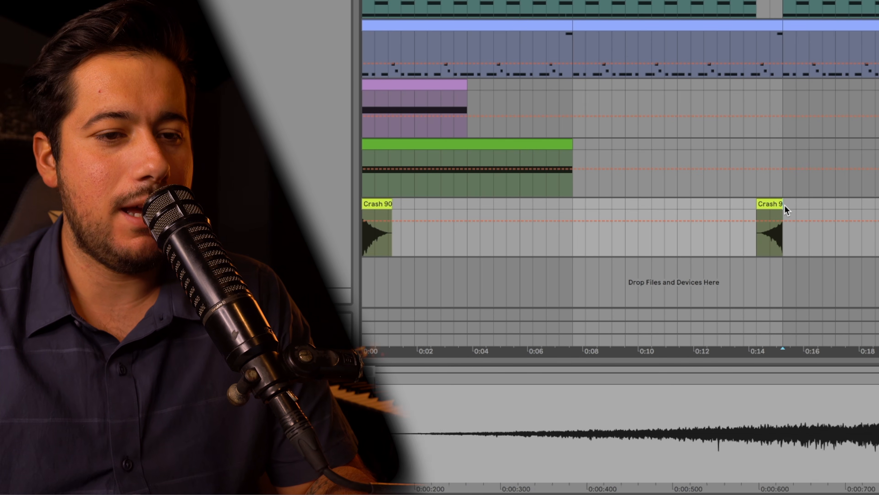
{"action": "key", "text": "ctrl+v"}
{"action": "left_click", "coordinate": [771, 202]}
{"action": "key", "text": "space"}
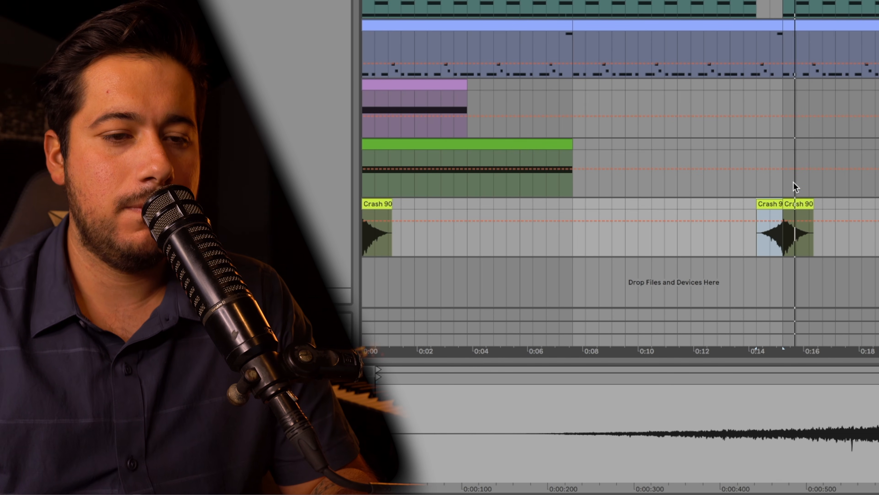
Copy the white noise clip to the point where the drums re-enter and audition the transition.
{"action": "left_click_drag", "start_coordinate": [568, 1], "coordinate": [519, 1]}
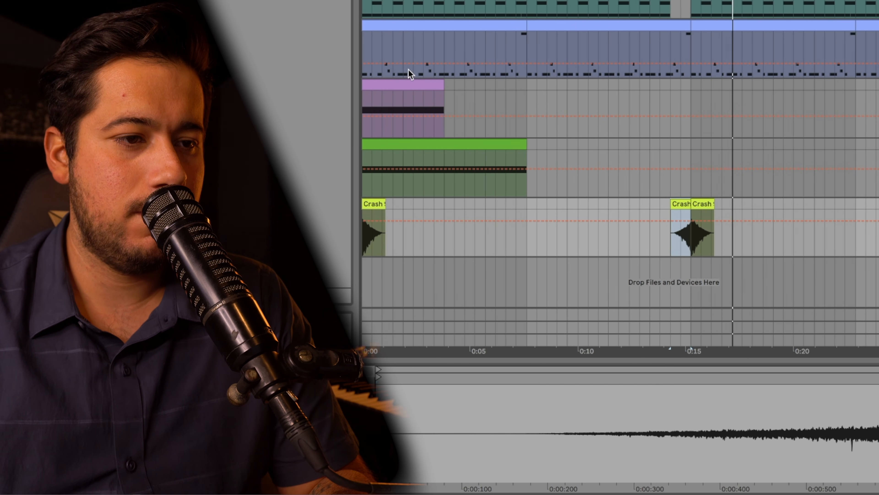
{"action": "left_click", "coordinate": [422, 143]}
{"action": "key", "text": "ctrl+c"}
{"action": "left_click", "coordinate": [693, 150]}
{"action": "key", "text": "ctrl+v"}
{"action": "left_click", "coordinate": [665, 145]}
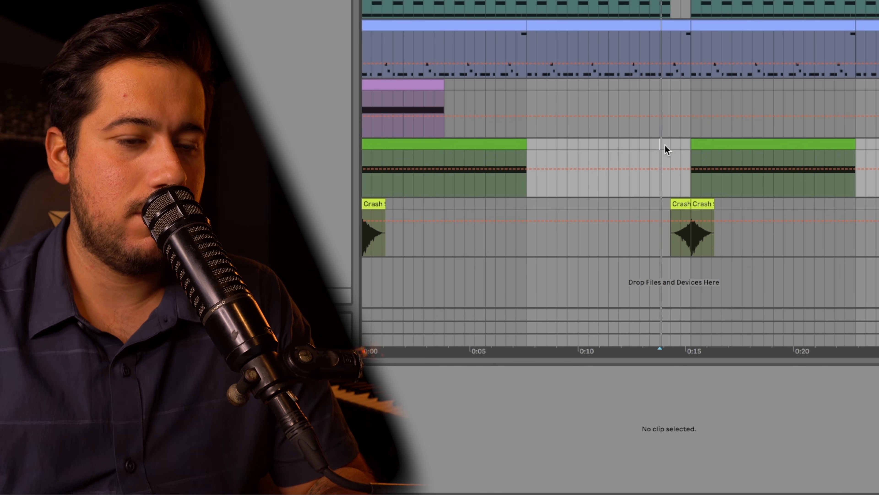
{"action": "left_click", "coordinate": [715, 144]}
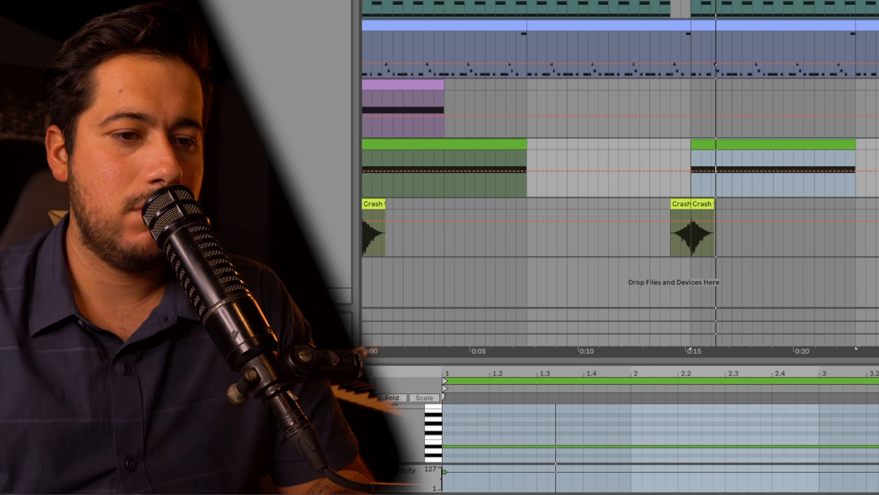
{"action": "key", "text": "plus"}
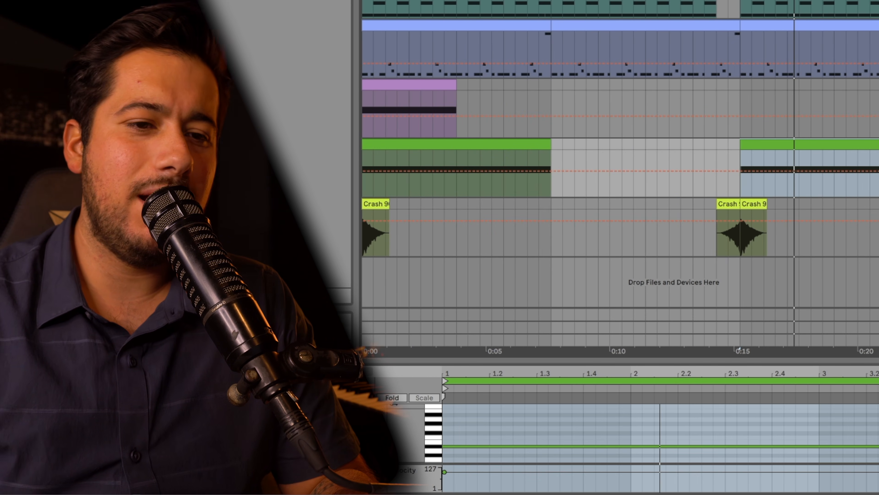
Set the white noise Analog's Filter 1 resonance to 39% and raise its frequency envelope modulation to 12.84.
{"action": "key", "text": "shift+Tab"}
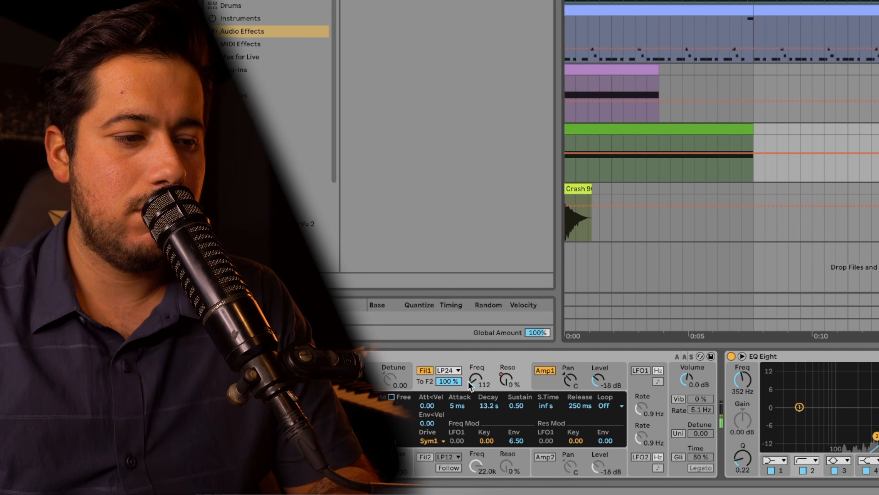
{"action": "scroll", "coordinate": [461, 409], "scroll_direction": "left", "scroll_amount": 3}
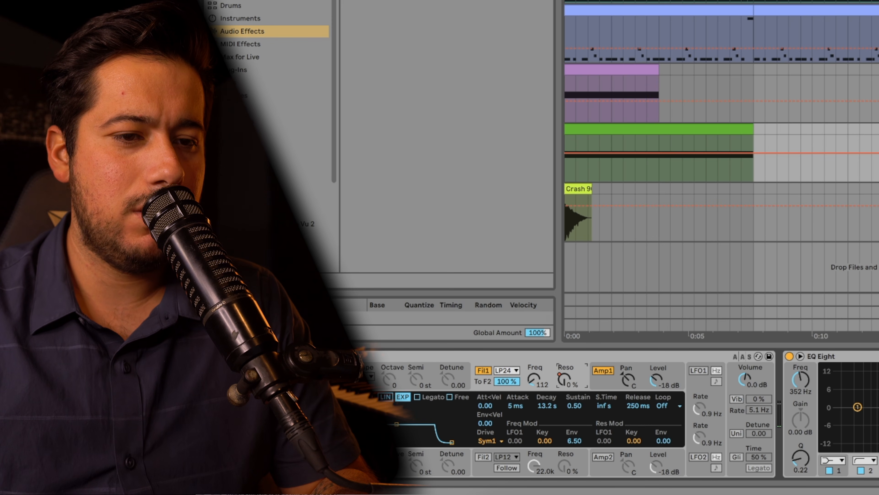
{"action": "key", "text": "ctrl+z"}
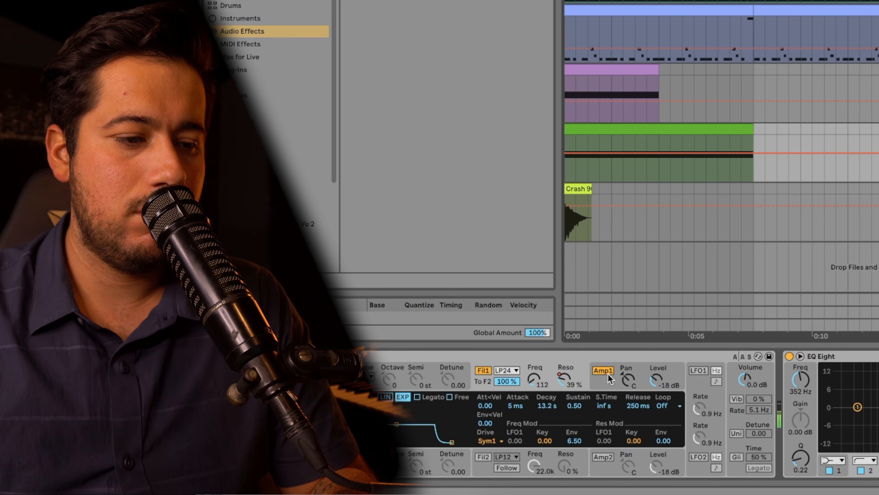
{"action": "left_click", "coordinate": [573, 442]}
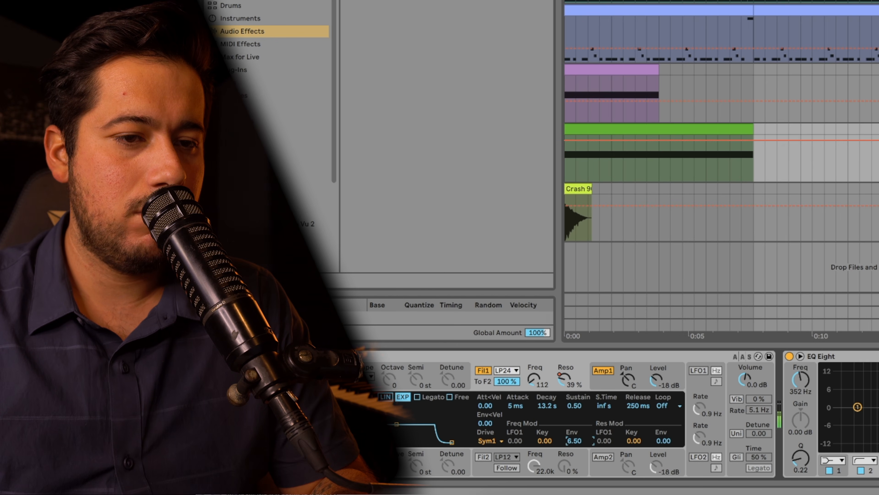
{"action": "left_click", "coordinate": [866, 140]}
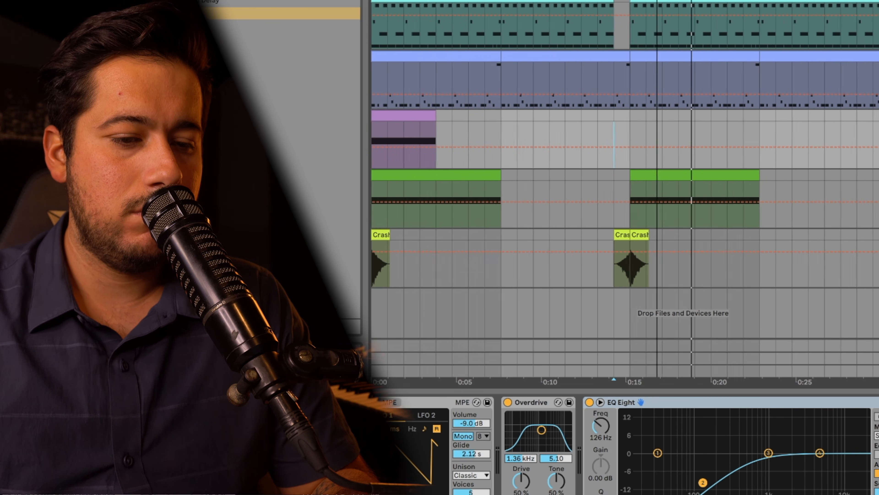
{"action": "scroll", "coordinate": [657, 208], "scroll_direction": "down", "scroll_amount": 1}
{"action": "scroll", "coordinate": [685, 406], "scroll_direction": "left", "scroll_amount": 10}
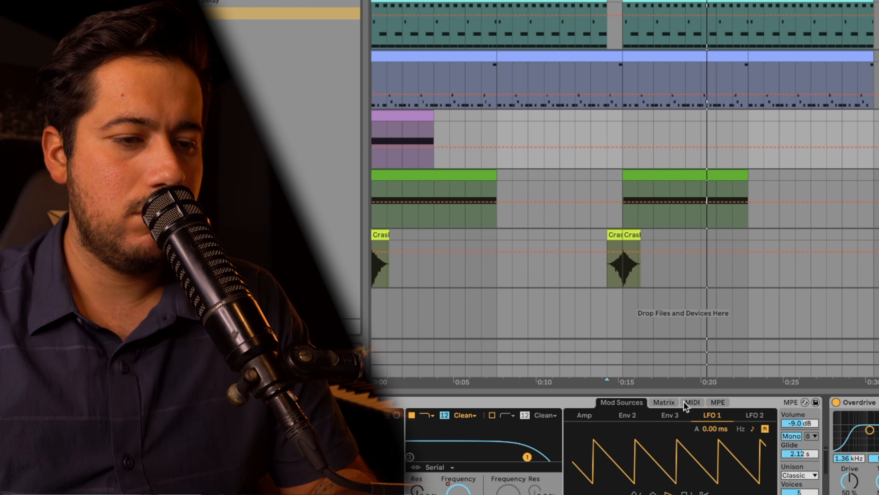
{"action": "key", "text": "Down"}
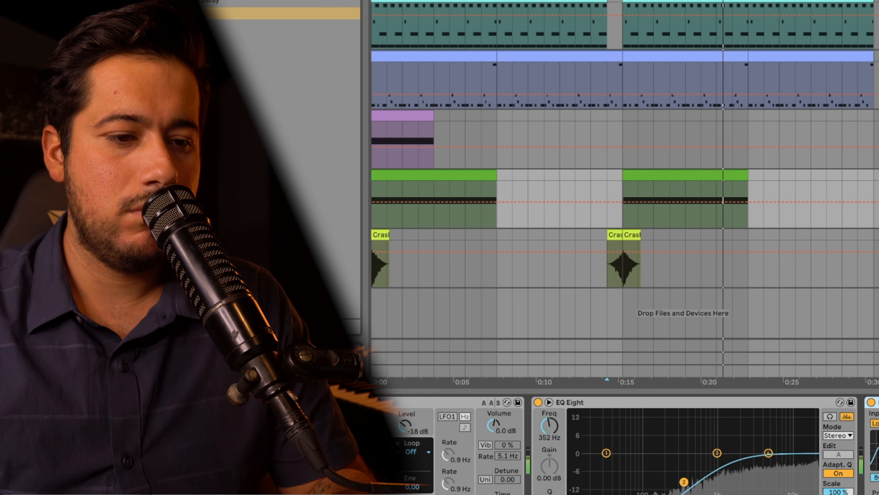
Insert a MIDI track named AIN LEADS below the SAW track and load the Wavetable instrument on it.
{"action": "left_click", "coordinate": [422, 118]}
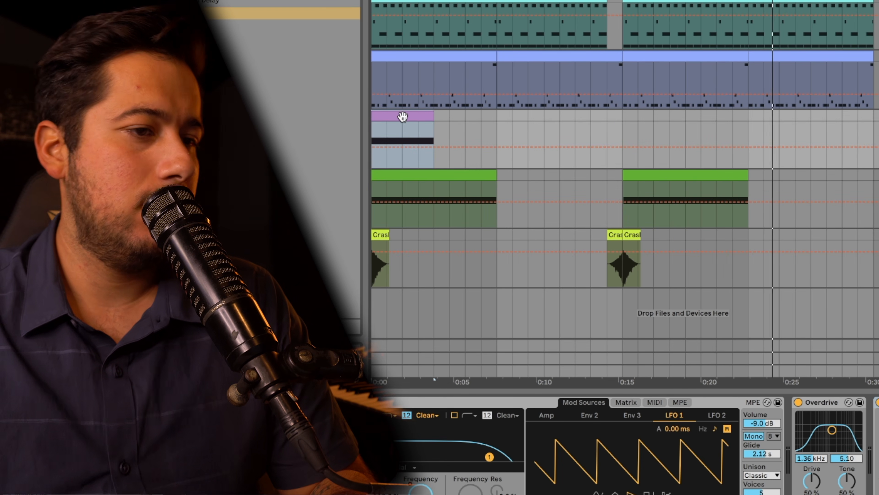
{"action": "left_click_drag", "start_coordinate": [503, 1], "coordinate": [518, 7]}
{"action": "key", "text": "space"}
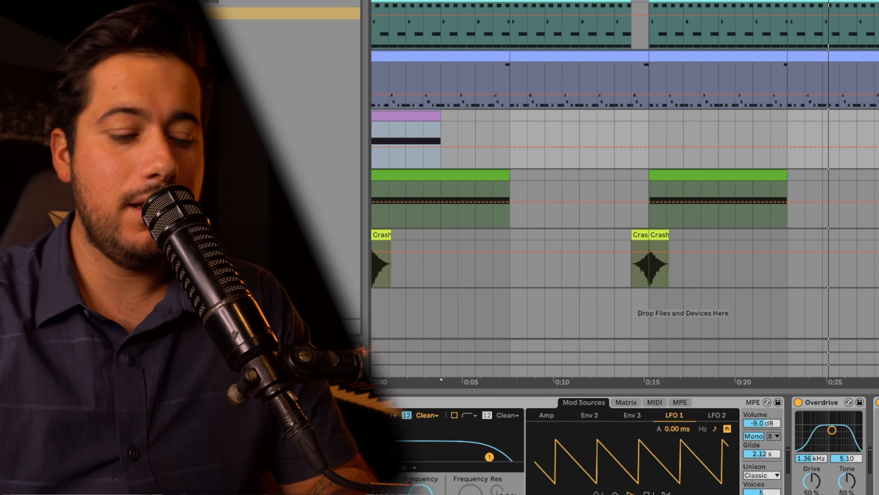
{"action": "key", "text": "ctrl+shift+t"}
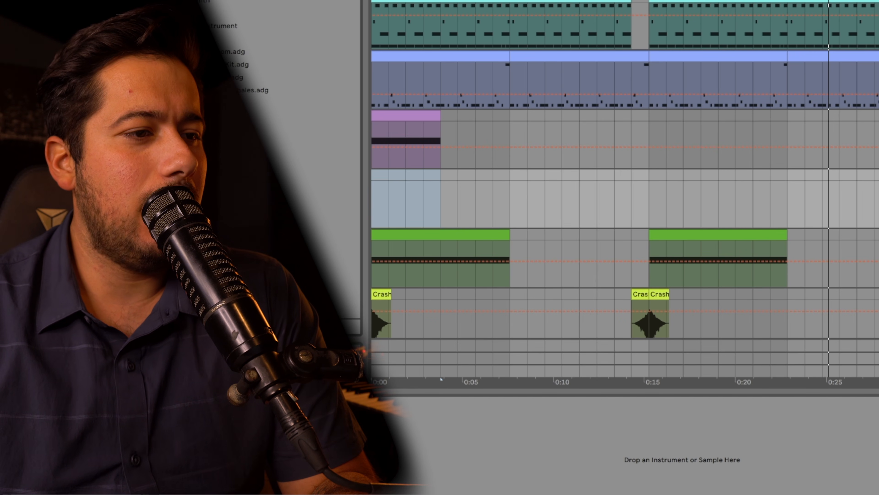
{"action": "left_click", "coordinate": [157, 38]}
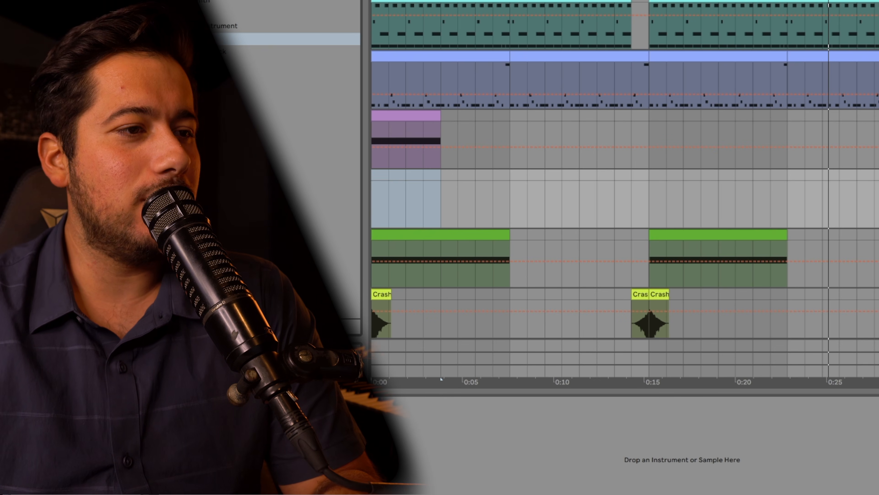
{"action": "key", "text": "Down"}
{"action": "key", "text": "Down"}
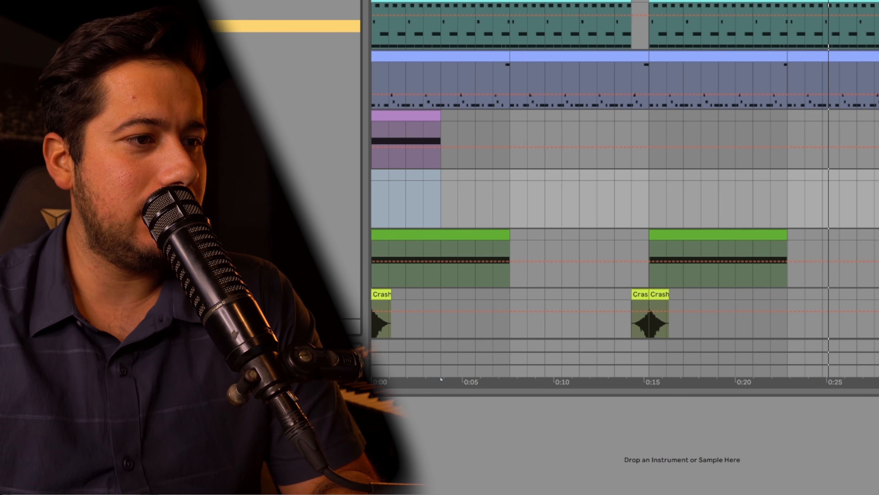
{"action": "key", "text": "Return"}
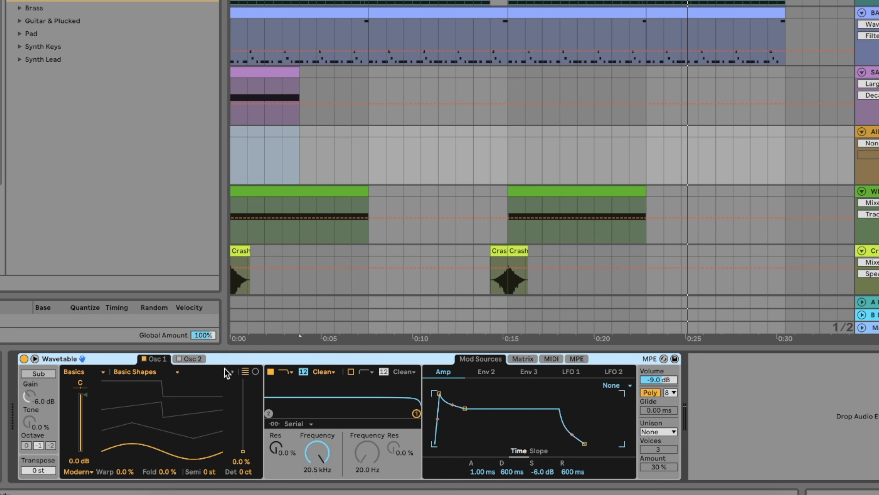
Set the lead Wavetable's Osc 1 position to 68%, Filter 1 to 110 Hz and Env 2 decay to 431 ms, with Env 2 modulating Filter 1 Freq by 67.
{"action": "left_click", "coordinate": [156, 406]}
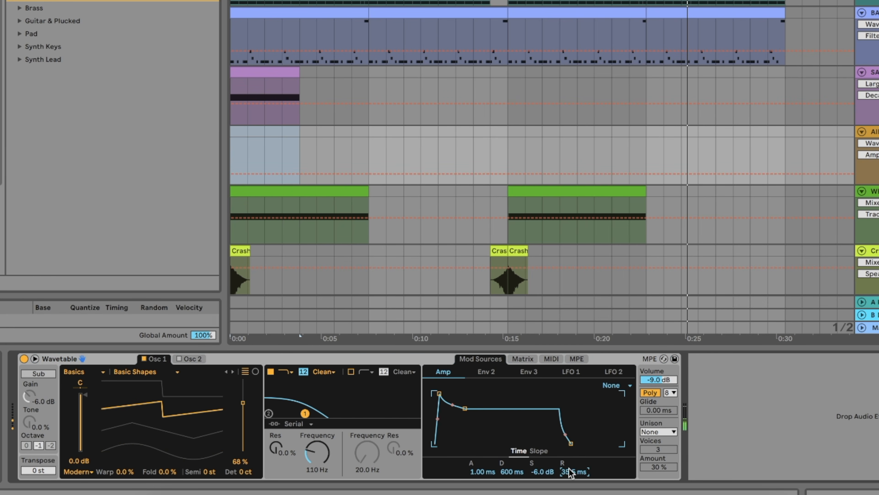
{"action": "left_click", "coordinate": [522, 359]}
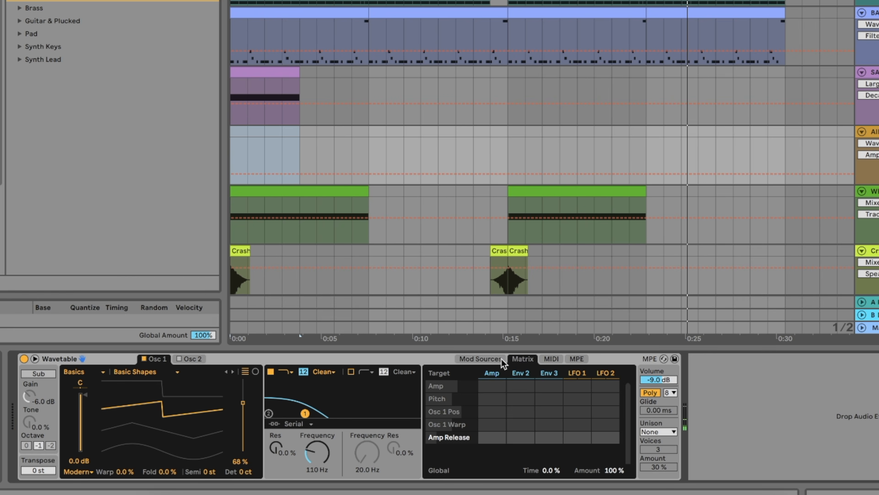
{"action": "left_click", "coordinate": [493, 372]}
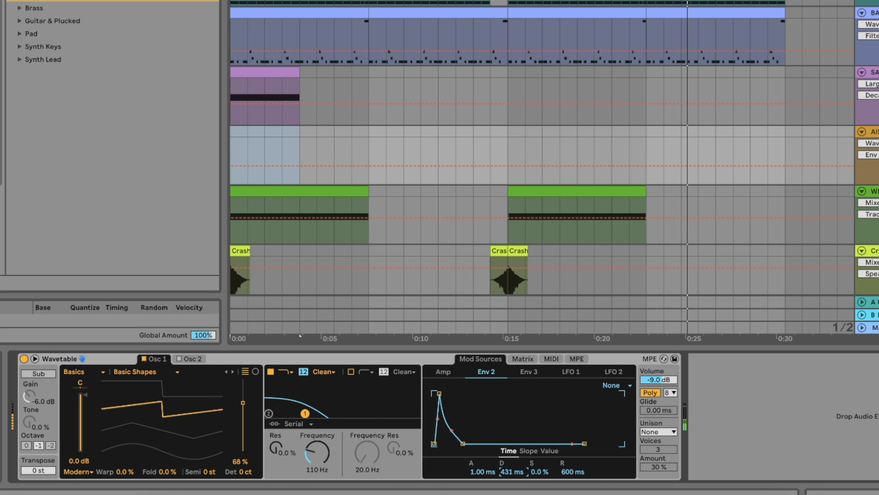
{"action": "left_click", "coordinate": [523, 359]}
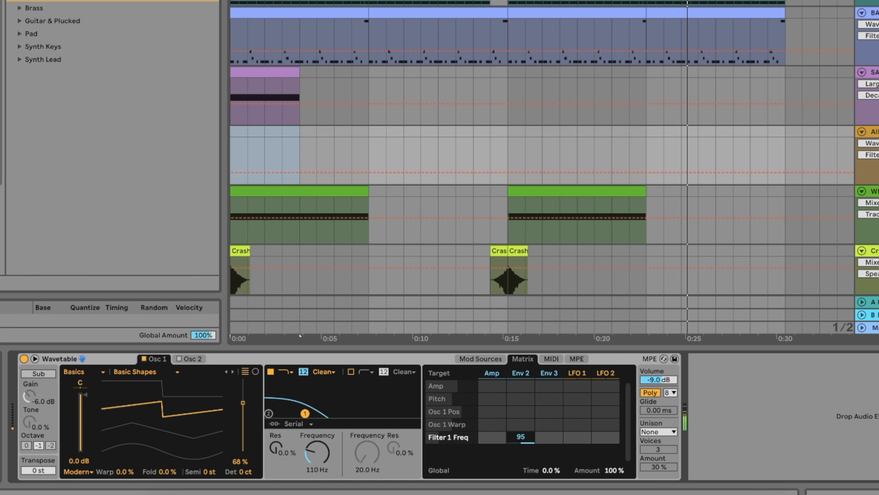
Audition the track from the drum gap and add a Reverb after the Wavetable on AIN LEADS.
{"action": "left_click", "coordinate": [473, 195]}
{"action": "left_click", "coordinate": [496, 205]}
{"action": "key", "text": "space"}
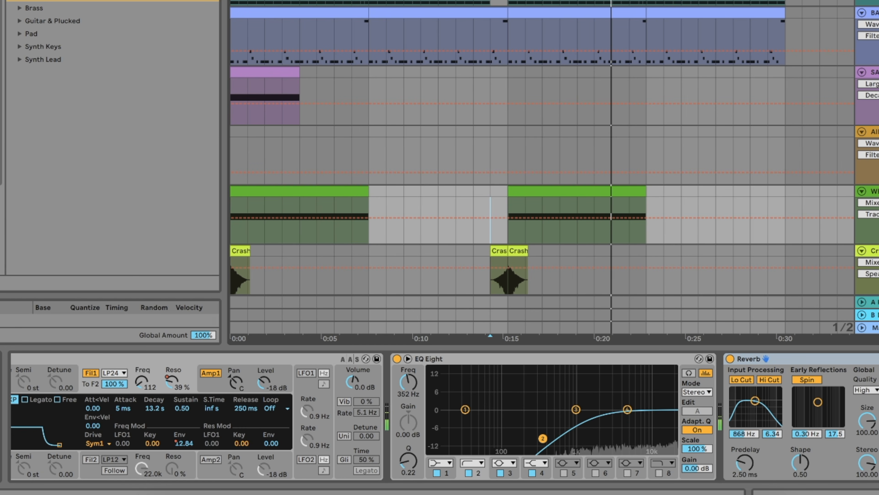
{"action": "left_click", "coordinate": [876, 132]}
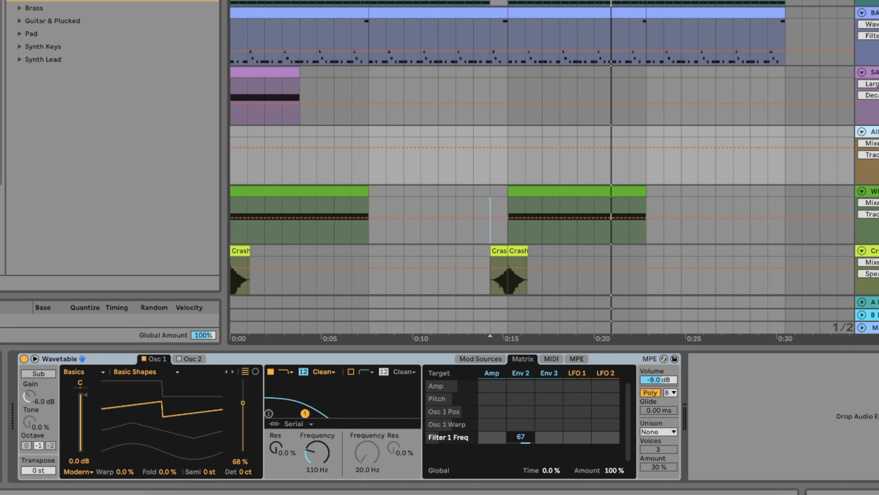
{"action": "key", "text": "ctrl+f"}
{"action": "type", "text": "rev"}
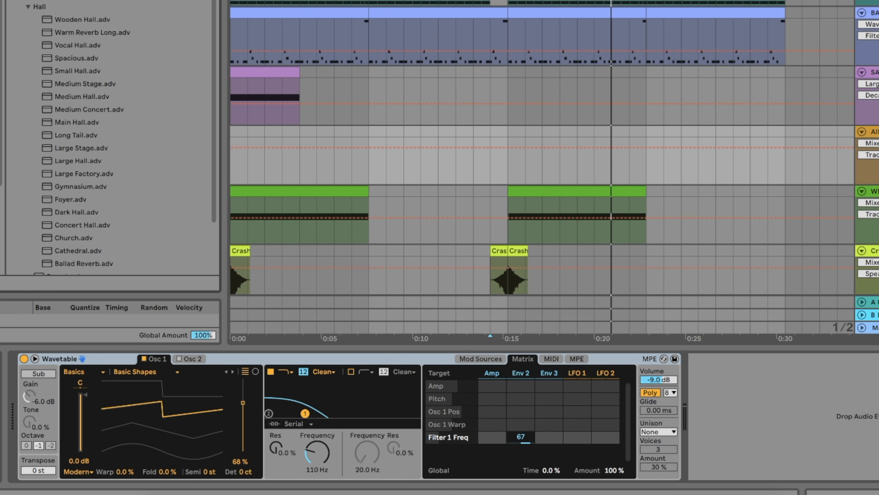
{"action": "key", "text": "Return"}
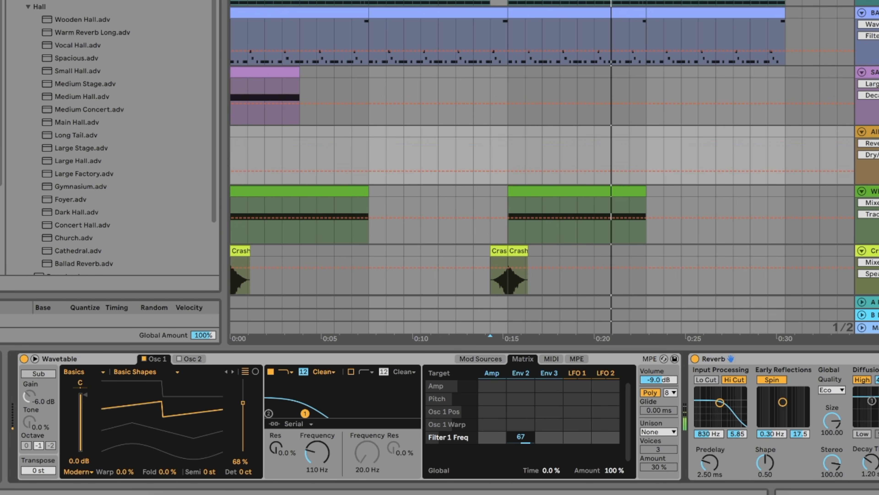
Record a lead melody from the drums' re-entry, with Reverb dry/wet at 26% and Env 2 at 11.9 ms attack and 157 ms decay.
{"action": "key", "text": "space"}
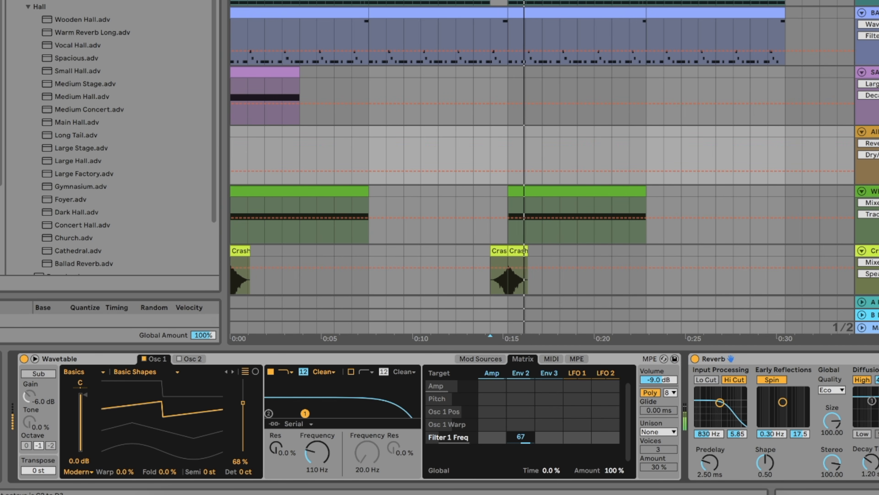
{"action": "key", "text": "x"}
{"action": "key", "text": "space"}
{"action": "key", "text": "space"}
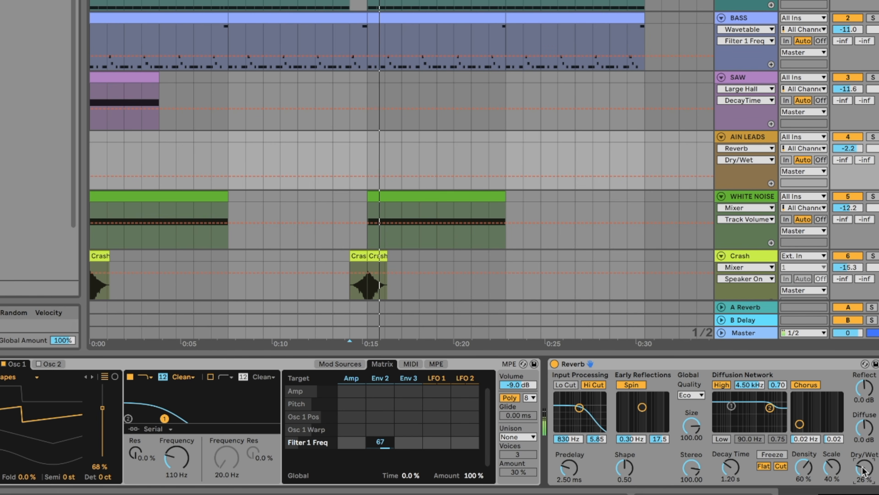
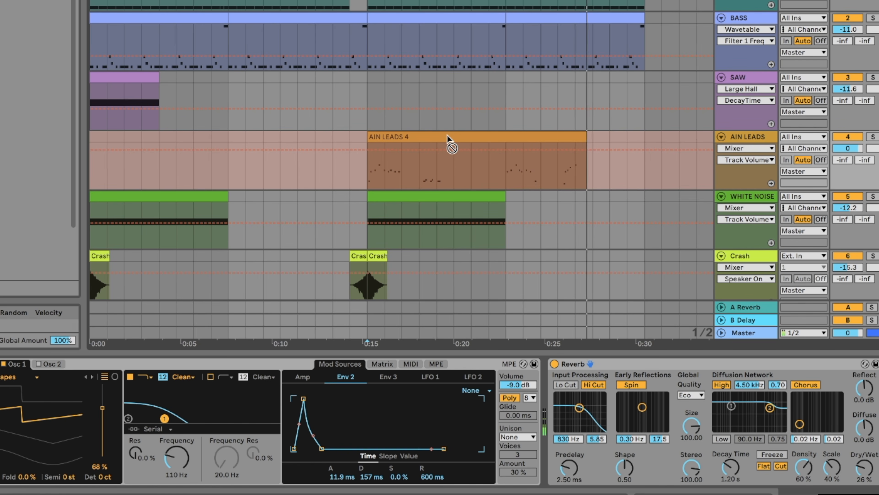
{"action": "key", "text": "space"}
Extend the recorded lead clip to the end of the bassline and solo the AIN LEADS track for playback.
{"action": "left_click_drag", "start_coordinate": [598, 137], "coordinate": [639, 137]}
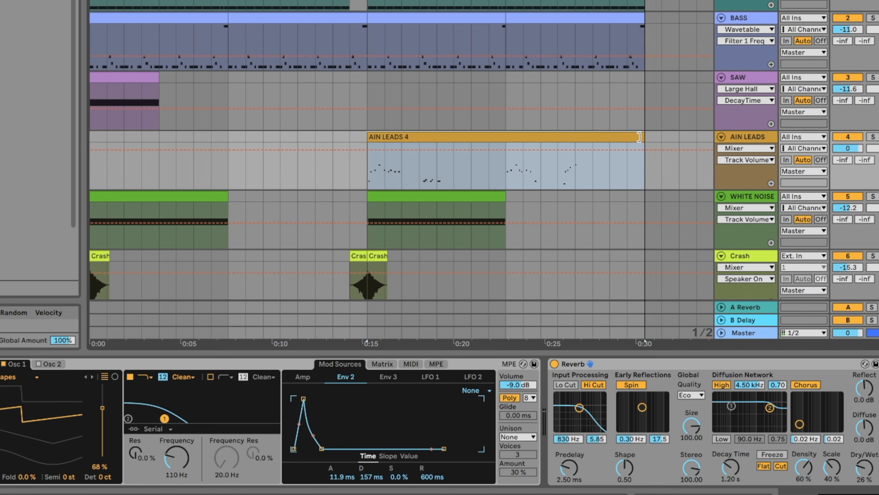
{"action": "left_click", "coordinate": [873, 137]}
{"action": "left_click", "coordinate": [460, 187]}
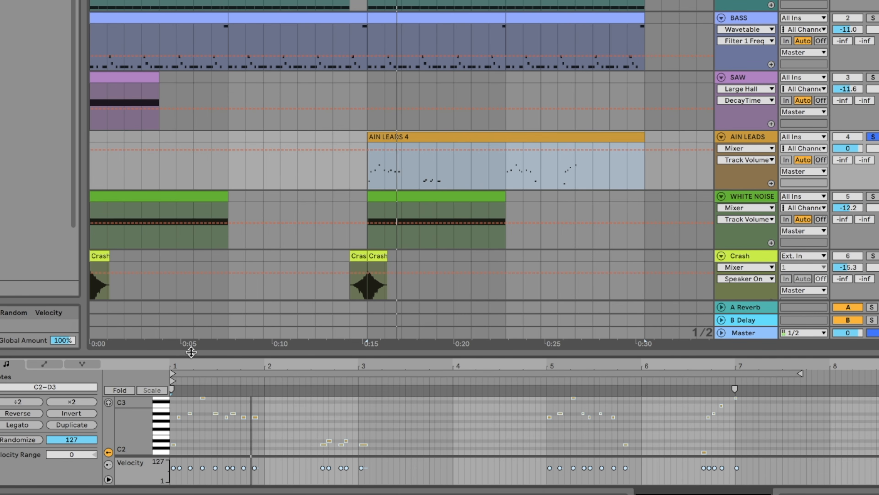
Enlarge the lead clip's note editor, move the last note of bar 1 down to D2 and audition the melody.
{"action": "left_click_drag", "start_coordinate": [190, 352], "coordinate": [185, 217]}
{"action": "scroll", "coordinate": [178, 295], "scroll_direction": "up", "scroll_amount": 5}
{"action": "key", "text": "space"}
{"action": "scroll", "coordinate": [239, 315], "scroll_direction": "up", "scroll_amount": 4}
{"action": "left_click", "coordinate": [263, 325]}
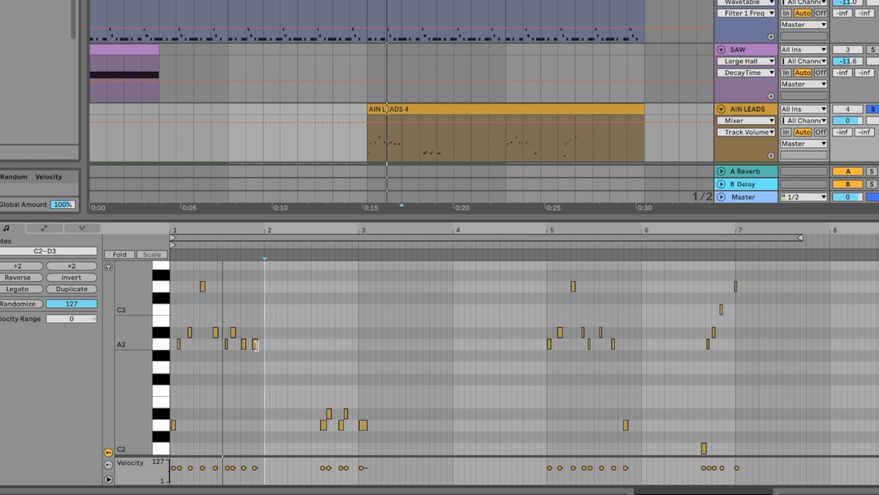
{"action": "left_click_drag", "start_coordinate": [255, 345], "coordinate": [254, 390]}
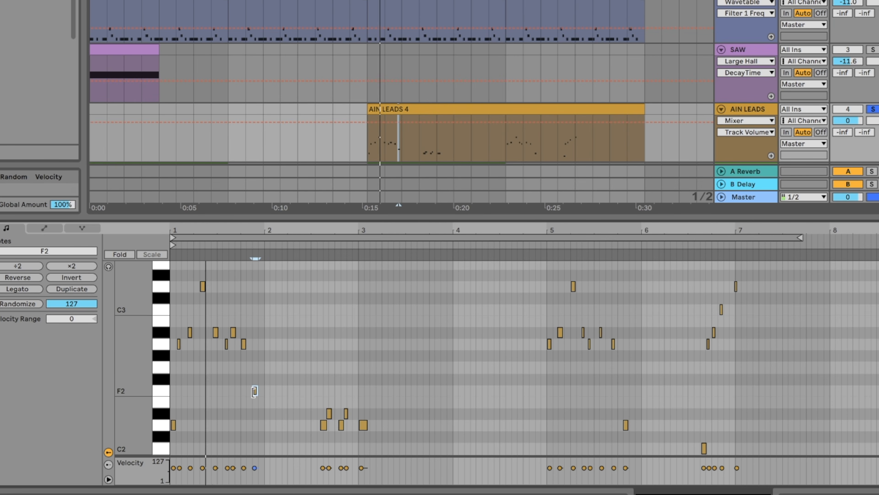
{"action": "key", "text": "Down"}
{"action": "key", "text": "Down"}
{"action": "key", "text": "Down"}
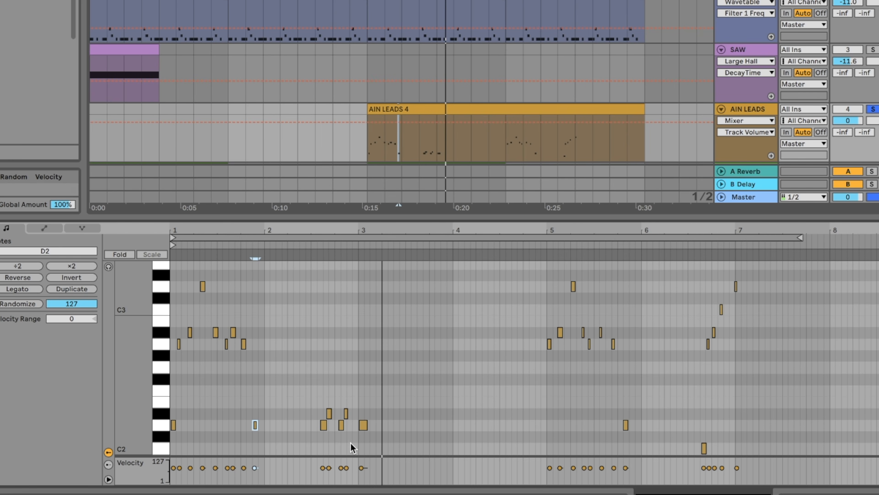
{"action": "key", "text": "space"}
Automate the BASS Wavetable's Filter 1 Freq to ramp up from 153 Hz across the drum gap and drop back at the drums' re-entry.
{"action": "left_click_drag", "start_coordinate": [373, 444], "coordinate": [71, 314]}
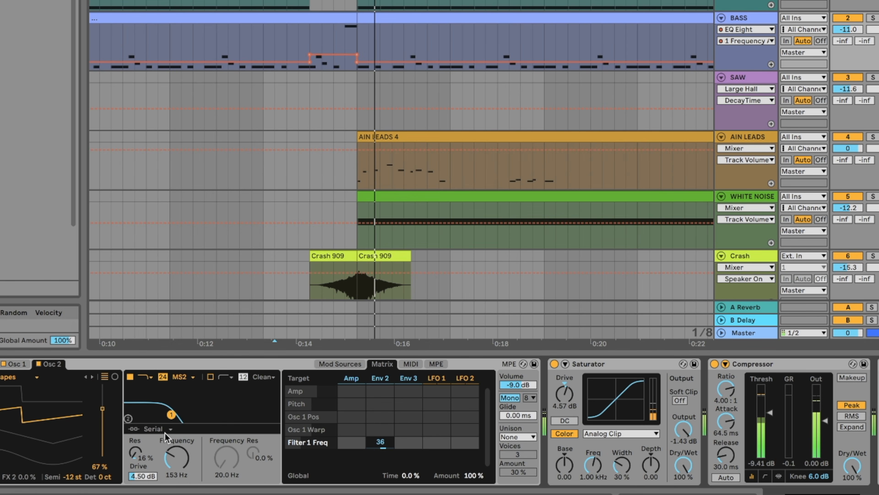
{"action": "left_click", "coordinate": [356, 54]}
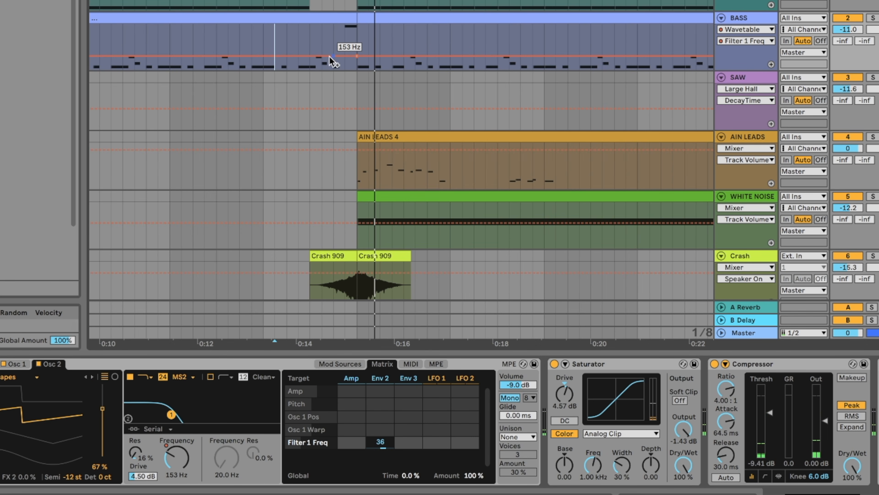
{"action": "left_click", "coordinate": [310, 56]}
{"action": "left_click_drag", "start_coordinate": [333, 56], "coordinate": [357, 37]}
{"action": "left_click", "coordinate": [298, 41]}
Automate the BASS EQ Eight's band 8 frequency to rise from 505 Hz to 20.0 kHz across the drum gap.
{"action": "scroll", "coordinate": [630, 406], "scroll_direction": "right", "scroll_amount": 10}
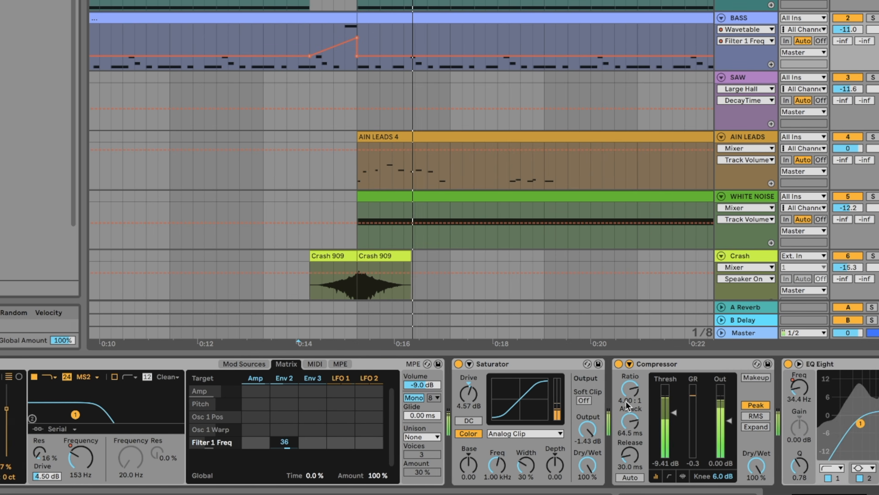
{"action": "left_click", "coordinate": [563, 393]}
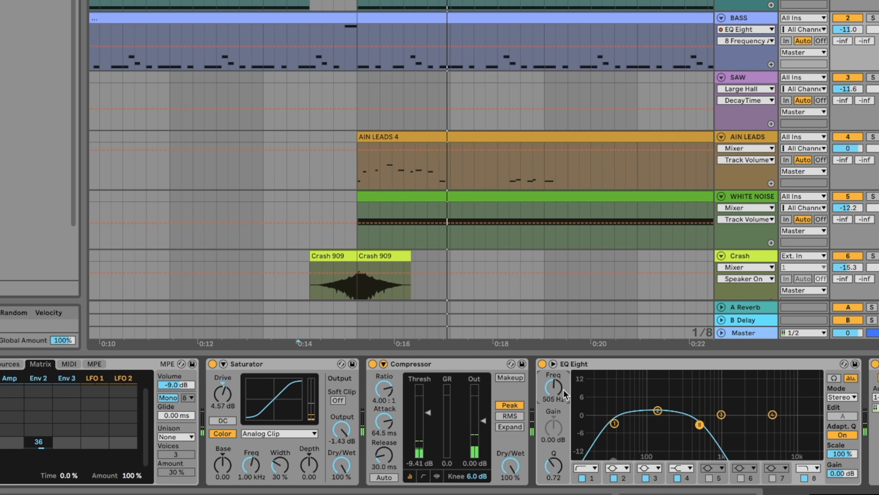
{"action": "left_click", "coordinate": [311, 45]}
{"action": "key", "text": "Left"}
{"action": "key", "text": "Left"}
{"action": "key", "text": "Left"}
{"action": "key", "text": "Left"}
{"action": "key", "text": "space"}
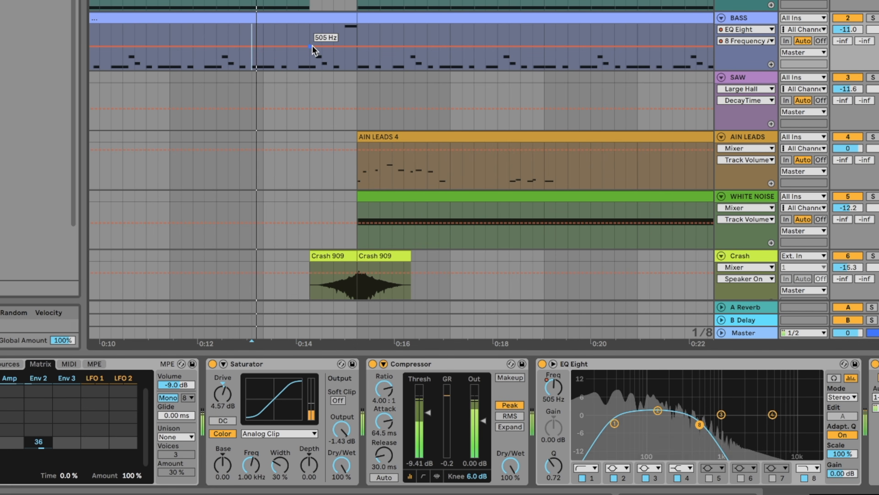
{"action": "left_click", "coordinate": [354, 46]}
{"action": "left_click_drag", "start_coordinate": [355, 46], "coordinate": [355, 25]}
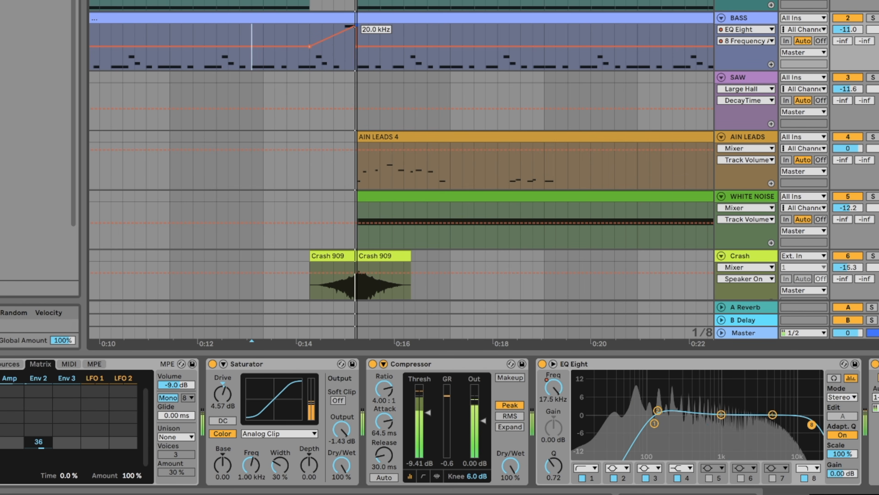
Audition the BASS filter sweep through the drum gap and into the drums' re-entry.
{"action": "key", "text": "space"}
{"action": "key", "text": "Right"}
{"action": "key", "text": "Right"}
{"action": "key", "text": "space"}
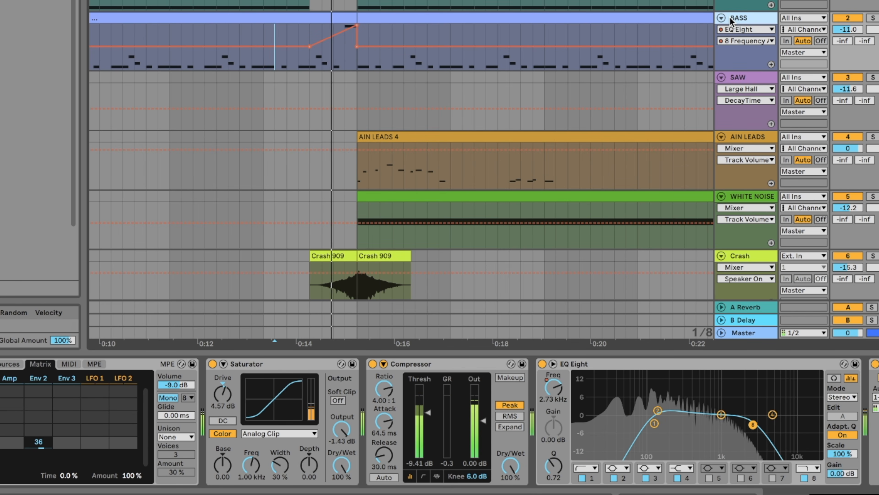
{"action": "left_click", "coordinate": [349, 20]}
{"action": "scroll", "coordinate": [461, 85], "scroll_direction": "right", "scroll_amount": 2}
{"action": "scroll", "coordinate": [461, 84], "scroll_direction": "down", "scroll_amount": 3}
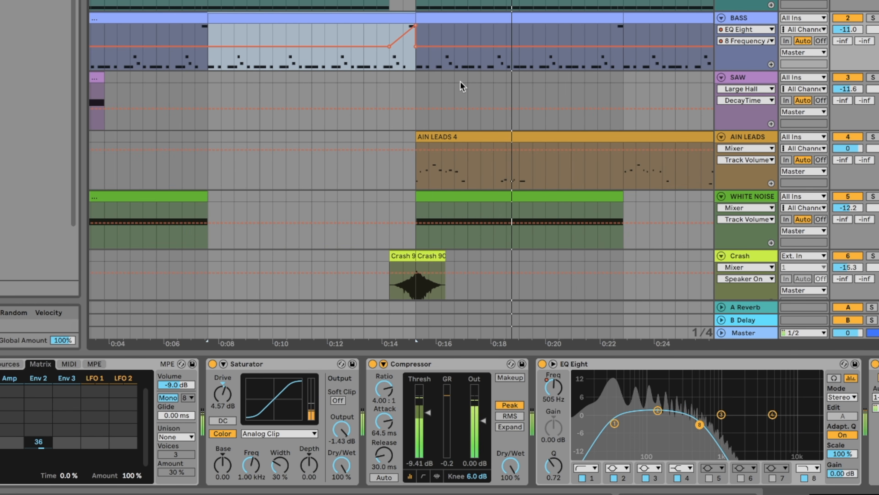
{"action": "scroll", "coordinate": [462, 85], "scroll_direction": "down", "scroll_amount": 2}
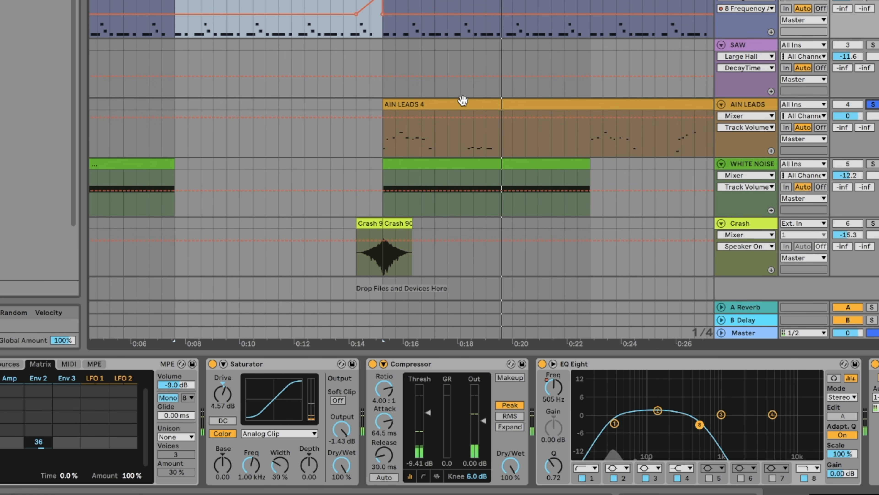
Adjust the Env 2 attack of the AIN LEADS Wavetable, play the lead, and set its Reverb quality to High.
{"action": "left_click", "coordinate": [462, 104]}
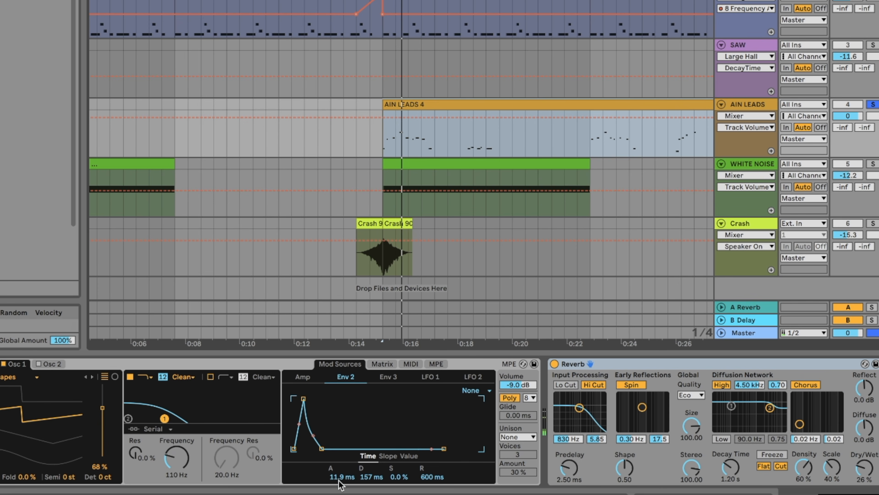
{"action": "left_click_drag", "start_coordinate": [340, 480], "coordinate": [342, 493]}
{"action": "left_click", "coordinate": [873, 105]}
{"action": "key", "text": "space"}
{"action": "key", "text": "space"}
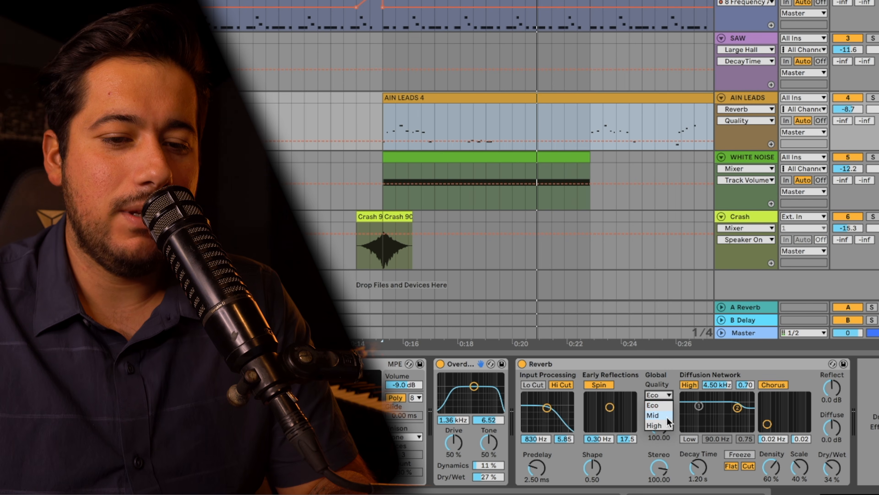
{"action": "left_click", "coordinate": [668, 421]}
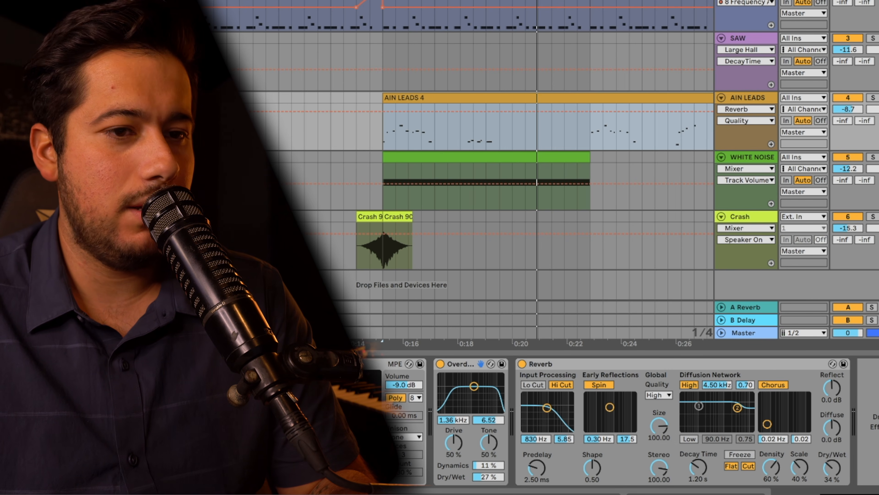
Load Echo onto return track B and set its Dry/Wet to 100%.
{"action": "key", "text": "Tab"}
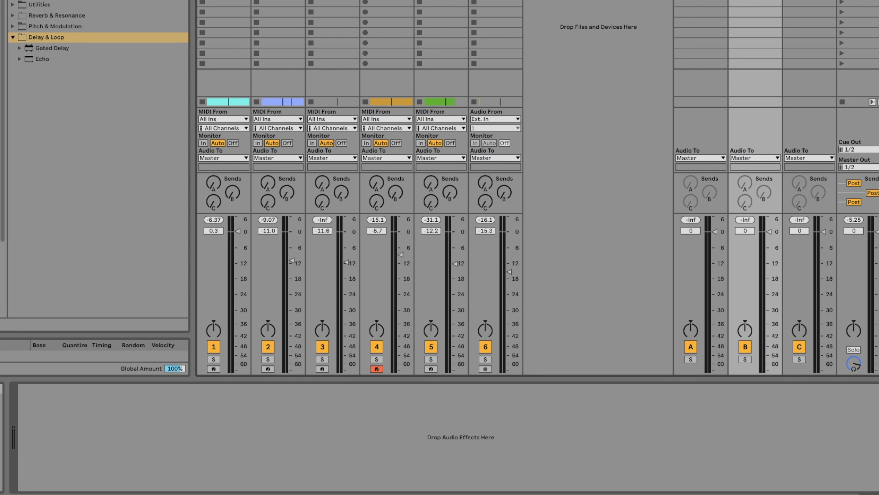
{"action": "left_click_drag", "start_coordinate": [40, 57], "coordinate": [727, 2]}
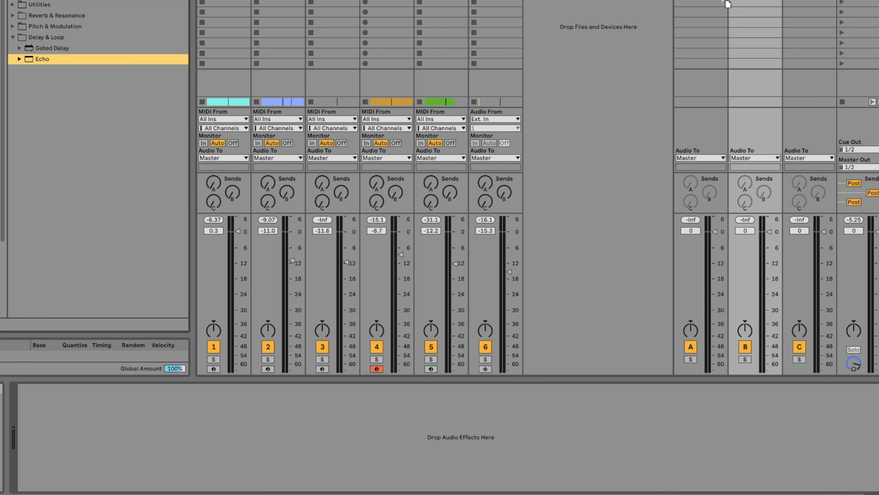
{"action": "key", "text": "Tab"}
{"action": "left_click", "coordinate": [453, 200]}
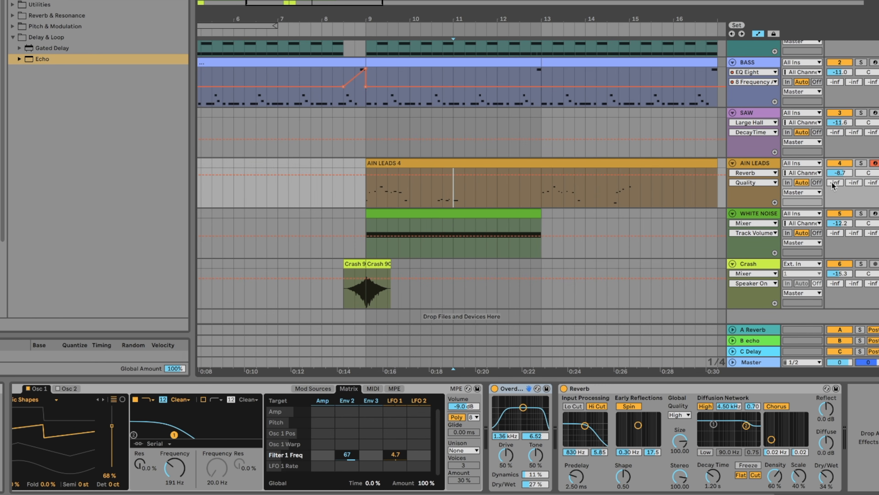
{"action": "key", "text": "Tab"}
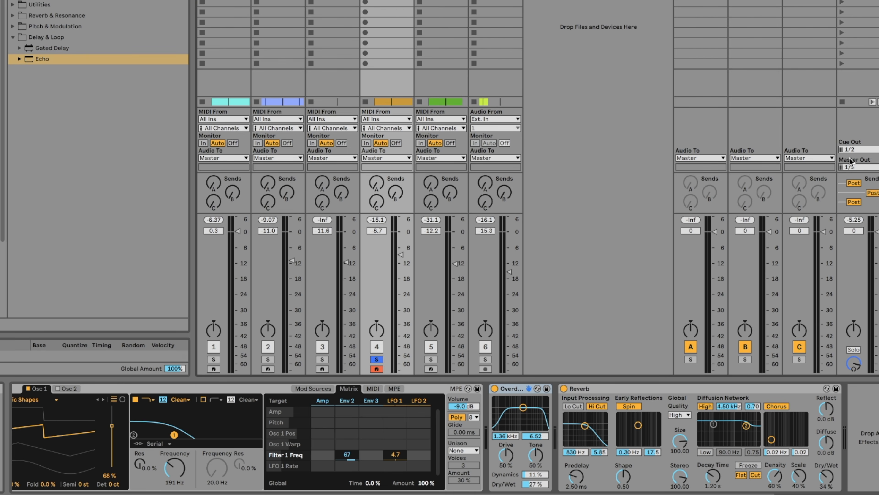
{"action": "key", "text": "space"}
{"action": "left_click", "coordinate": [758, 1]}
{"action": "left_click_drag", "start_coordinate": [295, 474], "coordinate": [296, 457]}
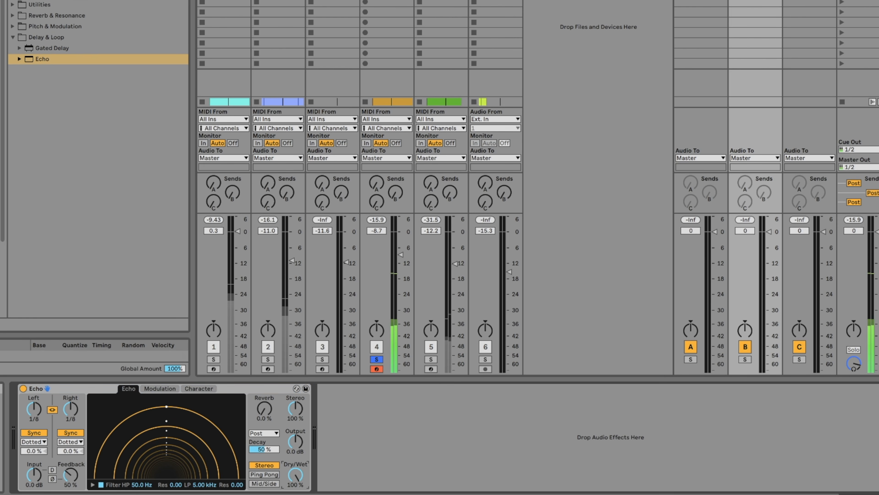
Automate the AIN LEADS B-echo send with a rise near bar 10, a dip, and a second higher rise at about bar 11.
{"action": "key", "text": "Tab"}
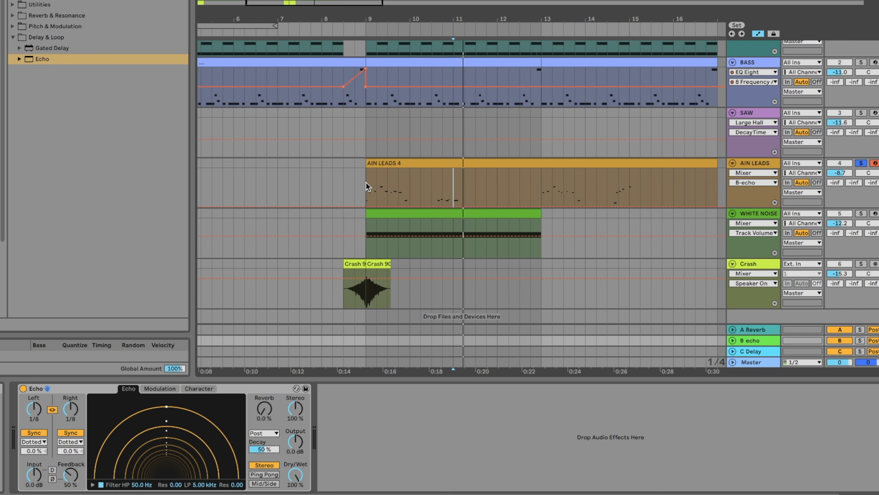
{"action": "left_click", "coordinate": [376, 164]}
{"action": "key", "text": "space"}
{"action": "left_click", "coordinate": [404, 206]}
{"action": "left_click_drag", "start_coordinate": [410, 206], "coordinate": [451, 172]}
{"action": "left_click", "coordinate": [432, 189]}
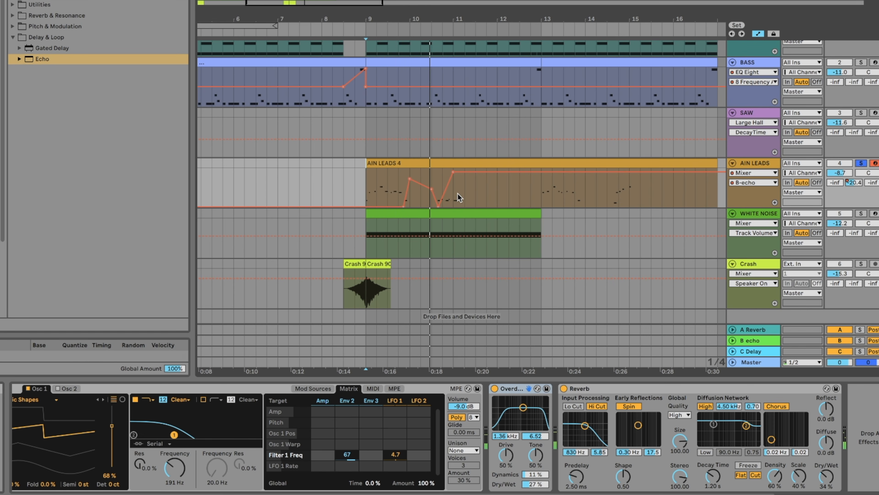
{"action": "left_click_drag", "start_coordinate": [453, 172], "coordinate": [453, 170]}
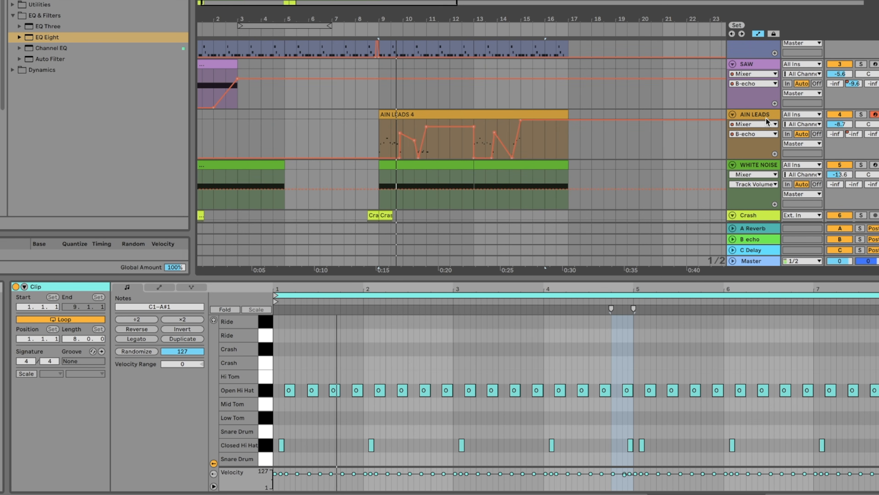
Insert a new MIDI track below Crash and name it SAW.
{"action": "left_click", "coordinate": [703, 130]}
{"action": "scroll", "coordinate": [702, 131], "scroll_direction": "down", "scroll_amount": 3}
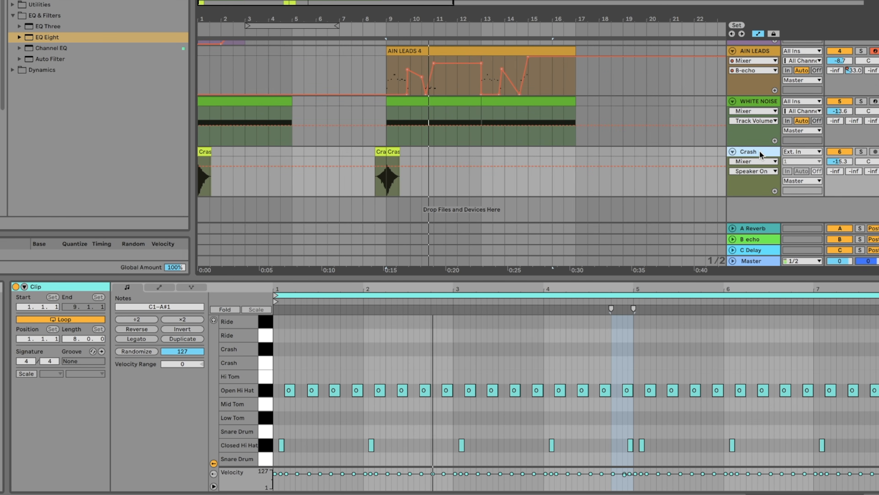
{"action": "key", "text": "ctrl+shift+t"}
{"action": "key", "text": "ctrl+r"}
{"action": "type", "text": "SUB"}
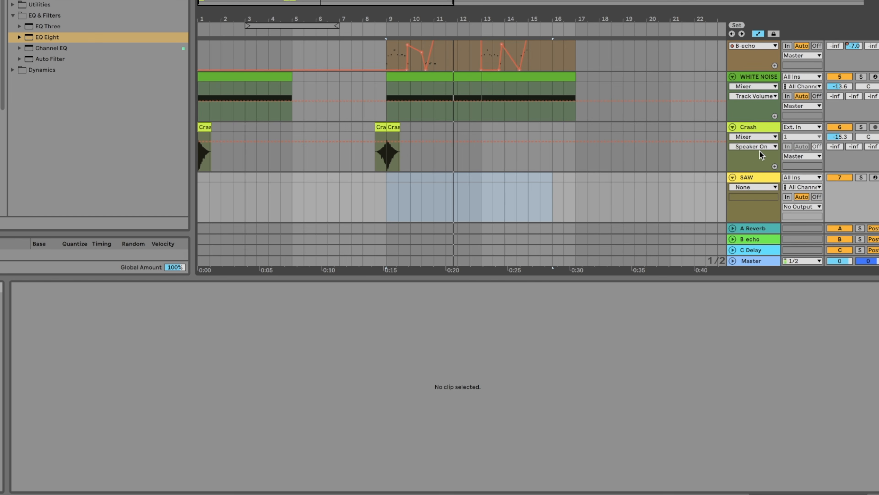
{"action": "key", "text": "Return"}
Load Wavetable on the new SAW track and set its unison to Classic with 5 voices and 46% amount.
{"action": "key", "text": "space"}
{"action": "scroll", "coordinate": [752, 130], "scroll_direction": "up", "scroll_amount": 3}
{"action": "scroll", "coordinate": [764, 105], "scroll_direction": "down", "scroll_amount": 1}
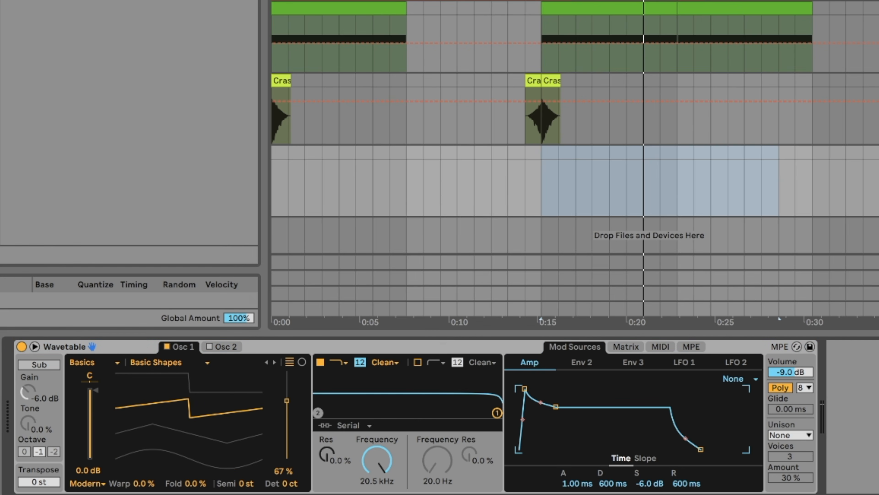
{"action": "left_click", "coordinate": [784, 435]}
{"action": "left_click", "coordinate": [804, 372]}
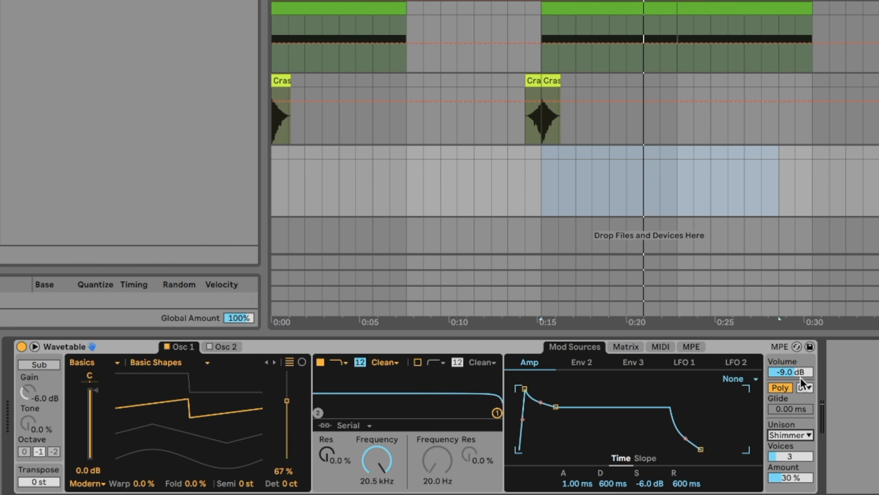
{"action": "left_click_drag", "start_coordinate": [803, 477], "coordinate": [803, 457]}
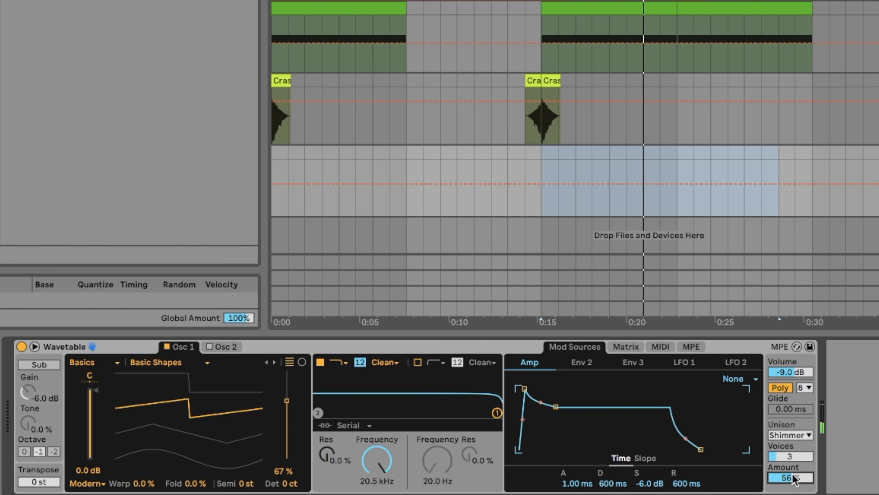
{"action": "left_click", "coordinate": [790, 435]}
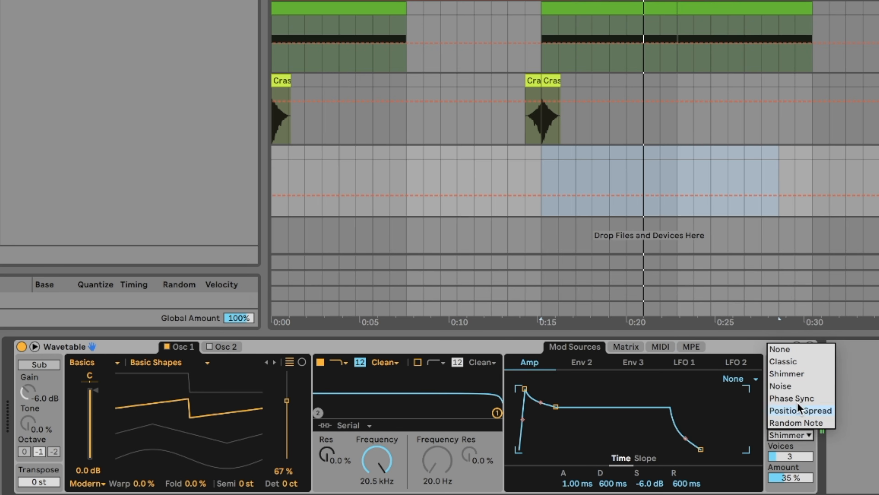
{"action": "left_click", "coordinate": [798, 362]}
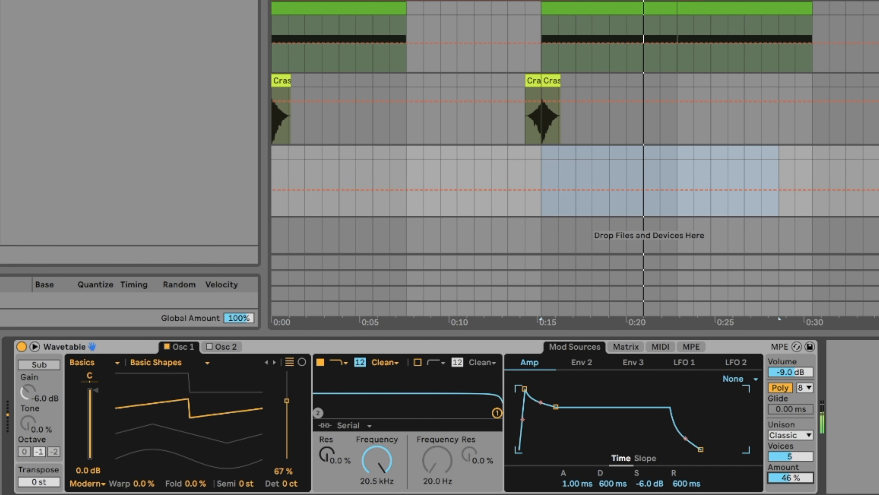
Audition from the reversed crash, enlarge the new SAW track, and create an empty MIDI clip from bar 9 to bar 17.
{"action": "left_click", "coordinate": [533, 131]}
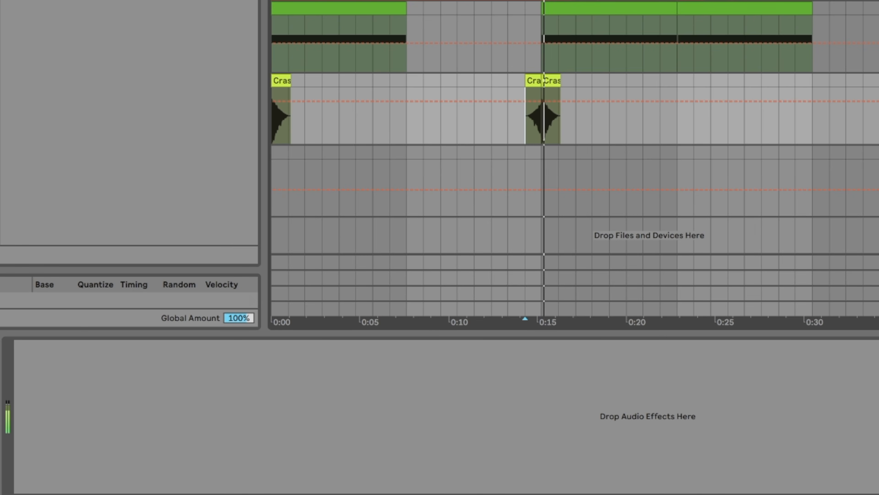
{"action": "left_click", "coordinate": [877, 152]}
{"action": "left_click_drag", "start_coordinate": [877, 216], "coordinate": [877, 230]}
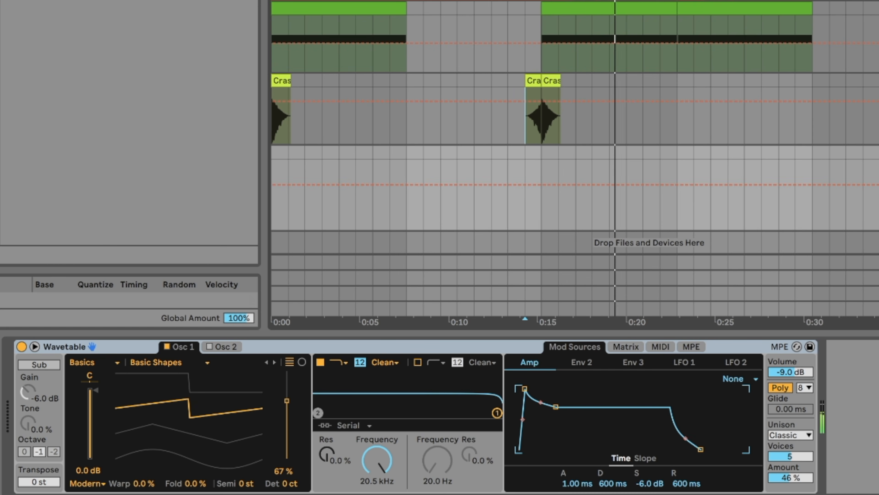
{"action": "mouse_move", "coordinate": [542, 156]}
{"action": "left_mouse_down"}
{"action": "mouse_move", "coordinate": [807, 159]}
{"action": "mouse_move", "coordinate": [545, 156]}
{"action": "left_mouse_up"}
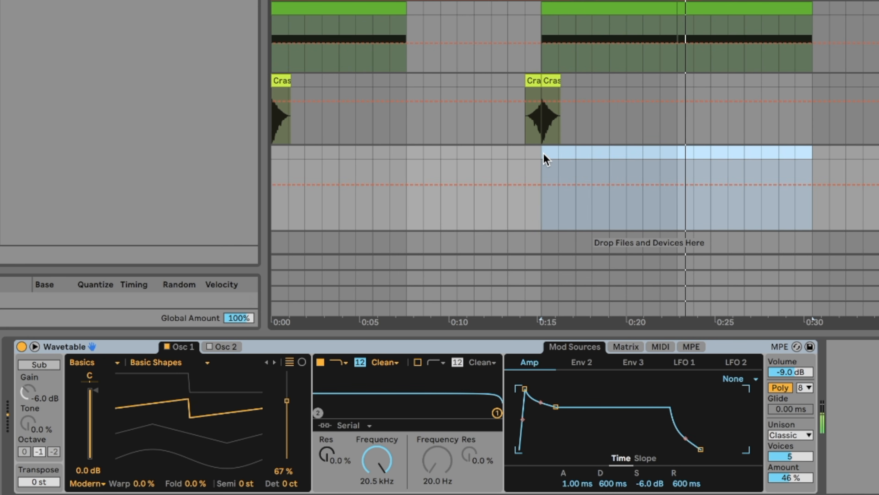
{"action": "key", "text": "ctrl+shift+m"}
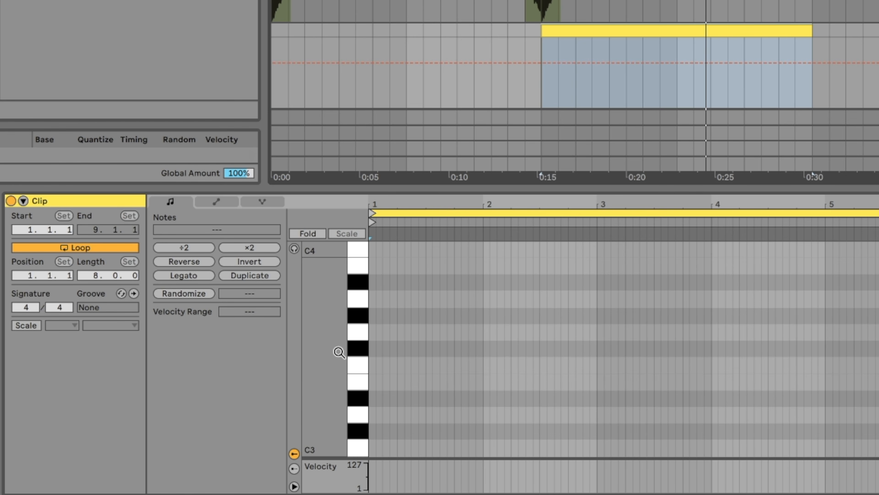
Draw a single sustained D2 note across the full length of the new SAW clip.
{"action": "left_click_drag", "start_coordinate": [339, 352], "coordinate": [327, 337]}
{"action": "scroll", "coordinate": [410, 339], "scroll_direction": "down", "scroll_amount": 10}
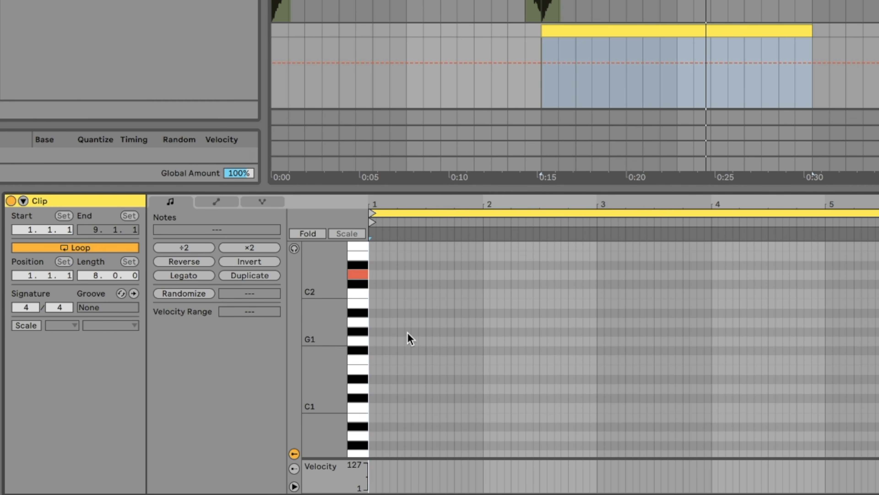
{"action": "double_click", "coordinate": [373, 275]}
{"action": "left_click_drag", "start_coordinate": [375, 274], "coordinate": [878, 298]}
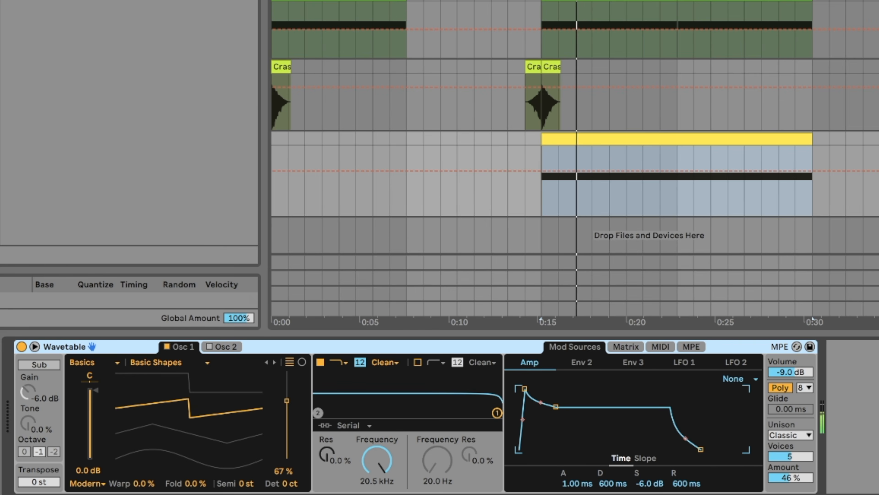
Copy the BASS track's sidechain Compressor onto the new SAW track and lower that track's volume to -12.1 dB.
{"action": "scroll", "coordinate": [575, 156], "scroll_direction": "up", "scroll_amount": 8}
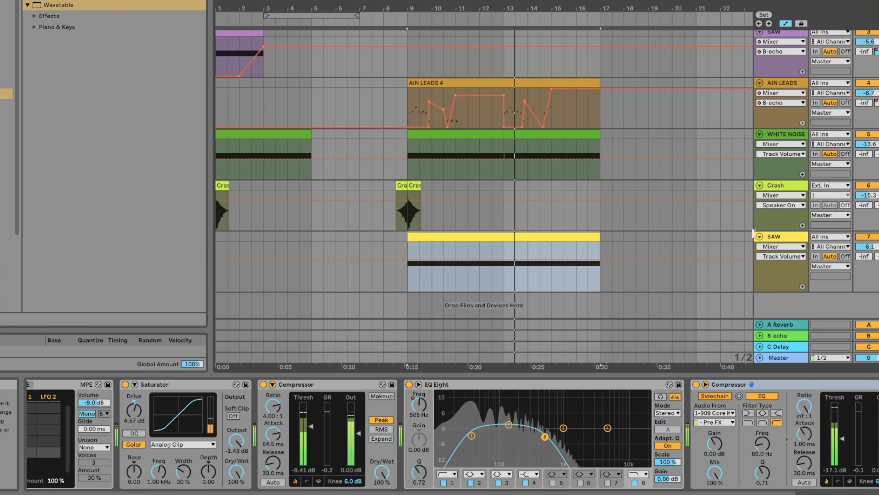
{"action": "left_click", "coordinate": [754, 234]}
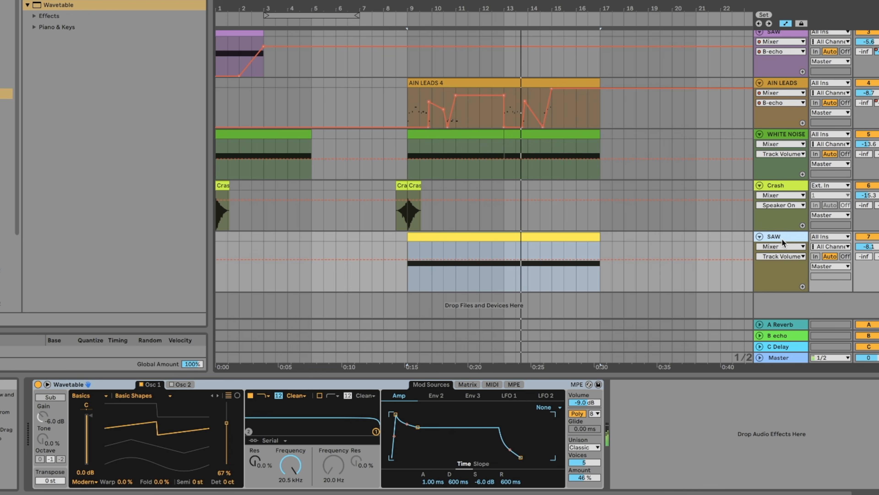
{"action": "key", "text": "ctrl+v"}
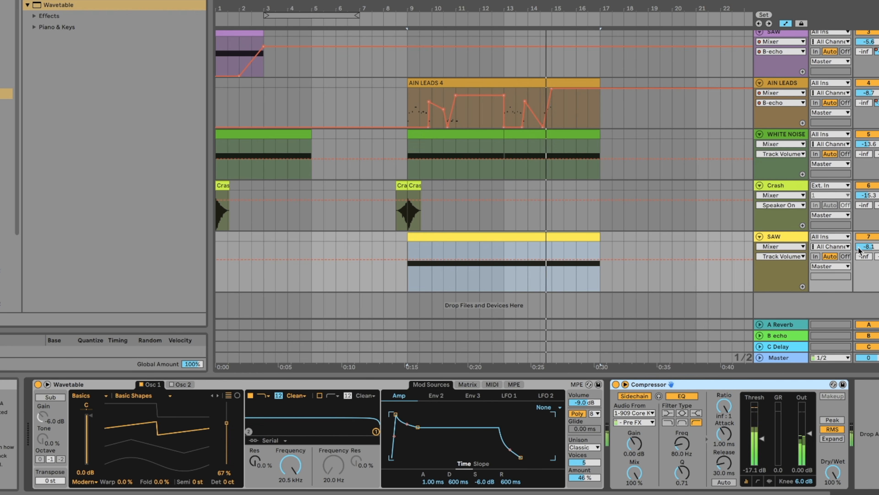
{"action": "left_click_drag", "start_coordinate": [867, 246], "coordinate": [868, 258]}
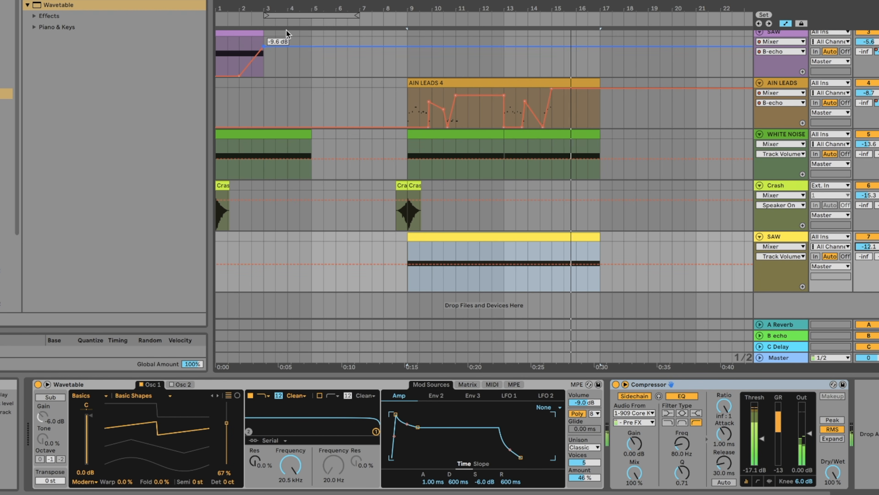
Add an Auto Filter after the Compressor on the new SAW track and set its LFO amount to 9.05.
{"action": "key", "text": "space"}
{"action": "left_click", "coordinate": [201, 1]}
{"action": "type", "text": "eq"}
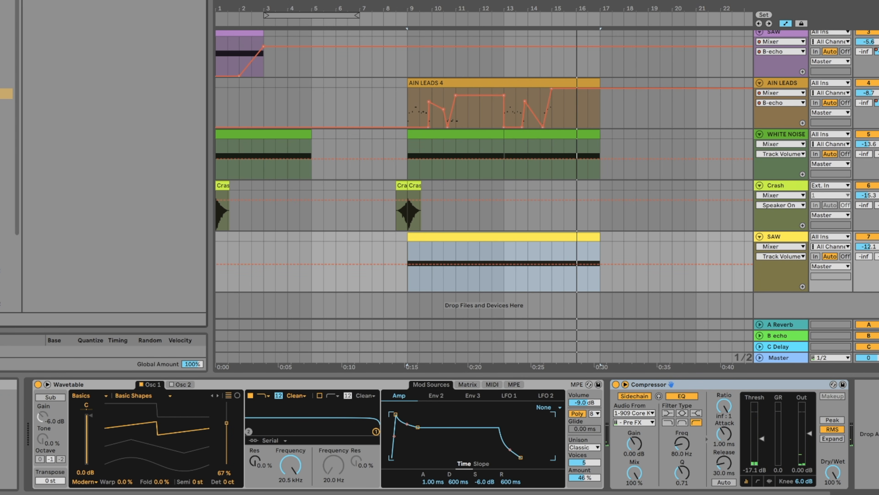
{"action": "left_click_drag", "start_coordinate": [46, 32], "coordinate": [846, 485]}
{"action": "left_click_drag", "start_coordinate": [791, 329], "coordinate": [791, 305]}
{"action": "key", "text": "space"}
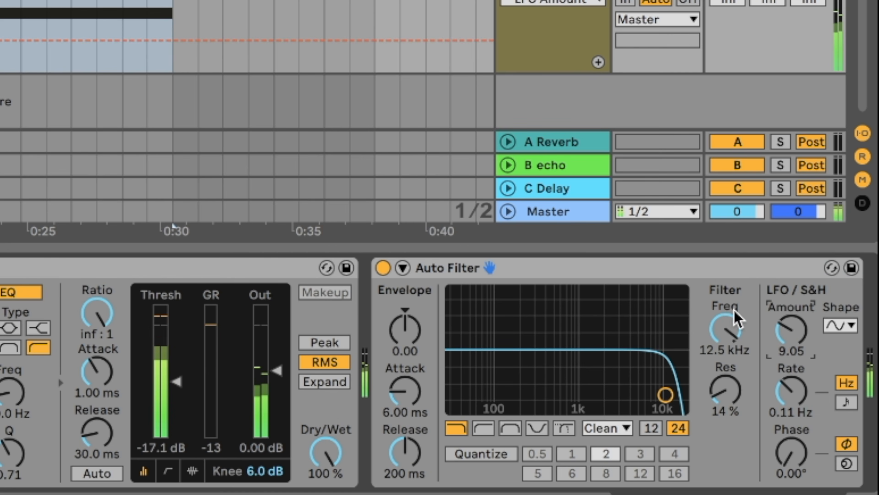
Set the Auto Filter's frequency to 3.88 kHz, reduce its LFO amount, and slow the LFO rate to 0.03 Hz.
{"action": "left_click_drag", "start_coordinate": [733, 320], "coordinate": [733, 353]}
{"action": "left_click", "coordinate": [743, 1]}
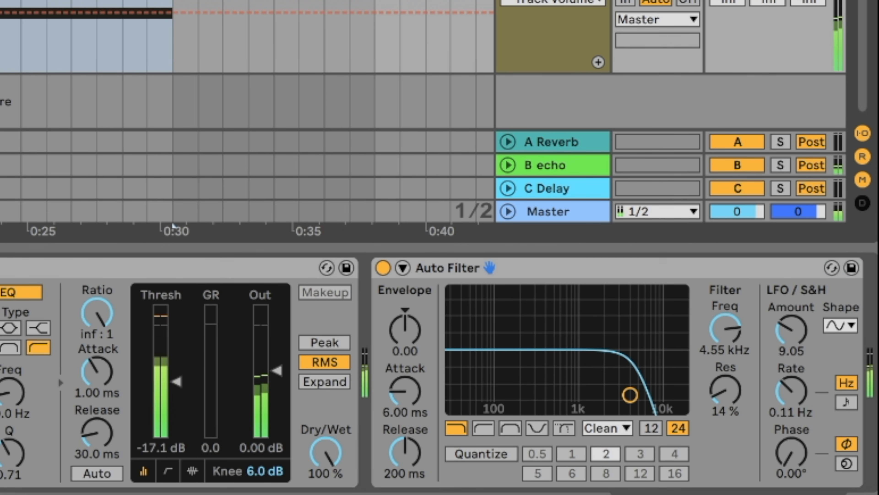
{"action": "left_click_drag", "start_coordinate": [792, 329], "coordinate": [792, 336]}
{"action": "left_click_drag", "start_coordinate": [791, 391], "coordinate": [792, 415]}
{"action": "mouse_move", "coordinate": [728, 338]}
{"action": "left_mouse_down"}
{"action": "mouse_move", "coordinate": [728, 353]}
{"action": "mouse_move", "coordinate": [728, 343]}
{"action": "left_mouse_up"}
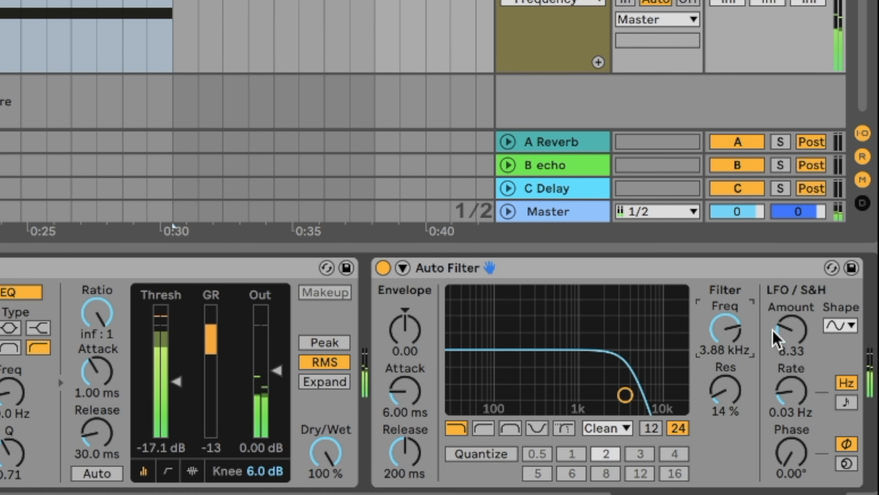
Insert an EQ Eight with a low cut at 435 Hz before the SAW track's Auto Filter, and set the filter's LFO amount to 8.10.
{"action": "left_click_drag", "start_coordinate": [791, 329], "coordinate": [791, 327]}
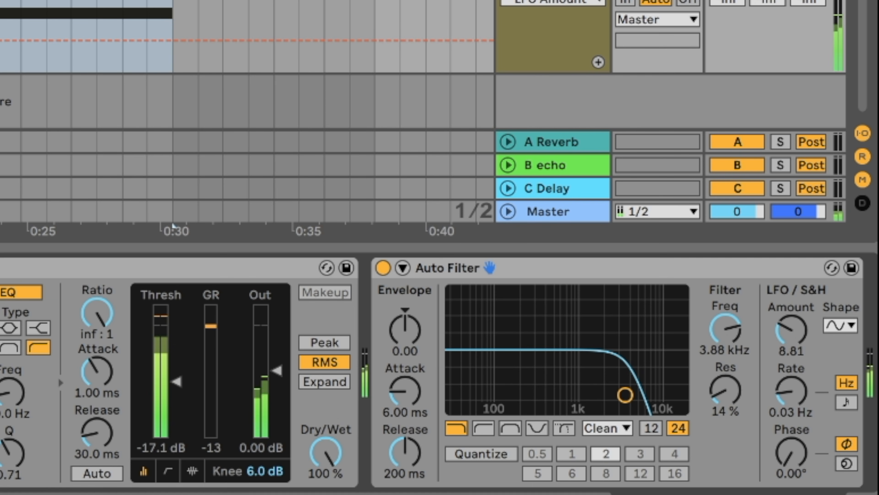
{"action": "left_click_drag", "start_coordinate": [0, 329], "coordinate": [346, 357]}
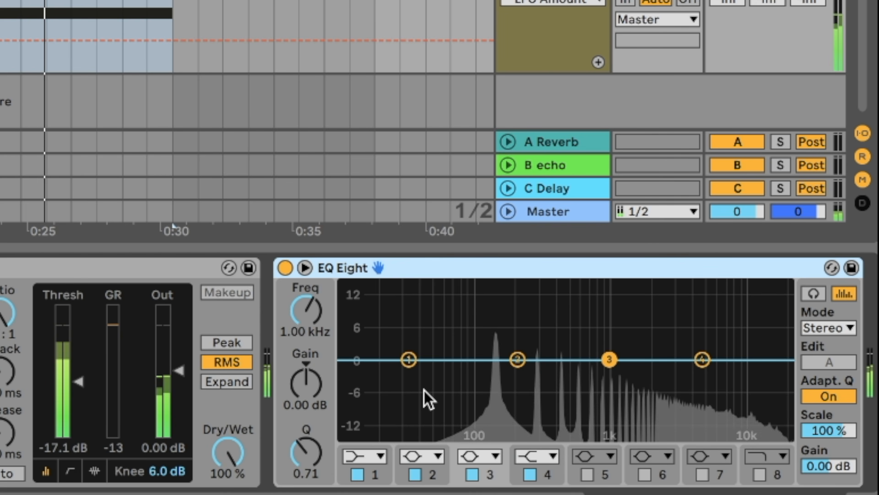
{"action": "left_click", "coordinate": [426, 466]}
{"action": "left_click", "coordinate": [412, 311]}
{"action": "left_click_drag", "start_coordinate": [520, 373], "coordinate": [561, 387]}
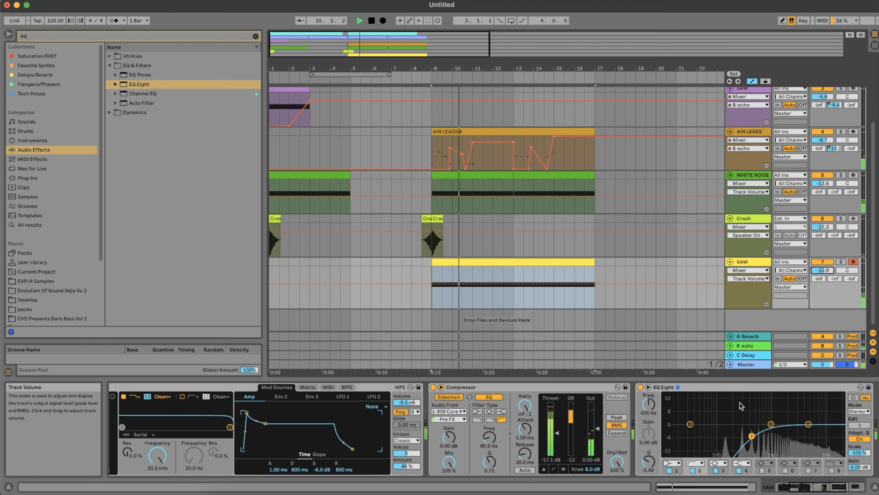
{"action": "scroll", "coordinate": [757, 408], "scroll_direction": "right", "scroll_amount": 6}
{"action": "left_click_drag", "start_coordinate": [825, 412], "coordinate": [825, 408]}
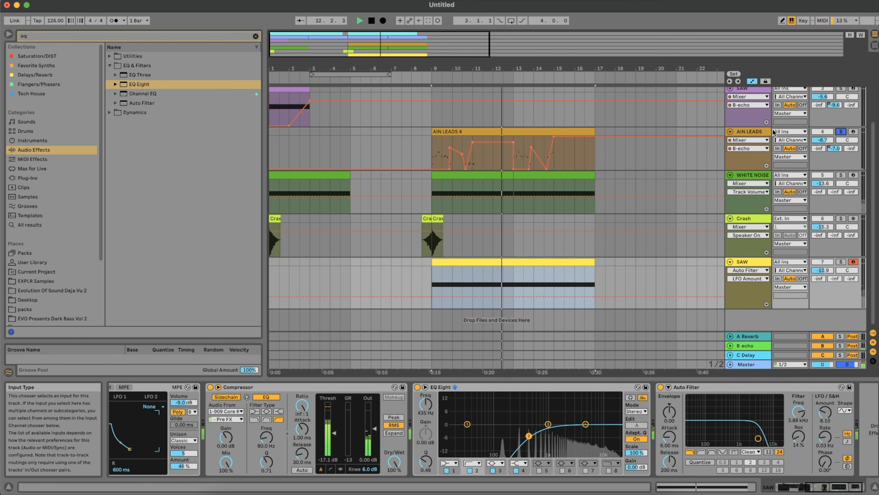
Add a Saturator between the Overdrive and EQ Eight on the AIN LEADS track and lower that track's volume to -11.6 dB.
{"action": "left_click", "coordinate": [758, 168]}
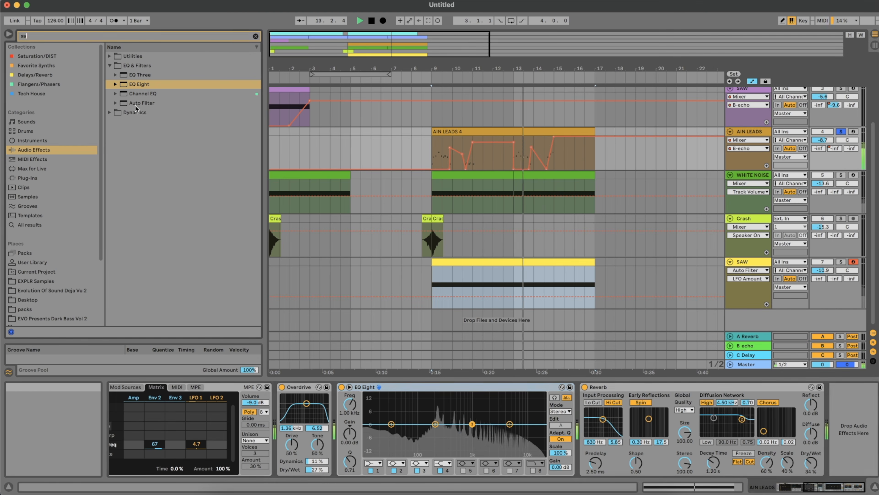
{"action": "key", "text": "super+f"}
{"action": "type", "text": "sat"}
{"action": "left_click_drag", "start_coordinate": [353, 372], "coordinate": [348, 409]}
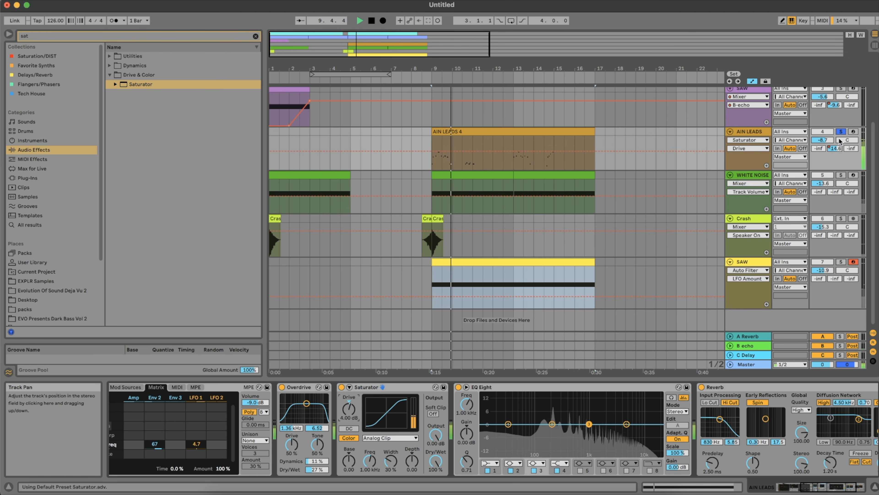
{"action": "key", "text": "Tab"}
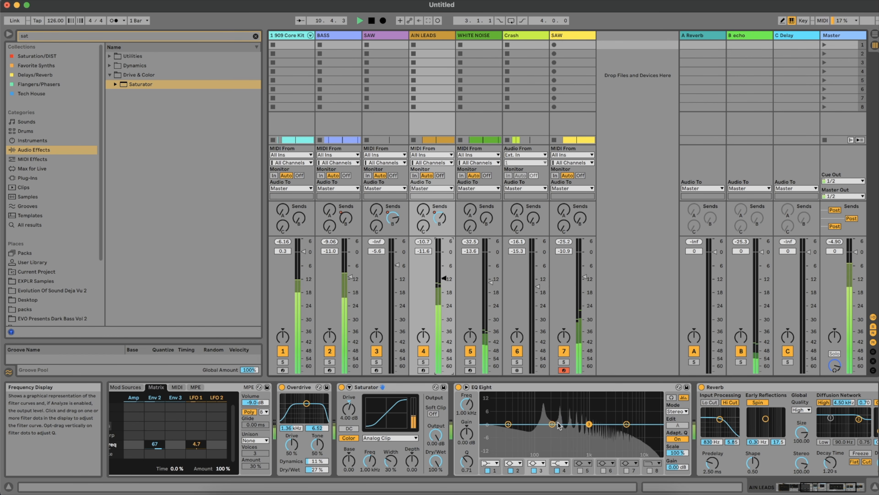
Shape the AIN LEADS EQ Eight with a low cut on band 2, a 3.84 dB boost on band 3, and a high cut at 12.4 kHz.
{"action": "left_click", "coordinate": [520, 463]}
{"action": "left_click", "coordinate": [520, 463]}
{"action": "left_click", "coordinate": [514, 414]}
{"action": "key", "text": "space"}
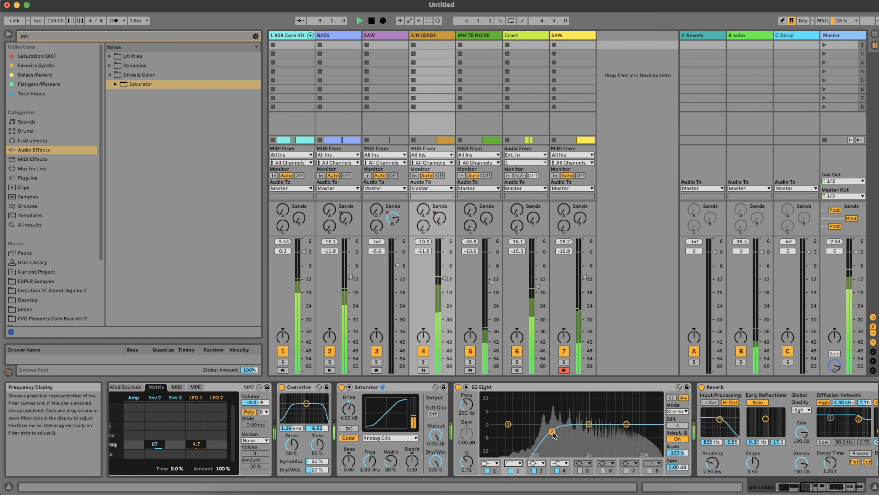
{"action": "left_click_drag", "start_coordinate": [548, 437], "coordinate": [618, 417]}
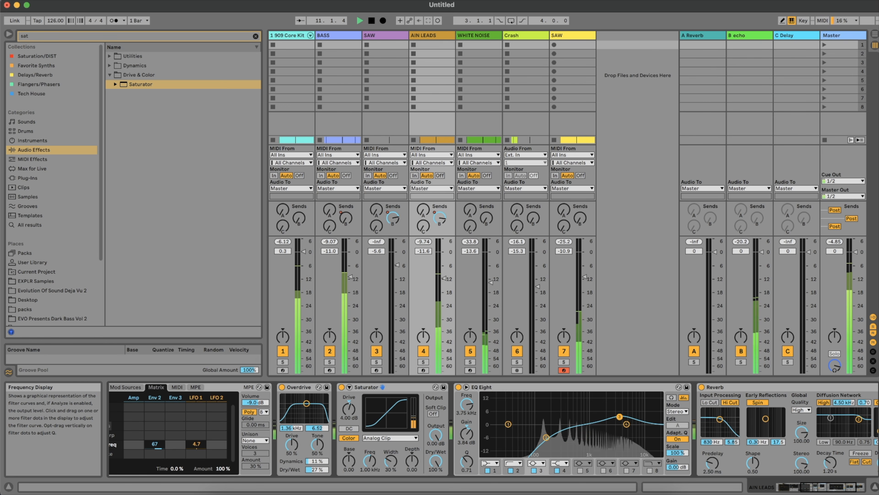
{"action": "left_click", "coordinate": [650, 470]}
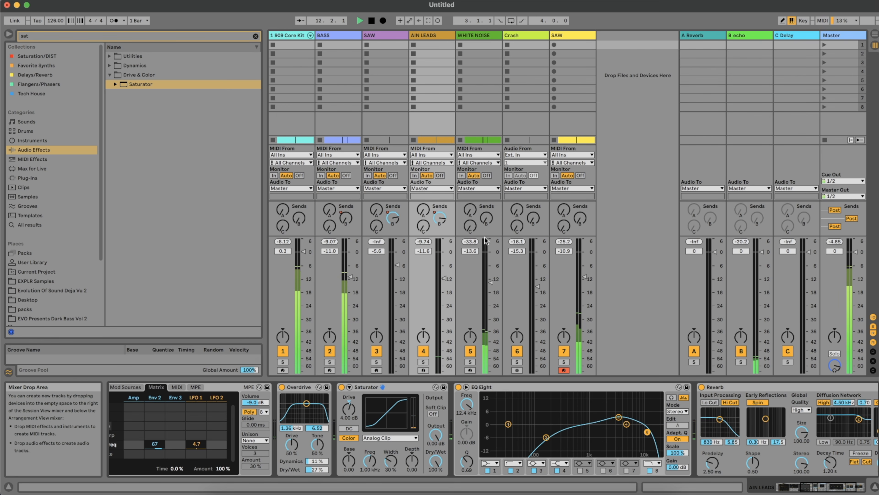
{"action": "key", "text": "Tab"}
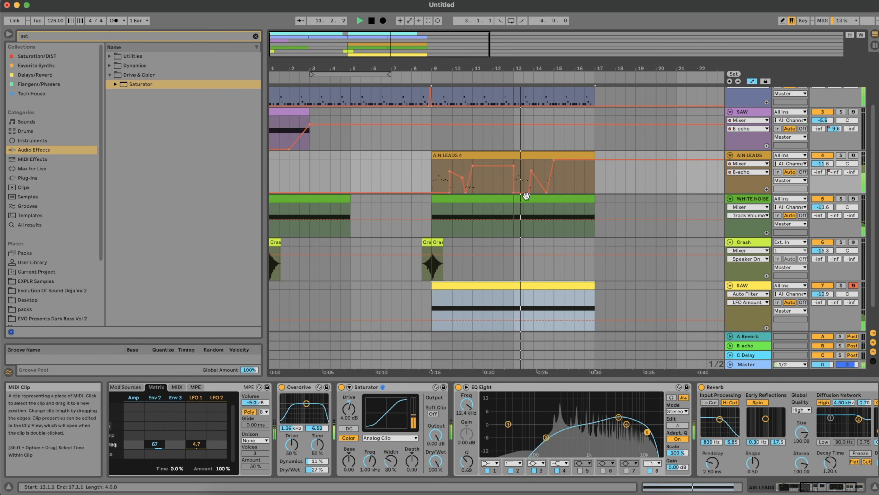
{"action": "left_click_drag", "start_coordinate": [521, 69], "coordinate": [430, 161]}
{"action": "left_click", "coordinate": [431, 155]}
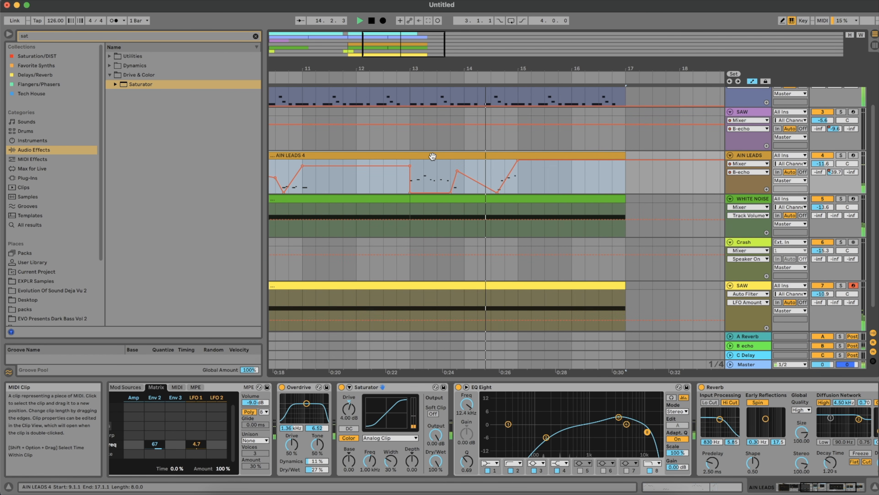
{"action": "double_click", "coordinate": [506, 156]}
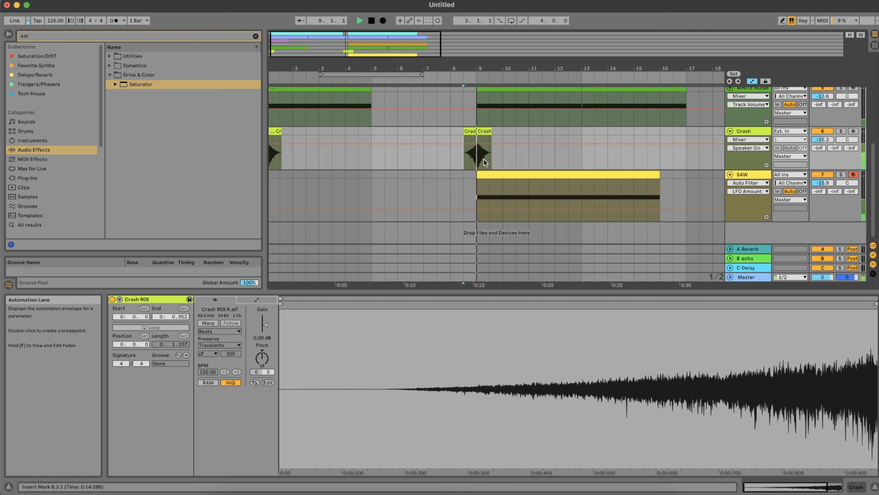
Copy the BASS track's sidechain Compressor to the end of the WHITE NOISE device chain and set its threshold to -10.5 dB.
{"action": "scroll", "coordinate": [484, 161], "scroll_direction": "up", "scroll_amount": 5}
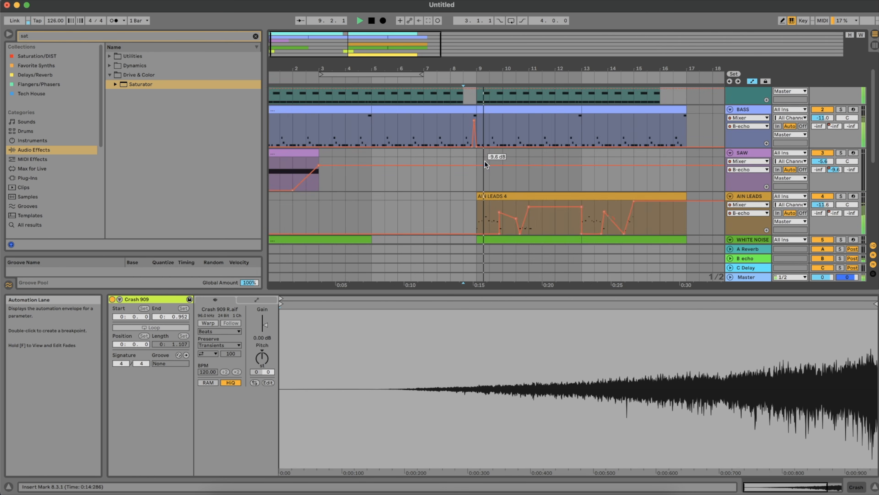
{"action": "scroll", "coordinate": [646, 161], "scroll_direction": "down", "scroll_amount": 3}
{"action": "left_click", "coordinate": [765, 149]}
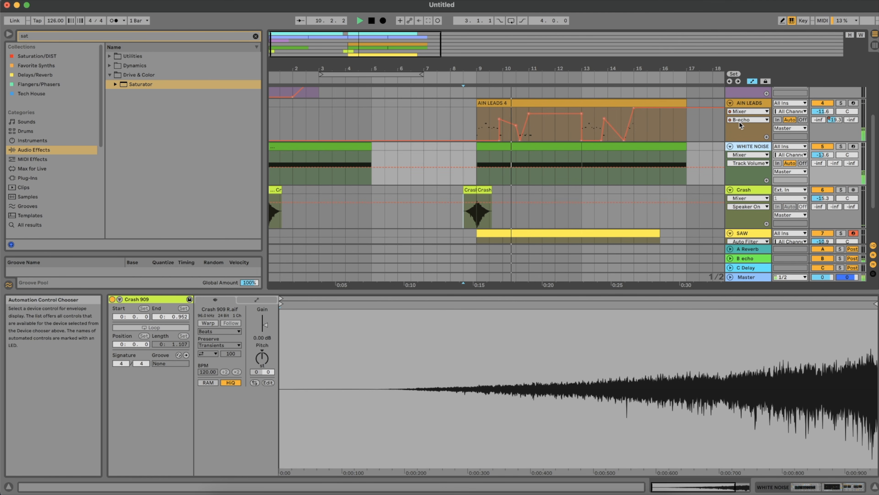
{"action": "scroll", "coordinate": [743, 125], "scroll_direction": "up", "scroll_amount": 5}
{"action": "left_click", "coordinate": [751, 139]}
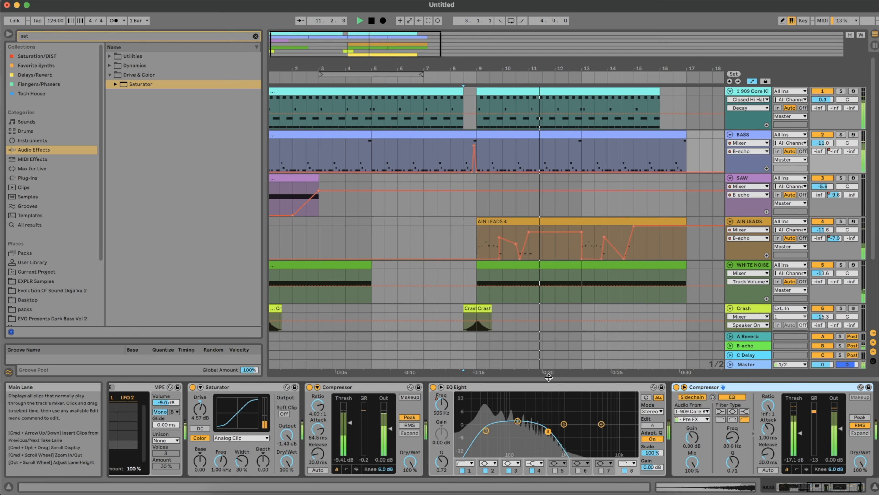
{"action": "scroll", "coordinate": [757, 247], "scroll_direction": "down", "scroll_amount": 3}
{"action": "left_click", "coordinate": [757, 247]}
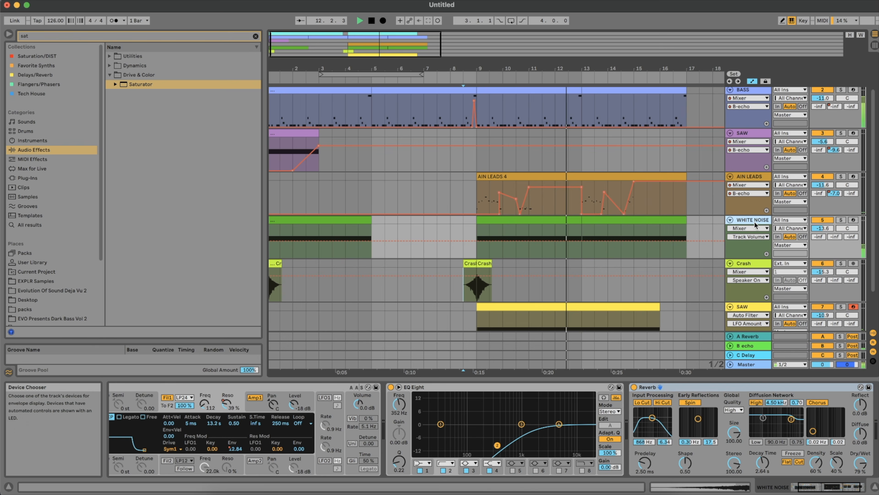
{"action": "left_click", "coordinate": [860, 410]}
{"action": "key", "text": "super+v"}
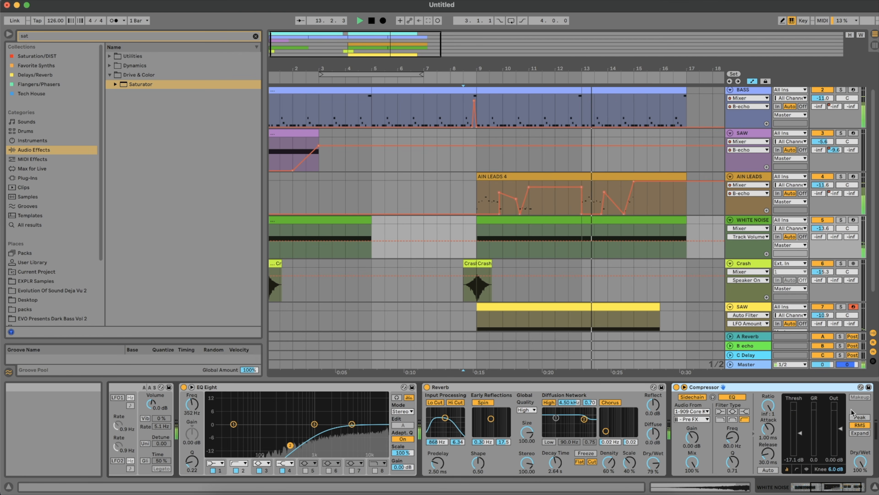
{"action": "left_click_drag", "start_coordinate": [802, 430], "coordinate": [802, 423]}
{"action": "scroll", "coordinate": [751, 223], "scroll_direction": "up", "scroll_amount": 3}
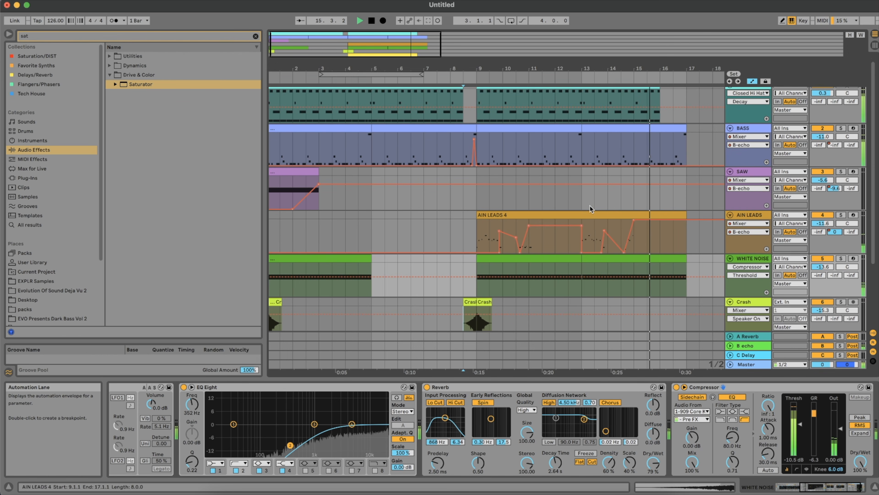
Shorten the last WHITE NOISE clip so it ends at bar 16, and stop playback.
{"action": "left_click", "coordinate": [752, 223]}
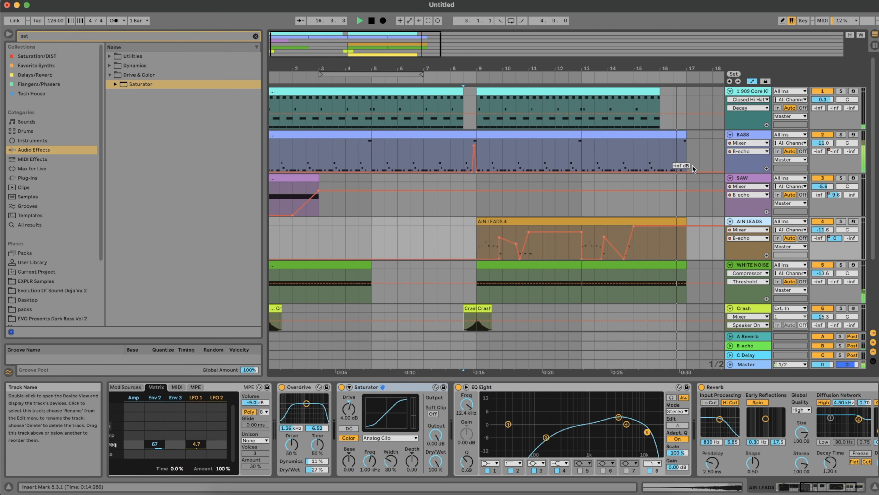
{"action": "scroll", "coordinate": [680, 223], "scroll_direction": "down", "scroll_amount": 2}
{"action": "left_click_drag", "start_coordinate": [685, 225], "coordinate": [660, 226]}
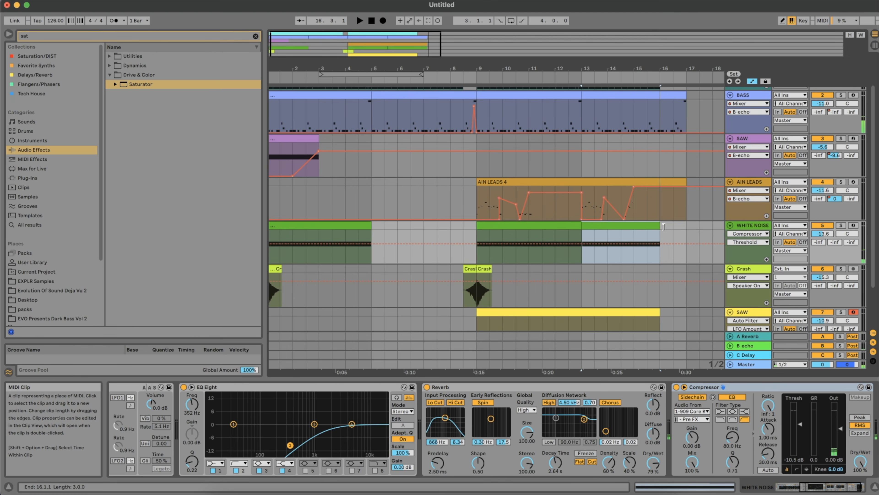
{"action": "left_click", "coordinate": [647, 209]}
{"action": "key", "text": "space"}
Insert a new MIDI track below the 909 Core Kit track and name it 808.
{"action": "scroll", "coordinate": [647, 209], "scroll_direction": "up", "scroll_amount": 2}
{"action": "left_click", "coordinate": [752, 91]}
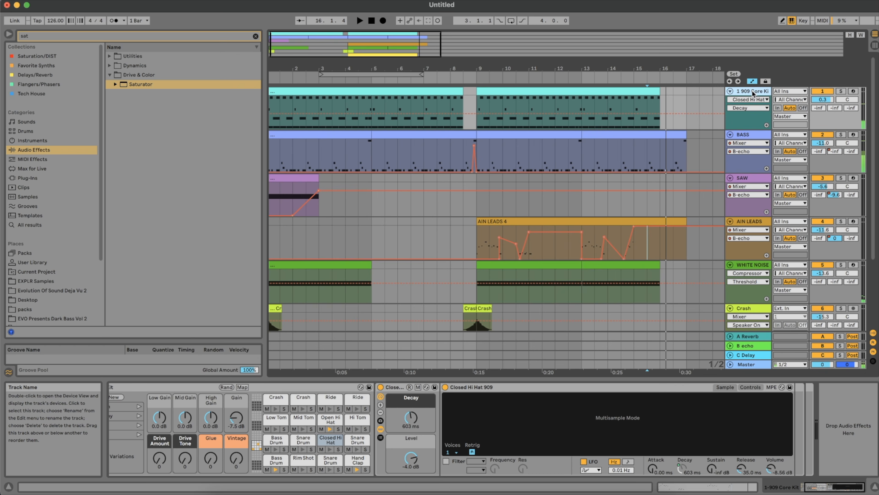
{"action": "key", "text": "super+shift+t"}
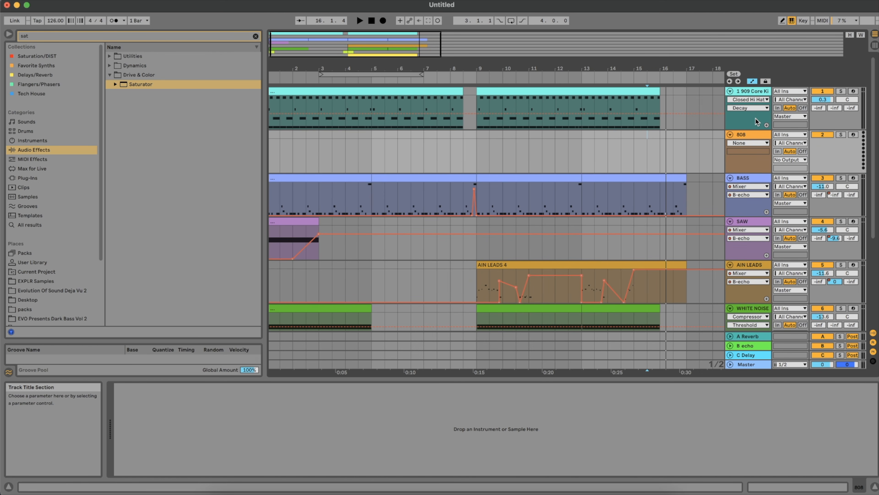
Search the drum library for 808 and load 808 Core Kit.adg onto the new 808 track.
{"action": "left_click", "coordinate": [19, 132]}
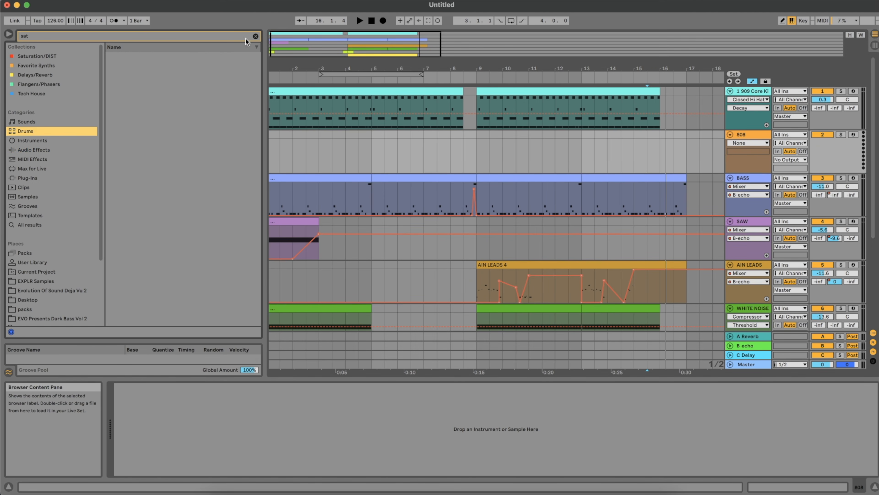
{"action": "left_click", "coordinate": [255, 36]}
{"action": "type", "text": "808"}
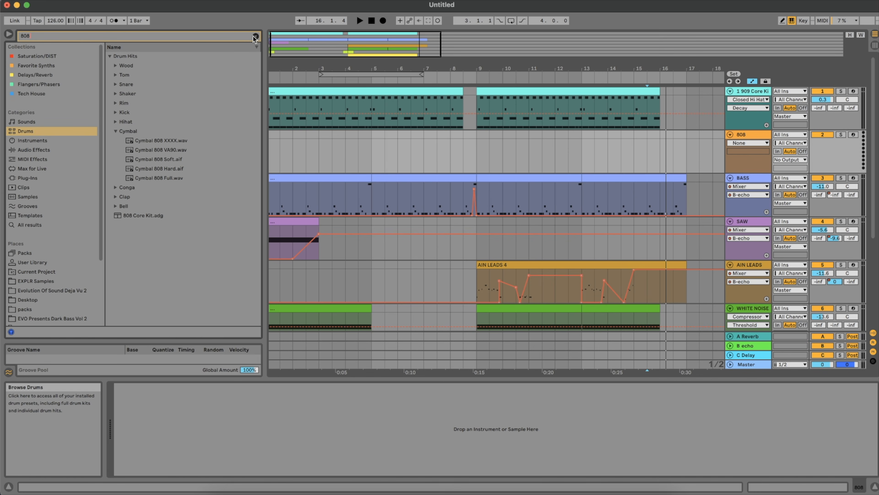
{"action": "left_click", "coordinate": [113, 130]}
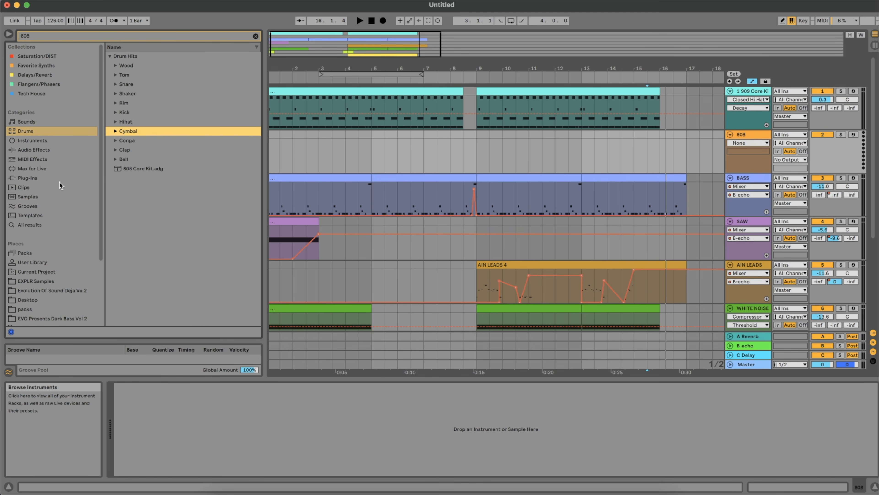
{"action": "scroll", "coordinate": [274, 213], "scroll_direction": "left", "scroll_amount": 1}
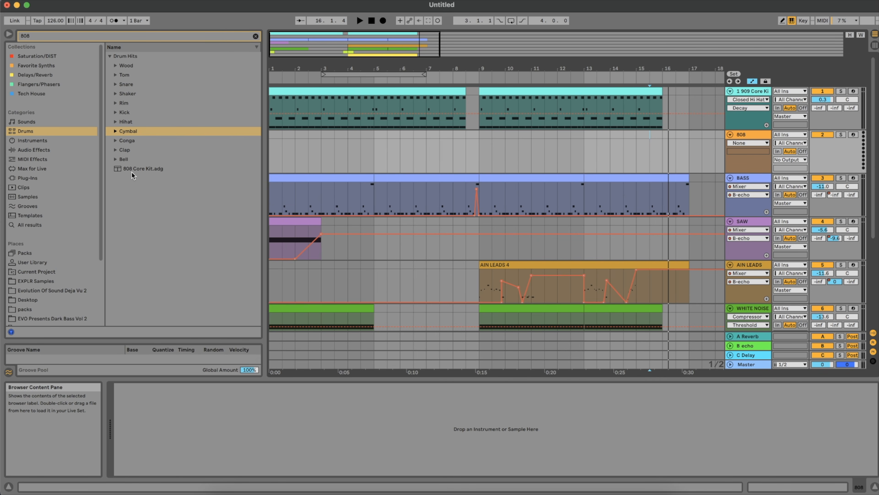
{"action": "left_click_drag", "start_coordinate": [132, 172], "coordinate": [742, 153]}
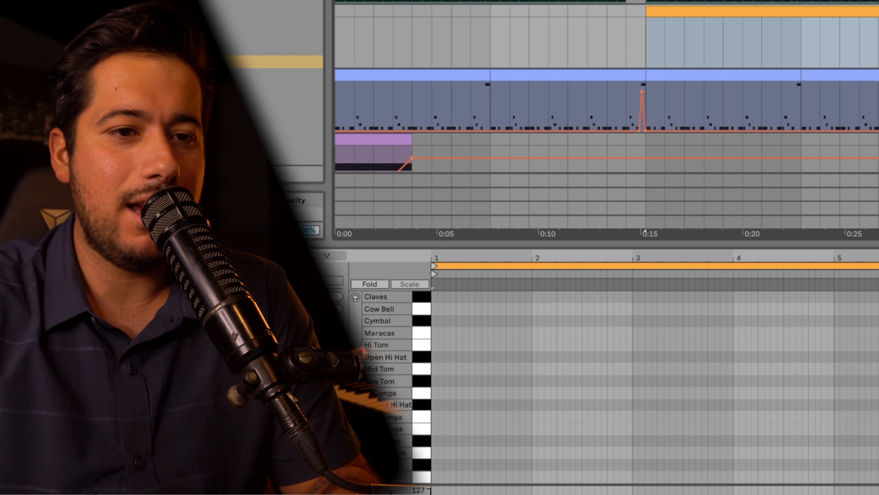
Draw three consecutive sixteenth-note Maracas hits at the start of the 808 clip beginning at bar 9.
{"action": "left_click_drag", "start_coordinate": [423, 348], "coordinate": [437, 348]}
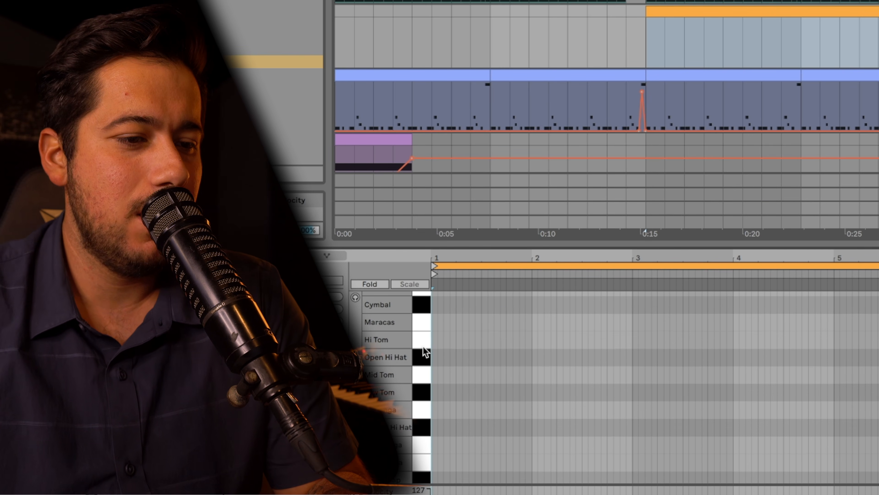
{"action": "scroll", "coordinate": [423, 346], "scroll_direction": "up", "scroll_amount": 1}
{"action": "double_click", "coordinate": [435, 330]}
{"action": "double_click", "coordinate": [441, 331]}
{"action": "double_click", "coordinate": [447, 334]}
{"action": "key", "text": "space"}
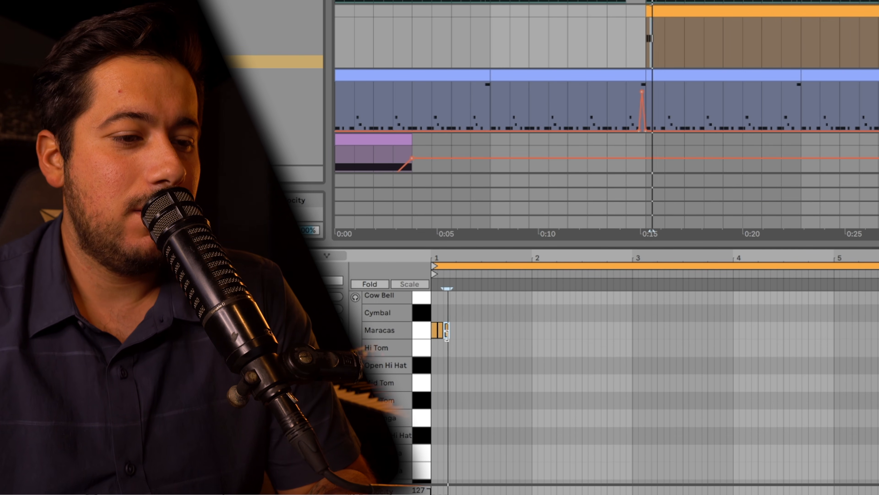
Duplicate the Maracas hits until sixteenth notes fill the first bar of the 808 clip.
{"action": "key", "text": "super+d"}
{"action": "key", "text": "super+d"}
{"action": "key", "text": "super+d"}
{"action": "key", "text": "super+d"}
{"action": "key", "text": "super+d"}
{"action": "key", "text": "super+d"}
{"action": "key", "text": "space"}
{"action": "left_click_drag", "start_coordinate": [458, 258], "coordinate": [474, 271]}
{"action": "left_click_drag", "start_coordinate": [469, 348], "coordinate": [422, 319]}
{"action": "key", "text": "super+d"}
{"action": "key", "text": "super+d"}
{"action": "key", "text": "super+d"}
{"action": "key", "text": "space"}
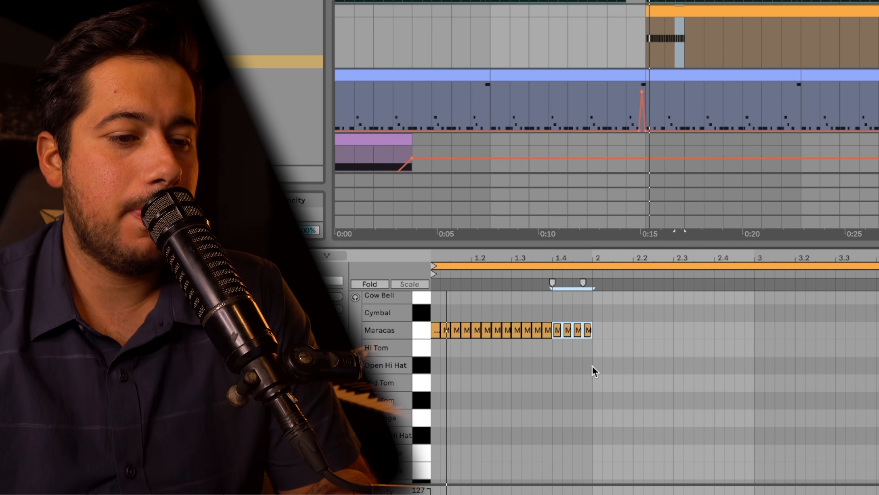
Duplicate the first bar of Maracas sixteenths across the rest of the 808 clip and play it back.
{"action": "left_click_drag", "start_coordinate": [595, 361], "coordinate": [378, 298]}
{"action": "left_click_drag", "start_coordinate": [449, 259], "coordinate": [450, 250]}
{"action": "key", "text": "space"}
{"action": "left_click_drag", "start_coordinate": [550, 351], "coordinate": [438, 318]}
{"action": "key", "text": "super+d"}
{"action": "key", "text": "super+d"}
{"action": "key", "text": "super+d"}
{"action": "key", "text": "super+d"}
{"action": "key", "text": "super+d"}
{"action": "key", "text": "super+d"}
{"action": "key", "text": "space"}
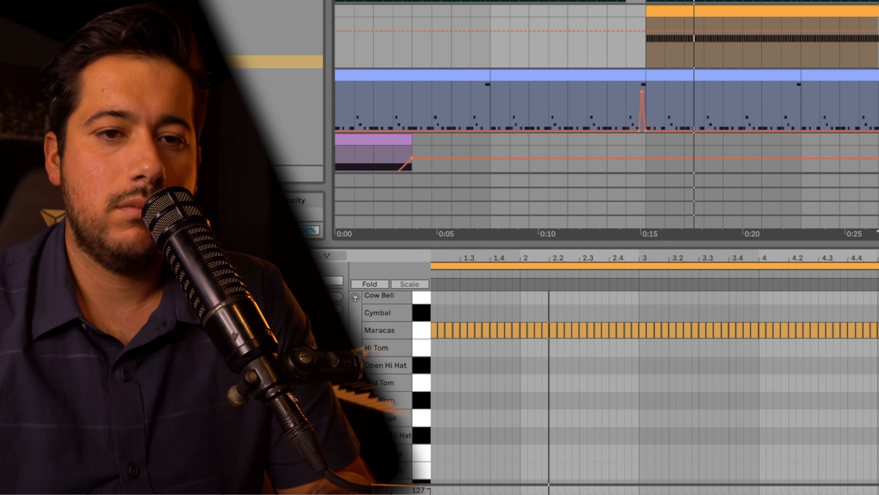
Vary the velocities of the first four Maracas sixteenths in the 808 clip, accenting the third hit.
{"action": "key", "text": "shift+Tab"}
{"action": "key", "text": "space"}
{"action": "double_click", "coordinate": [723, 10]}
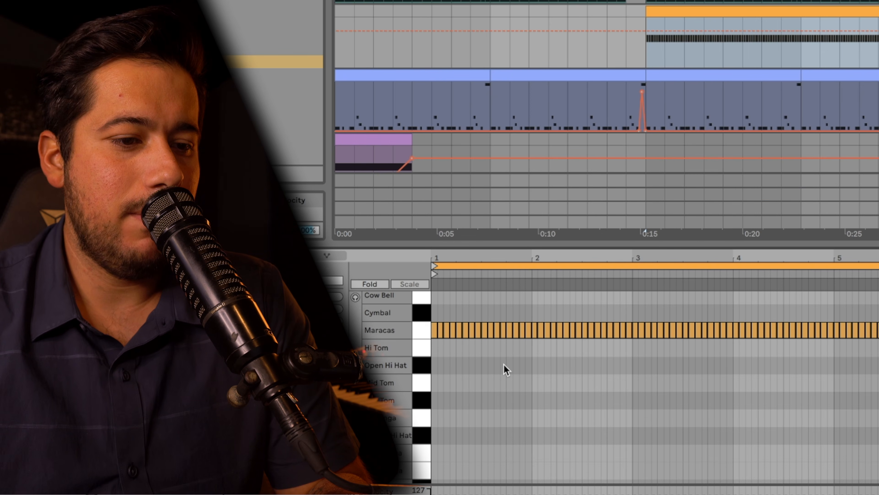
{"action": "left_click_drag", "start_coordinate": [444, 259], "coordinate": [514, 369]}
{"action": "scroll", "coordinate": [516, 374], "scroll_direction": "down", "scroll_amount": 3}
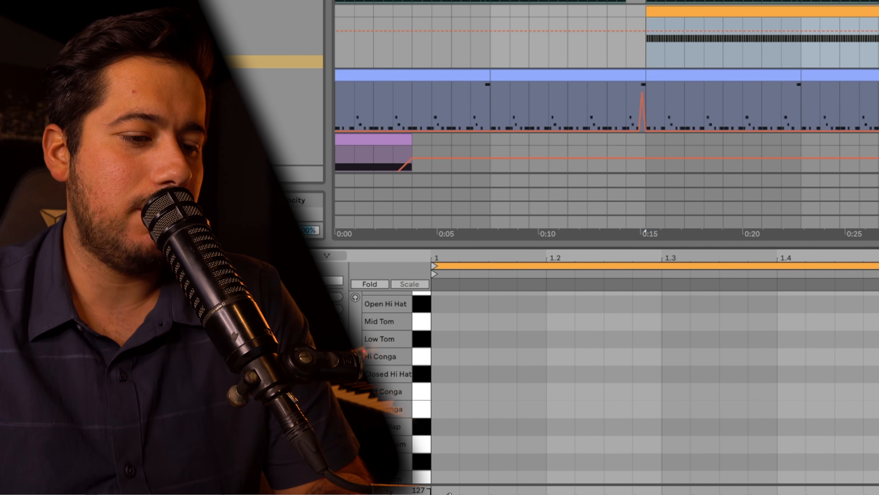
{"action": "scroll", "coordinate": [460, 434], "scroll_direction": "up", "scroll_amount": 4}
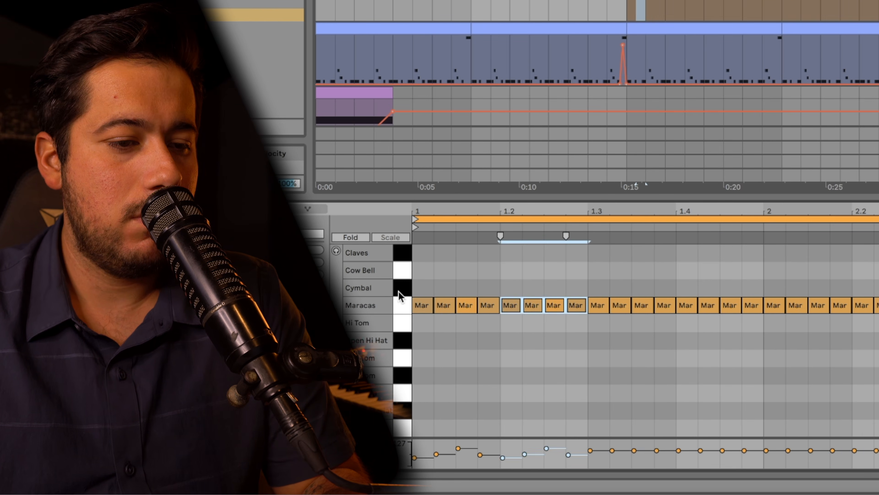
Duplicate the accented beat of Maracas hits through the end of the clip's first bar during playback.
{"action": "key", "text": "space"}
{"action": "key", "text": "super+d"}
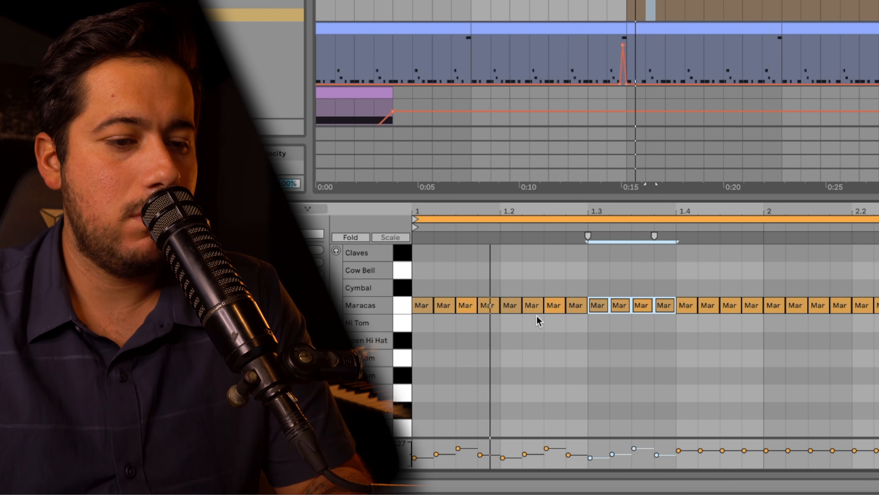
{"action": "key", "text": "super+d"}
Select the first bar of accented Maracas hits and duplicate it repeatedly across the rest of the 808 clip.
{"action": "left_click_drag", "start_coordinate": [748, 335], "coordinate": [413, 302]}
{"action": "key", "text": "super+d"}
{"action": "key", "text": "super+d"}
{"action": "key", "text": "super+d"}
{"action": "key", "text": "super+d"}
{"action": "key", "text": "super+d"}
{"action": "key", "text": "super+d"}
{"action": "key", "text": "super+d"}
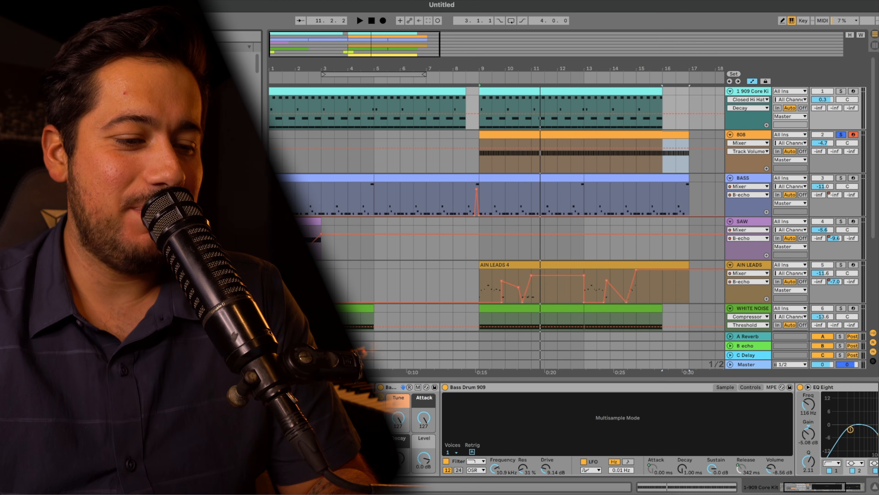
Copy the Saturator from the 909 kit's Open Hi Hat onto the 808 track and set its Drive to 7.43 dB.
{"action": "scroll", "coordinate": [618, 429], "scroll_direction": "right", "scroll_amount": 2}
{"action": "key", "text": "space"}
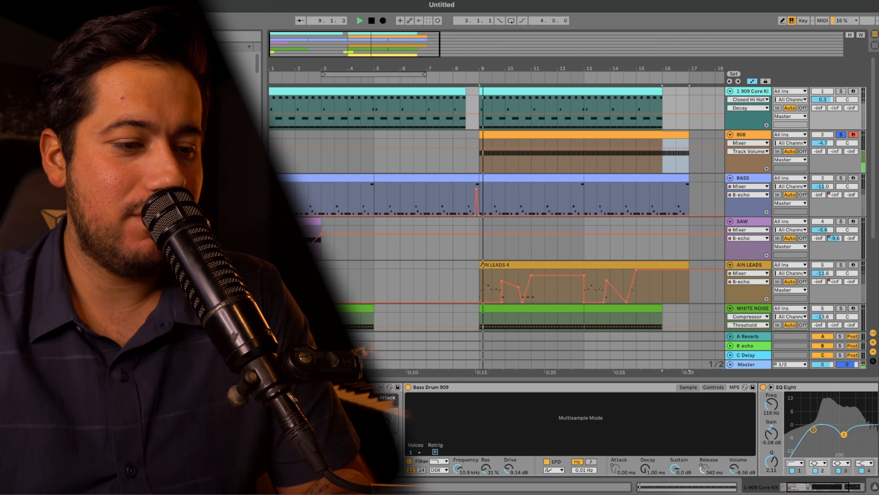
{"action": "left_click", "coordinate": [803, 390]}
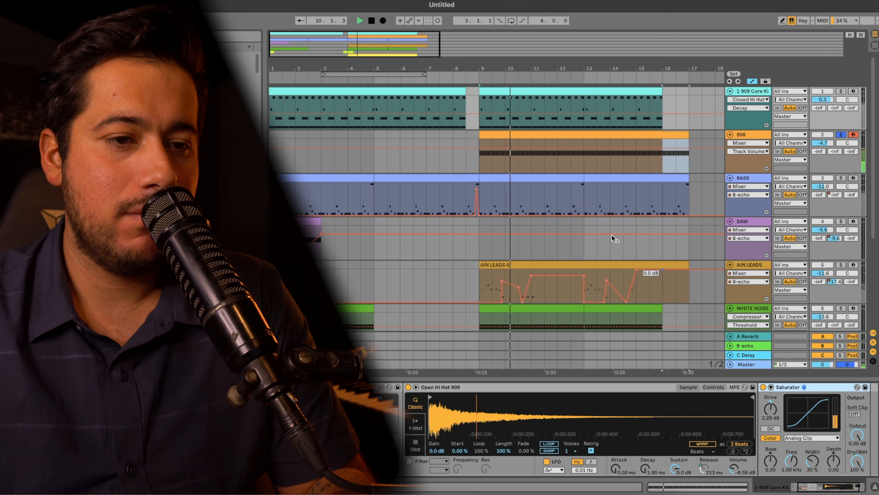
{"action": "left_click", "coordinate": [741, 135]}
{"action": "key", "text": "space"}
{"action": "left_click", "coordinate": [579, 414]}
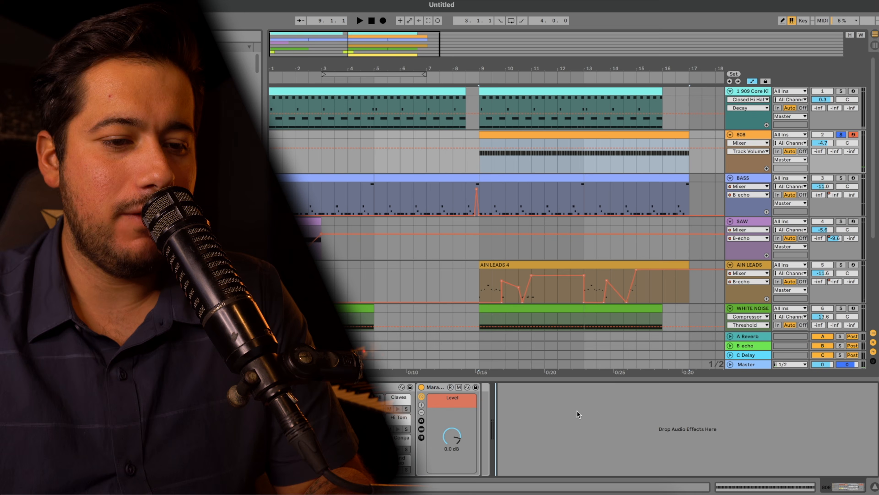
{"action": "key", "text": "super+v"}
{"action": "key", "text": "space"}
{"action": "left_click_drag", "start_coordinate": [508, 409], "coordinate": [508, 404]}
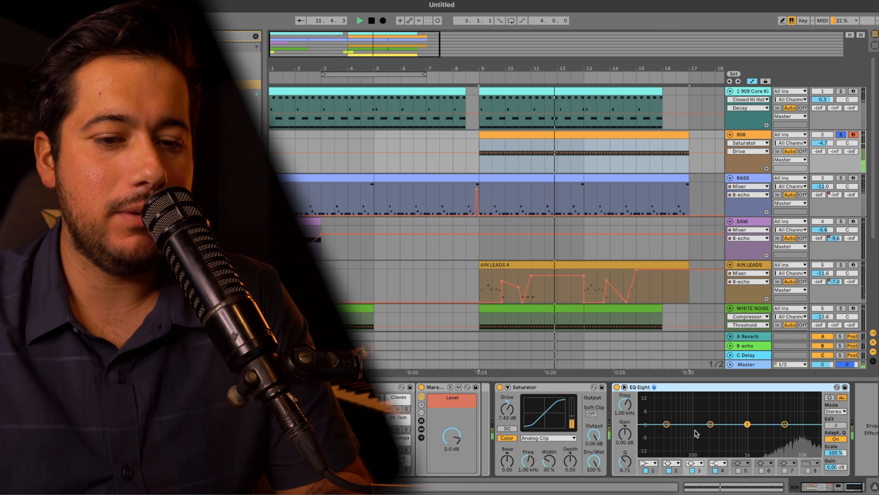
Set band 2 of the 808 track's EQ Eight to a low cut at 2.78 kHz.
{"action": "left_click", "coordinate": [678, 462]}
{"action": "left_click", "coordinate": [672, 414]}
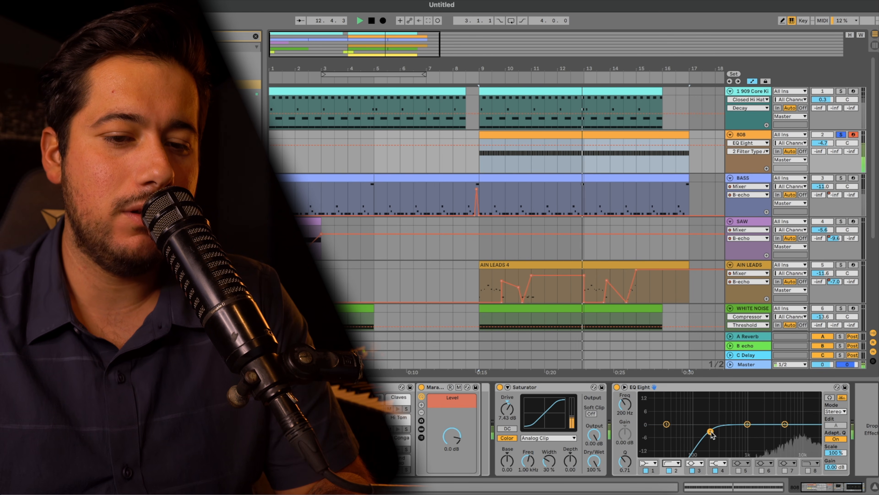
{"action": "left_click_drag", "start_coordinate": [711, 431], "coordinate": [771, 435]}
Add Auto Pan after the 808 track's EQ Eight with Amount 98.5% and Rate 2.39 Hz.
{"action": "left_click", "coordinate": [255, 37]}
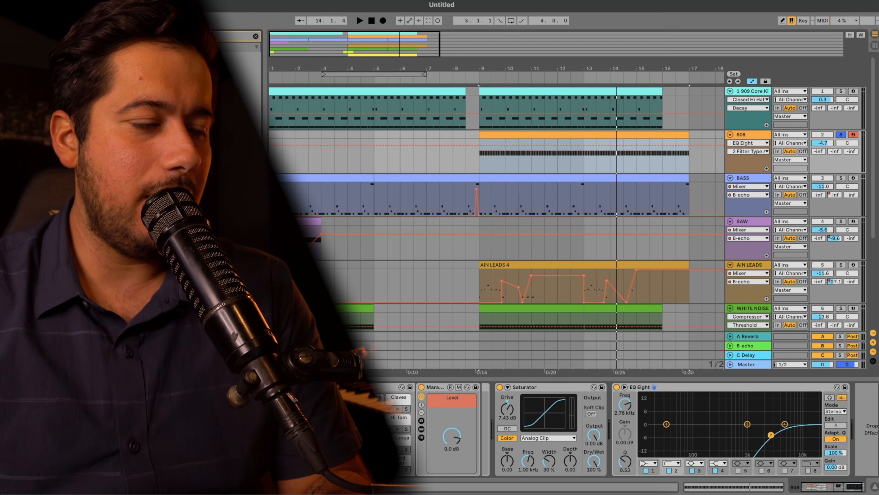
{"action": "key", "text": "Escape"}
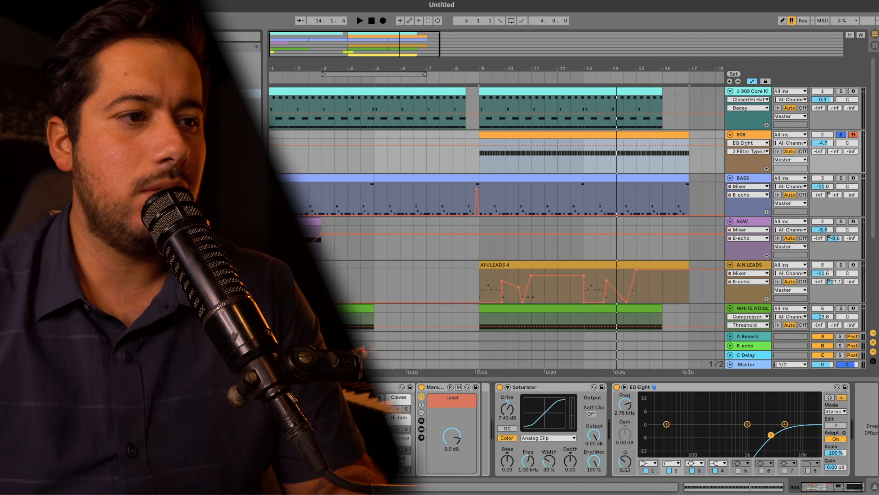
{"action": "key", "text": "super+f"}
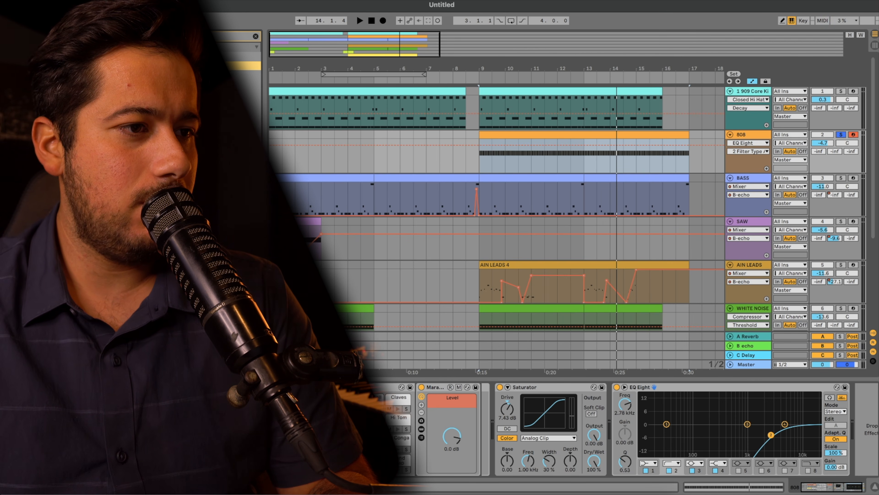
{"action": "left_click_drag", "start_coordinate": [828, 419], "coordinate": [834, 421]}
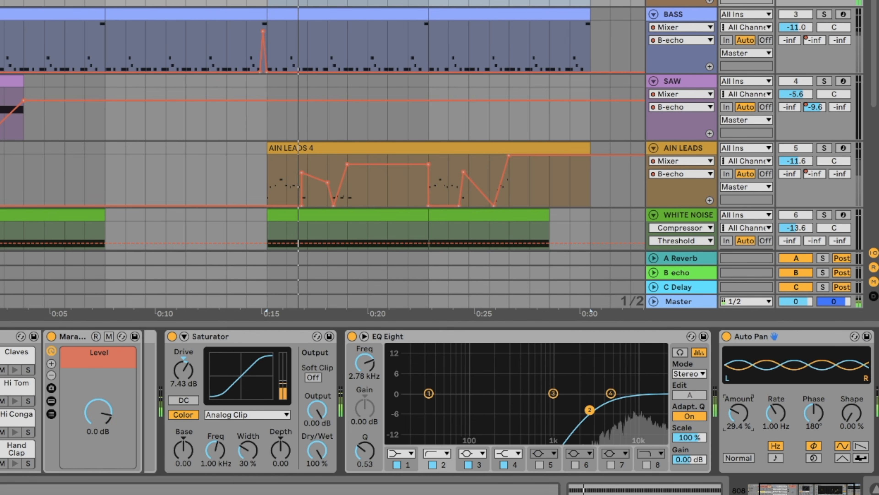
{"action": "mouse_move", "coordinate": [738, 413]}
{"action": "left_mouse_down"}
{"action": "mouse_move", "coordinate": [739, 396]}
{"action": "mouse_move", "coordinate": [776, 409]}
{"action": "mouse_move", "coordinate": [776, 395]}
{"action": "mouse_move", "coordinate": [738, 399]}
{"action": "left_mouse_up"}
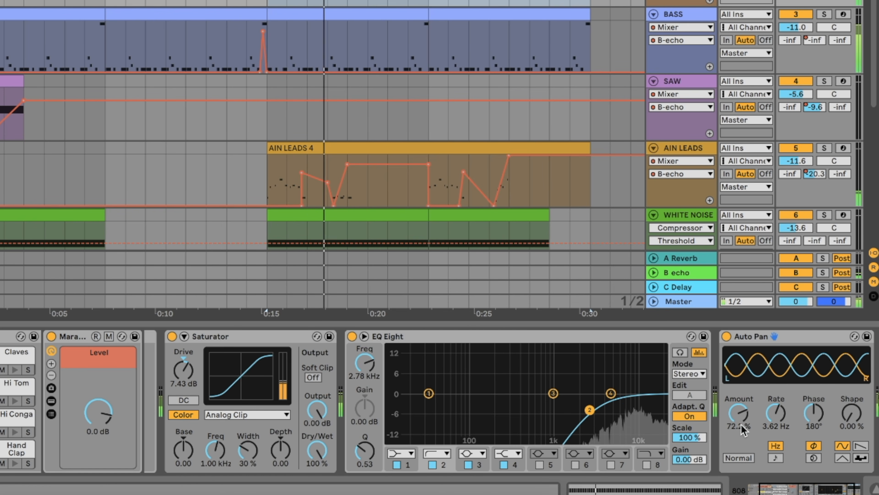
{"action": "left_click_drag", "start_coordinate": [776, 413], "coordinate": [738, 433]}
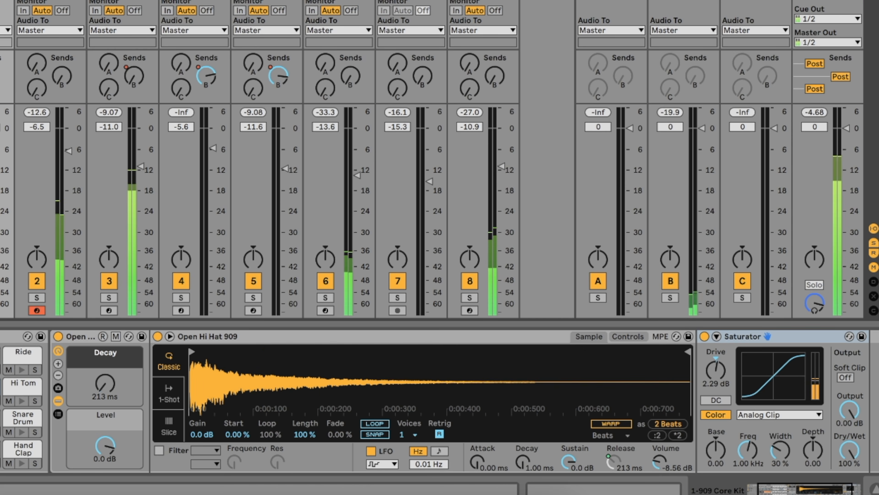
Move the boost band of the AIN LEADS track's EQ Eight to 1.56 kHz at 1.61 dB gain.
{"action": "left_click", "coordinate": [7, 2]}
{"action": "scroll", "coordinate": [352, 250], "scroll_direction": "right", "scroll_amount": 6}
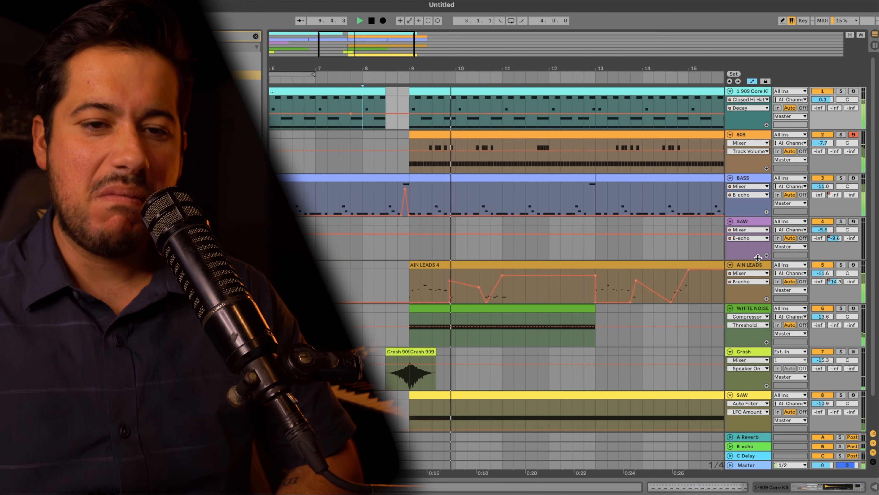
{"action": "double_click", "coordinate": [762, 264]}
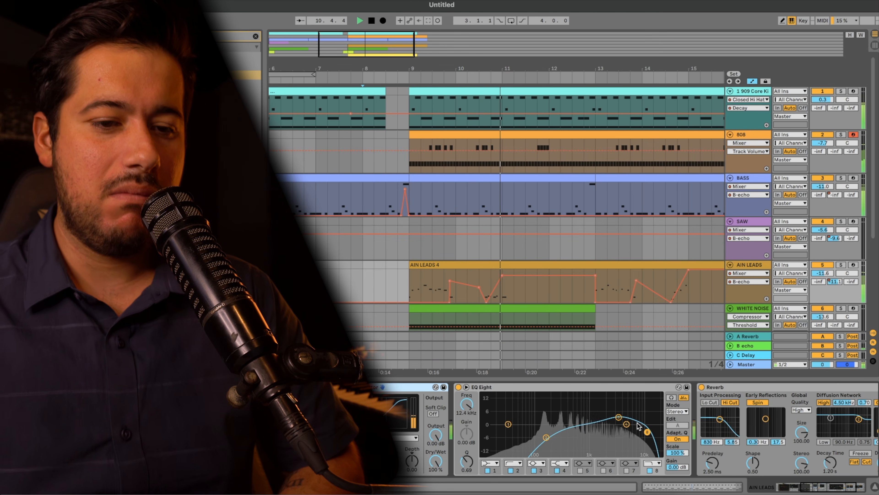
{"action": "left_click_drag", "start_coordinate": [618, 417], "coordinate": [601, 420]}
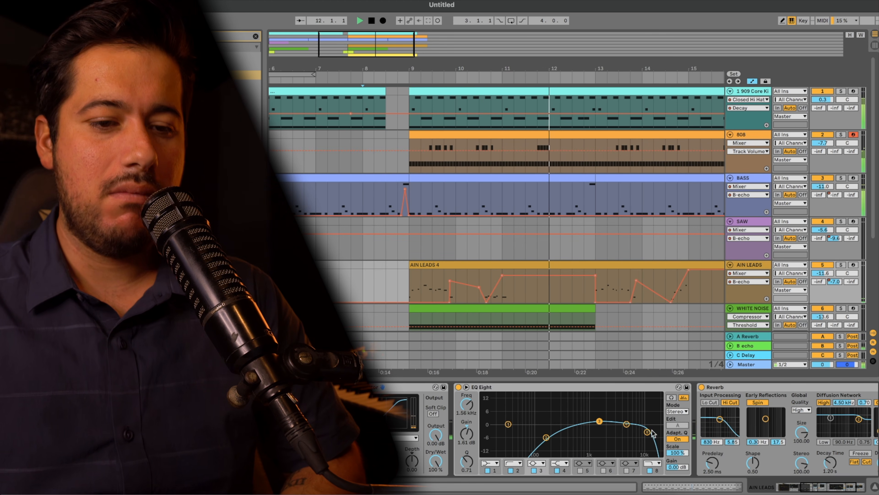
Split the 808 clip at bar 13.
{"action": "scroll", "coordinate": [595, 261], "scroll_direction": "down", "scroll_amount": 4}
{"action": "scroll", "coordinate": [594, 262], "scroll_direction": "right", "scroll_amount": 5}
{"action": "scroll", "coordinate": [595, 262], "scroll_direction": "up", "scroll_amount": 4}
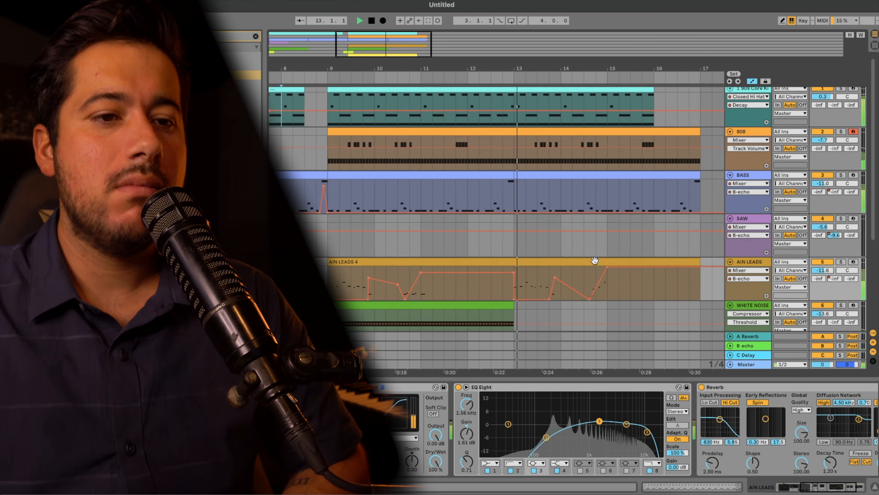
{"action": "left_click", "coordinate": [487, 133]}
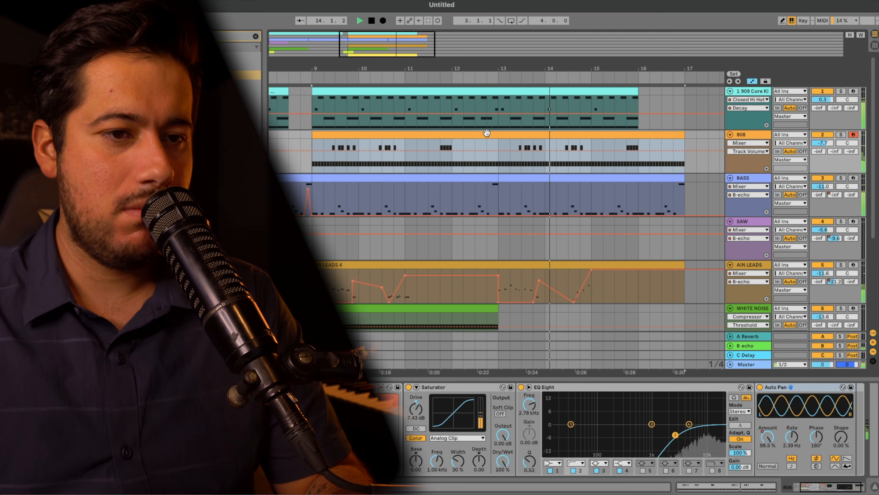
{"action": "left_click_drag", "start_coordinate": [499, 164], "coordinate": [312, 161]}
{"action": "key", "text": "super+e"}
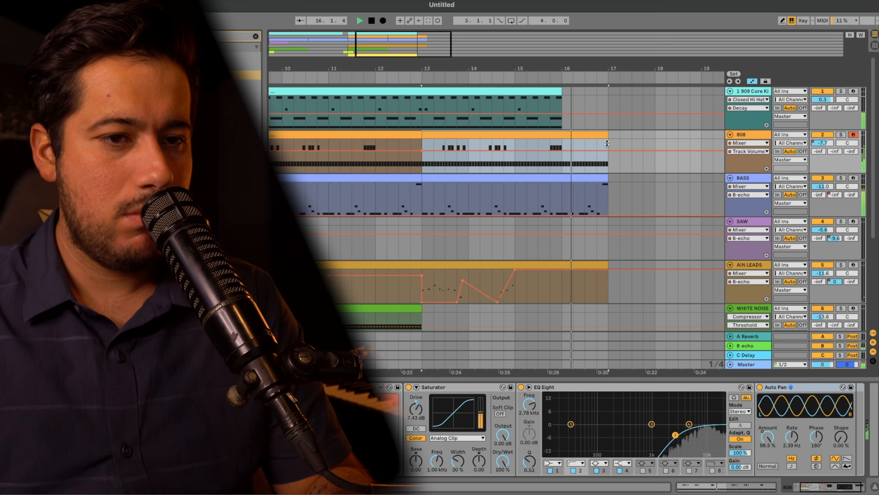
Insert a new MIDI track below BASS and name it WAVETABLE.
{"action": "scroll", "coordinate": [606, 177], "scroll_direction": "down", "scroll_amount": 5}
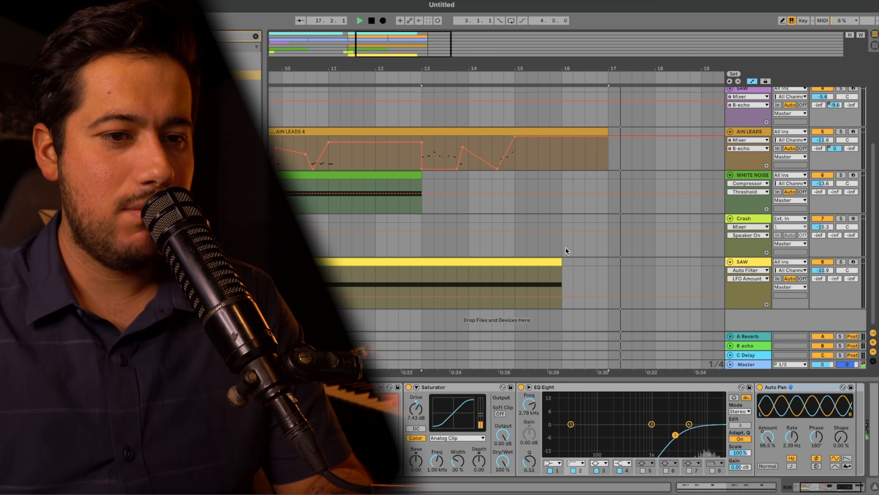
{"action": "scroll", "coordinate": [574, 239], "scroll_direction": "left", "scroll_amount": 10}
{"action": "scroll", "coordinate": [575, 240], "scroll_direction": "up", "scroll_amount": 5}
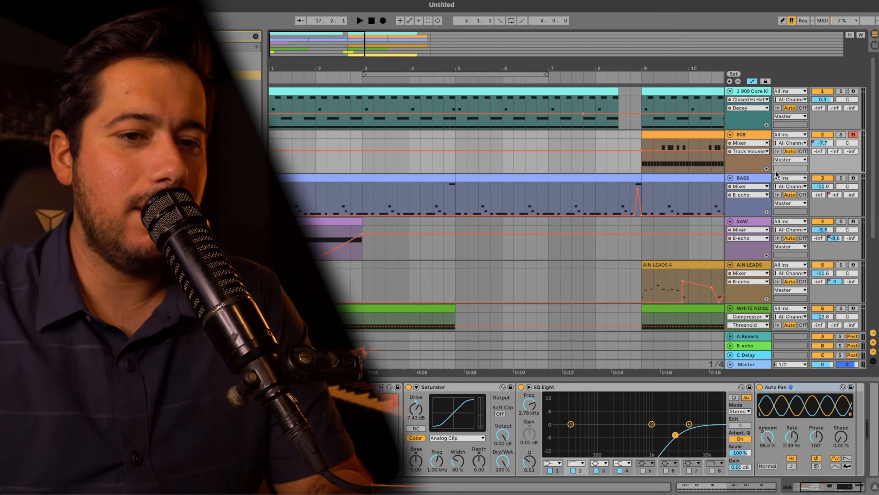
{"action": "left_click", "coordinate": [762, 178]}
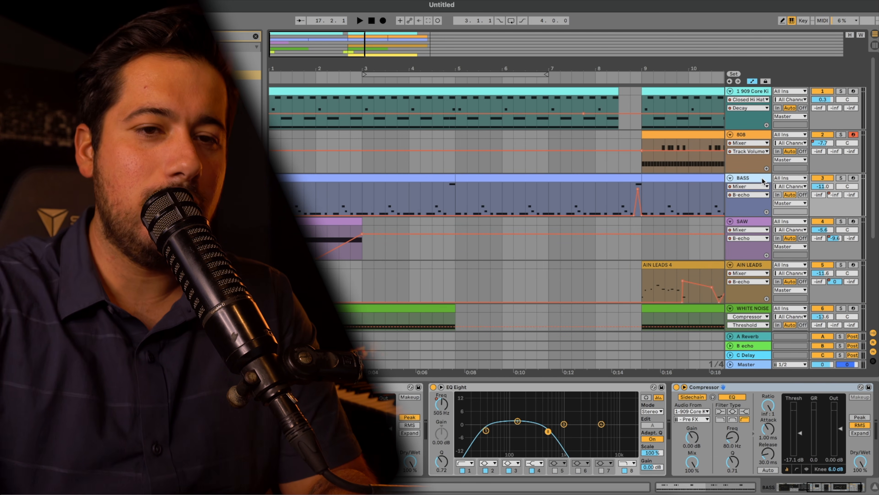
{"action": "key", "text": "ctrl+shift+t"}
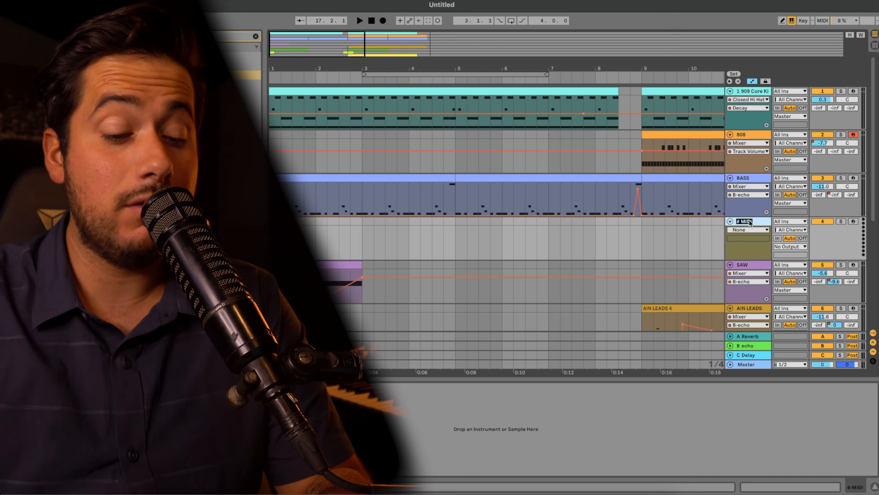
{"action": "left_click", "coordinate": [749, 219]}
{"action": "type", "text": "WAVETABLE"}
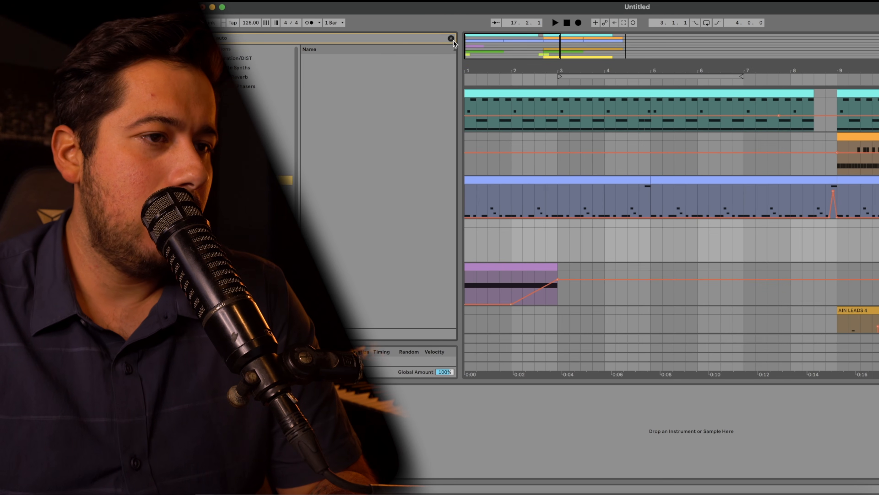
Search the browser for WAVE and load the Wavetable instrument onto the new MIDI track.
{"action": "left_click", "coordinate": [256, 36]}
{"action": "left_click", "coordinate": [453, 39]}
{"action": "type", "text": "WA"}
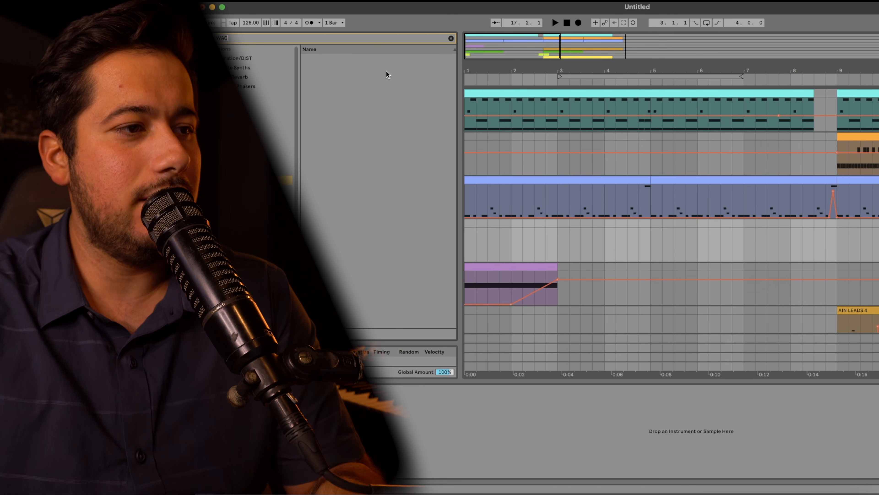
{"action": "type", "text": "VE"}
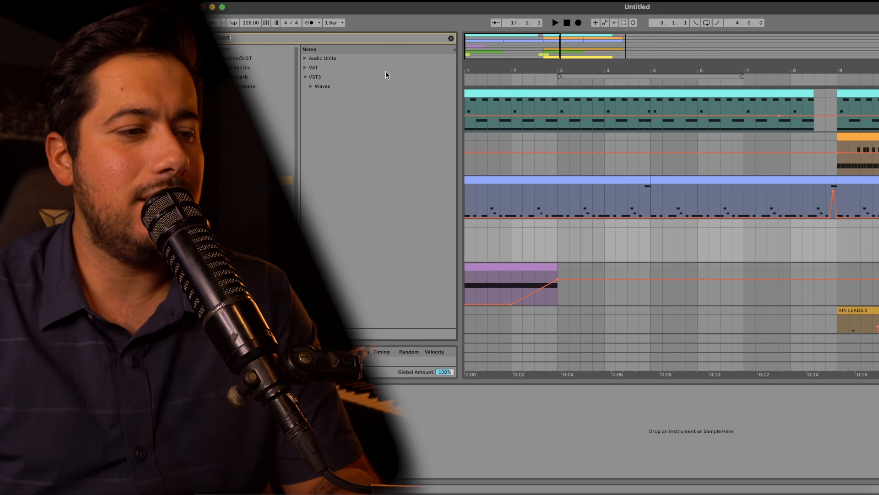
{"action": "left_click", "coordinate": [310, 87]}
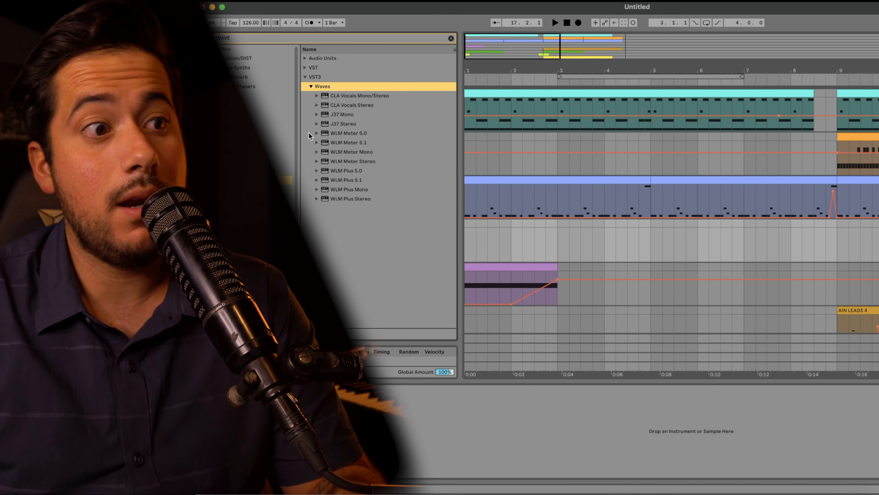
{"action": "left_click", "coordinate": [290, 141]}
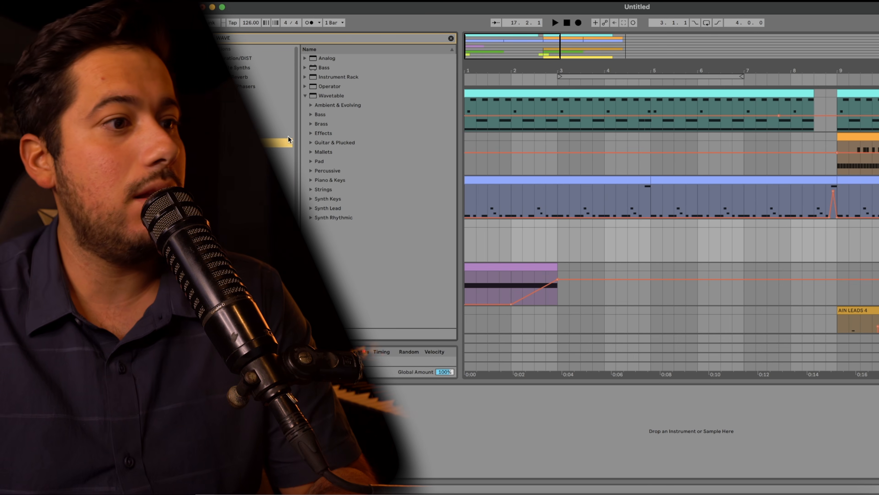
{"action": "left_click", "coordinate": [321, 95]}
{"action": "key", "text": "Return"}
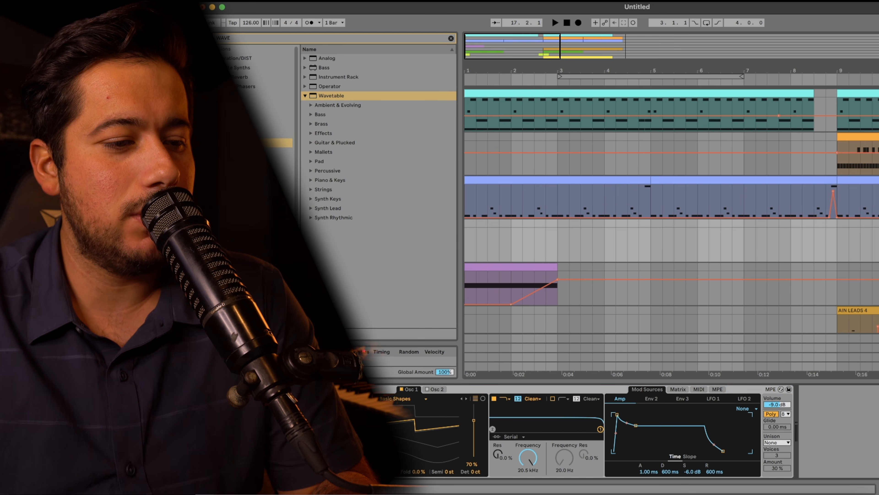
Set Wavetable's Osc 1 to the Amber table from the Collection category, transposed -24 semitones.
{"action": "left_click", "coordinate": [395, 399]}
{"action": "left_click", "coordinate": [365, 398]}
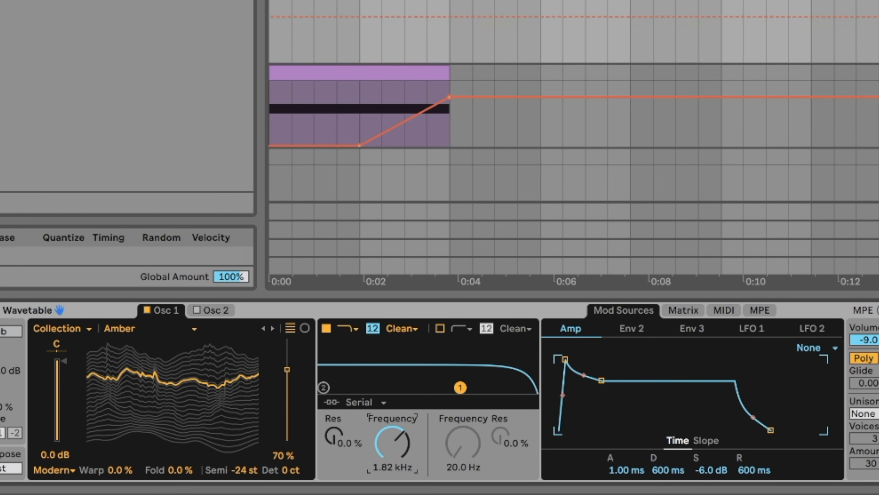
Set Wavetable's Filter 1 to about 202 Hz with 68% resonance and modulate its frequency with Env 2 at 100.
{"action": "left_click_drag", "start_coordinate": [391, 443], "coordinate": [391, 478]}
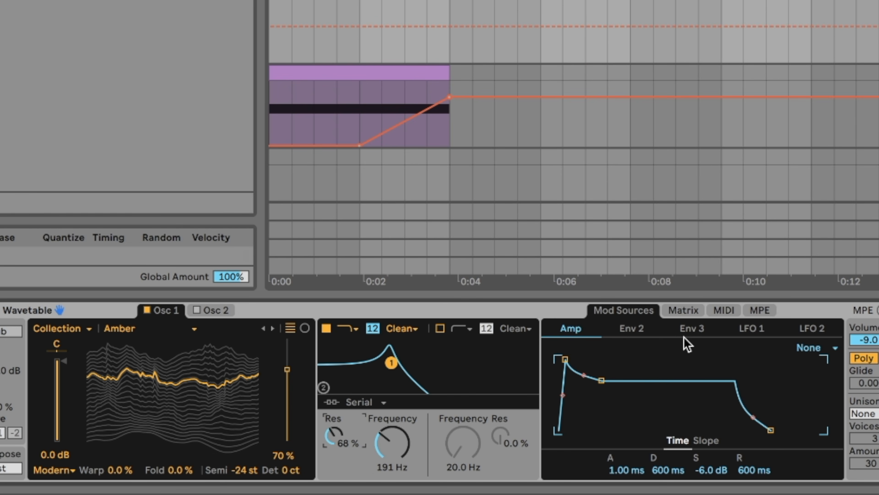
{"action": "left_click", "coordinate": [650, 327]}
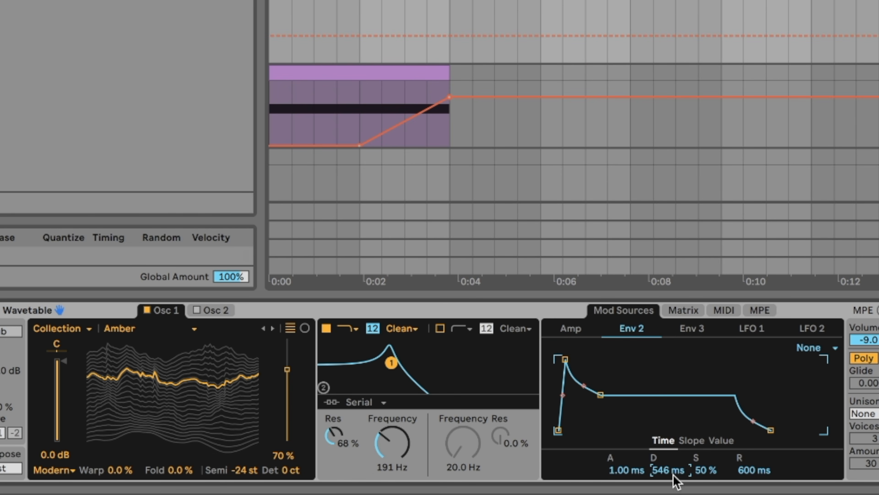
{"action": "left_click", "coordinate": [679, 310]}
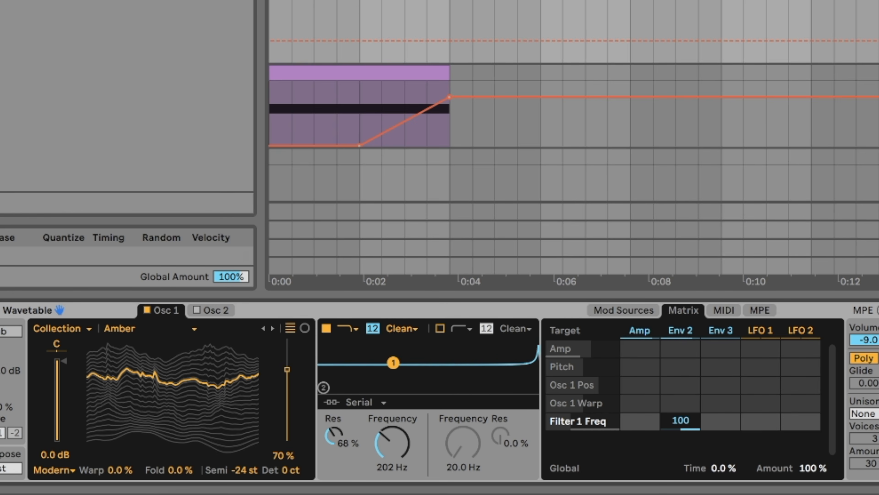
Set Env 2 to 157 ms decay and 0% sustain, and lower the Amp envelope's sustain to -inf dB.
{"action": "left_click", "coordinate": [615, 315]}
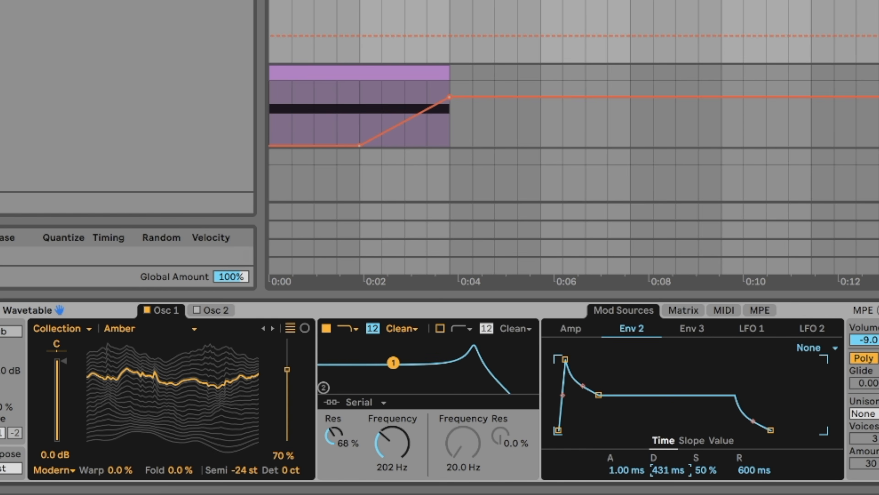
{"action": "left_click_drag", "start_coordinate": [705, 470], "coordinate": [704, 493]}
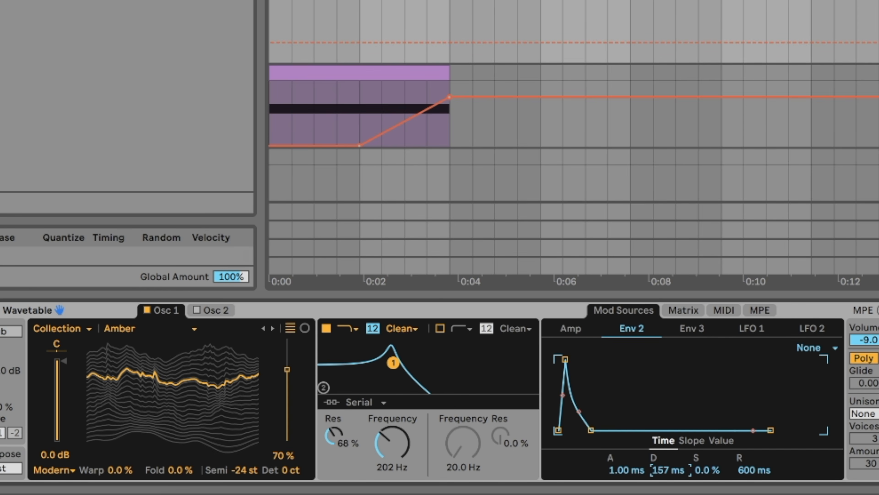
{"action": "left_click", "coordinate": [550, 328]}
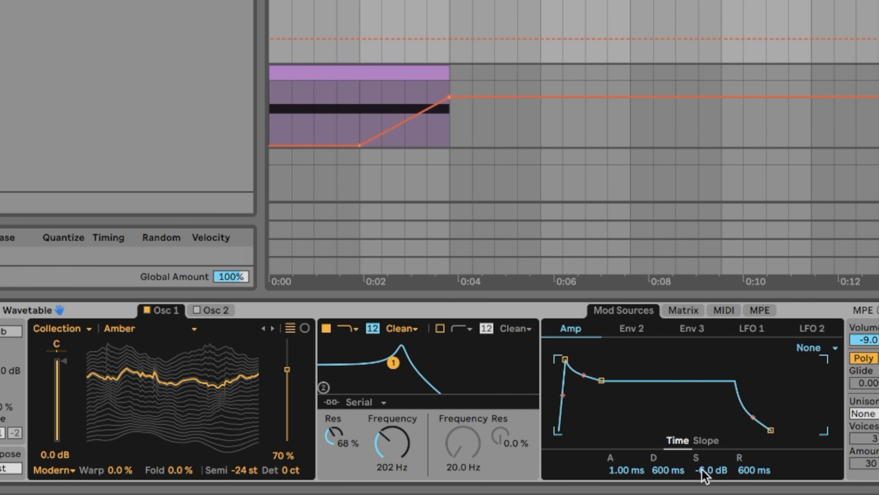
{"action": "left_click_drag", "start_coordinate": [703, 475], "coordinate": [703, 494]}
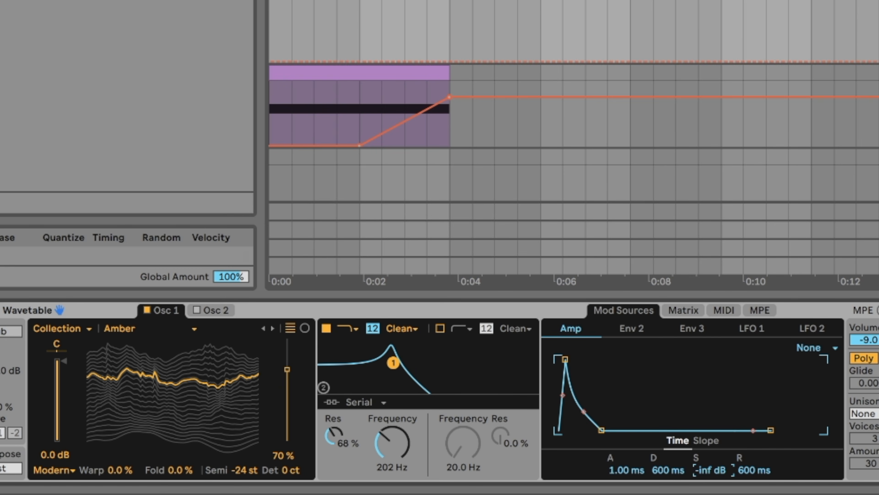
Copy the BASS clip to the start of the WAVETABLE track and play it back.
{"action": "left_click", "coordinate": [284, 1]}
{"action": "key", "text": "ctrl+c"}
{"action": "left_click", "coordinate": [277, 5]}
{"action": "key", "text": "ctrl+v"}
{"action": "double_click", "coordinate": [277, 1]}
{"action": "key", "text": "space"}
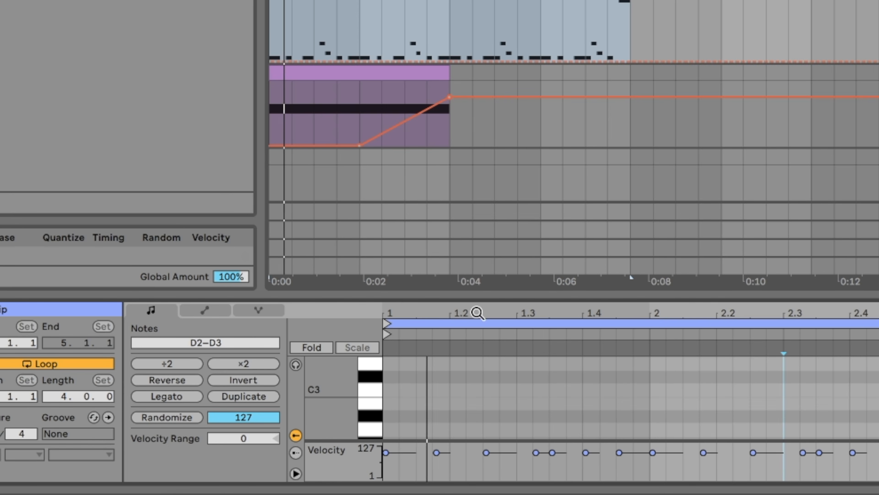
{"action": "key", "text": "space"}
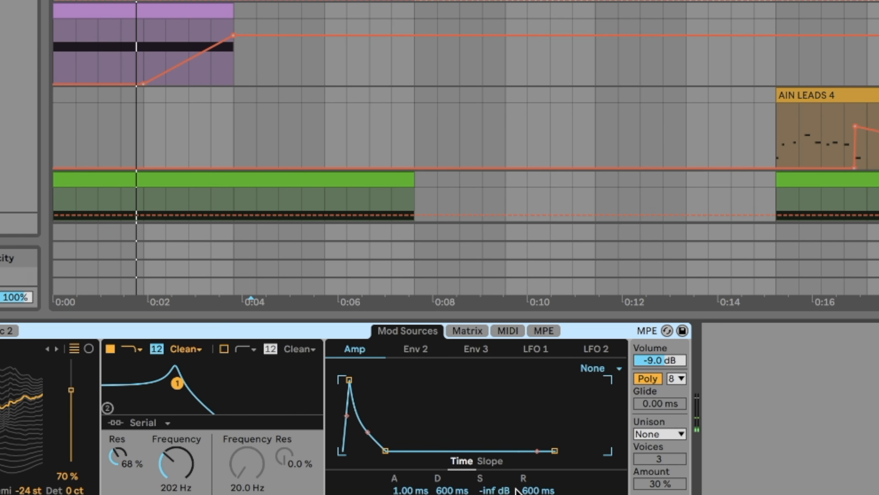
Shorten Wavetable's Amp release to 6.38 ms and reduce the Env 2 modulation of Filter 1 frequency to 45.
{"action": "left_click_drag", "start_coordinate": [516, 490], "coordinate": [517, 494]}
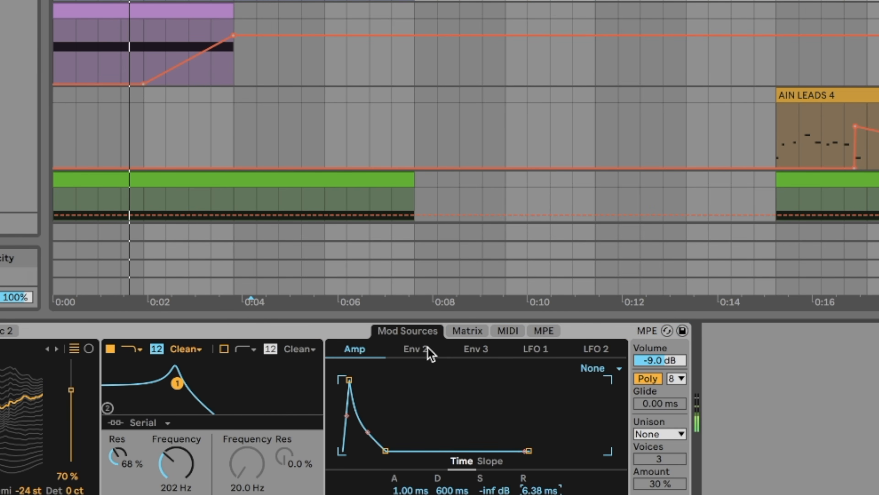
{"action": "left_click", "coordinate": [467, 331]}
{"action": "left_click_drag", "start_coordinate": [465, 441], "coordinate": [463, 442]}
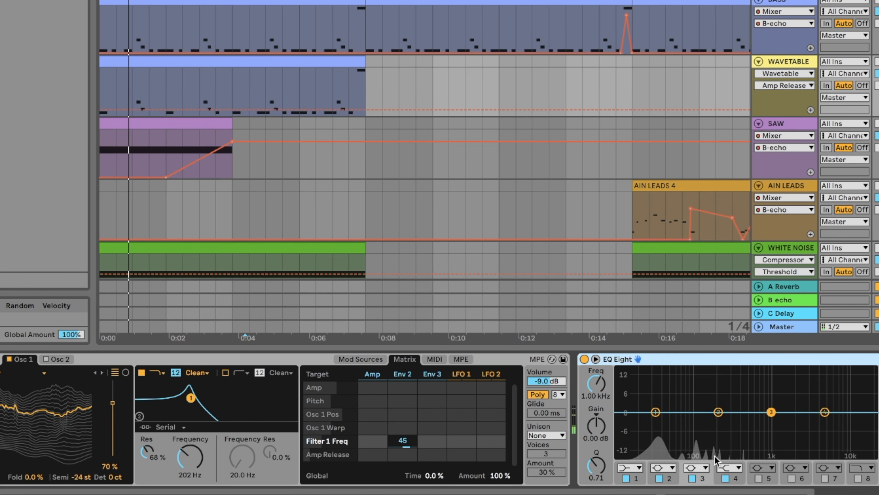
Make EQ Eight's band 2 a low cut and band 8 a 2.25 kHz high cut, and lower Wavetable's Filter 1 frequency to 79.1 Hz.
{"action": "left_click", "coordinate": [668, 468]}
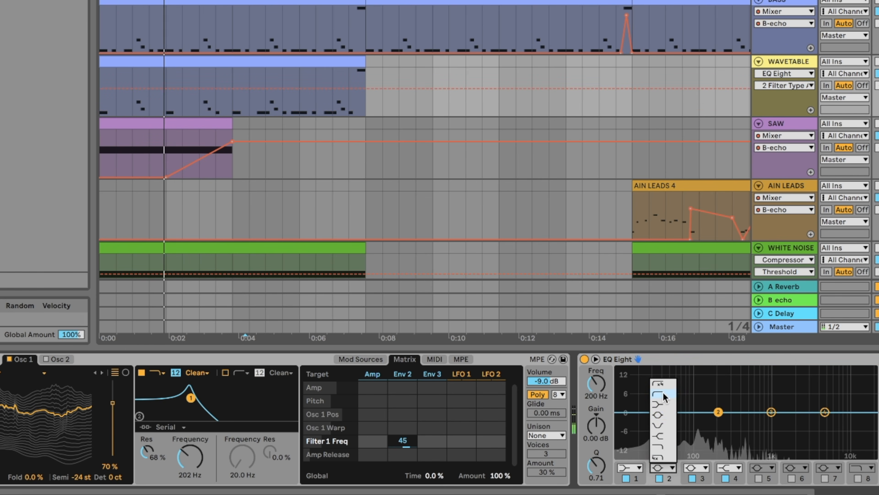
{"action": "left_click", "coordinate": [662, 393]}
{"action": "left_click", "coordinate": [857, 479]}
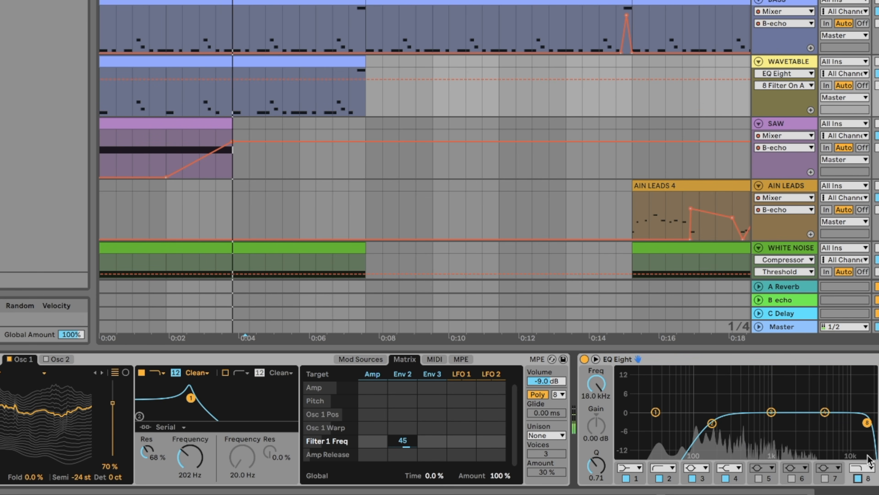
{"action": "left_click_drag", "start_coordinate": [870, 422], "coordinate": [798, 427]}
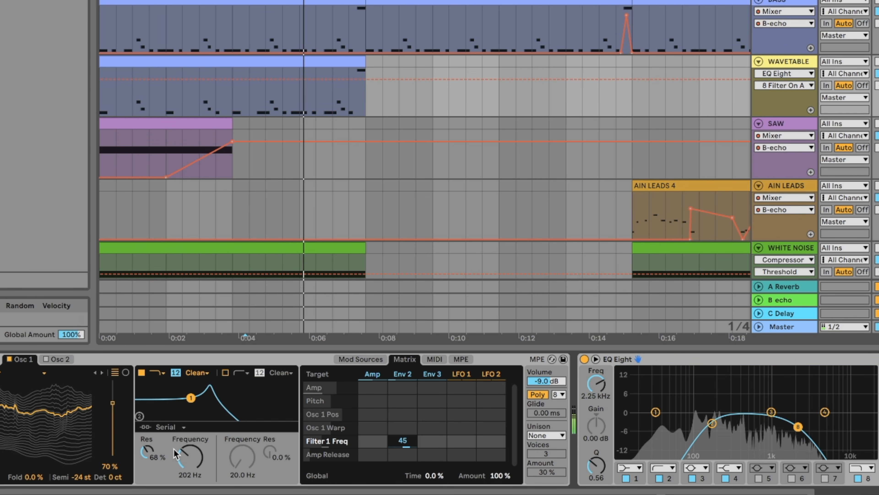
{"action": "left_click_drag", "start_coordinate": [190, 457], "coordinate": [190, 470]}
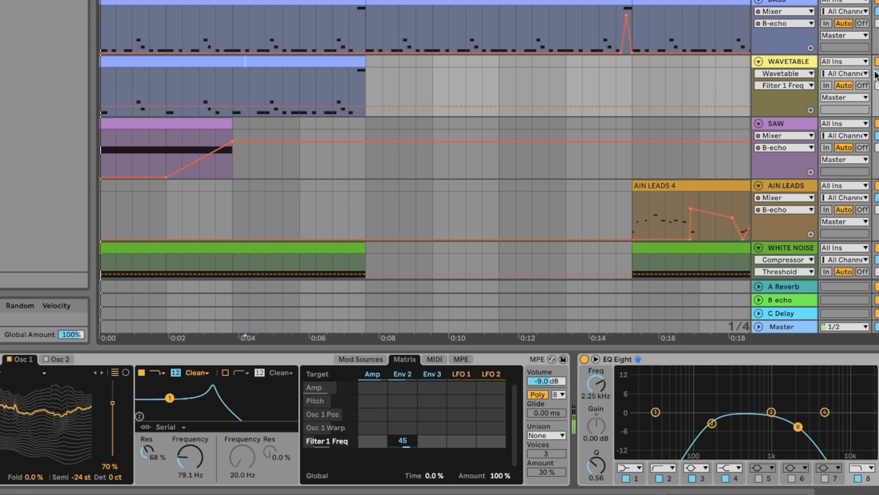
Open the WAVETABLE clip's notes and delete the two adjoining D2 notes just before 3.3 and the long one just before bar 4.
{"action": "scroll", "coordinate": [829, 62], "scroll_direction": "down", "scroll_amount": 1}
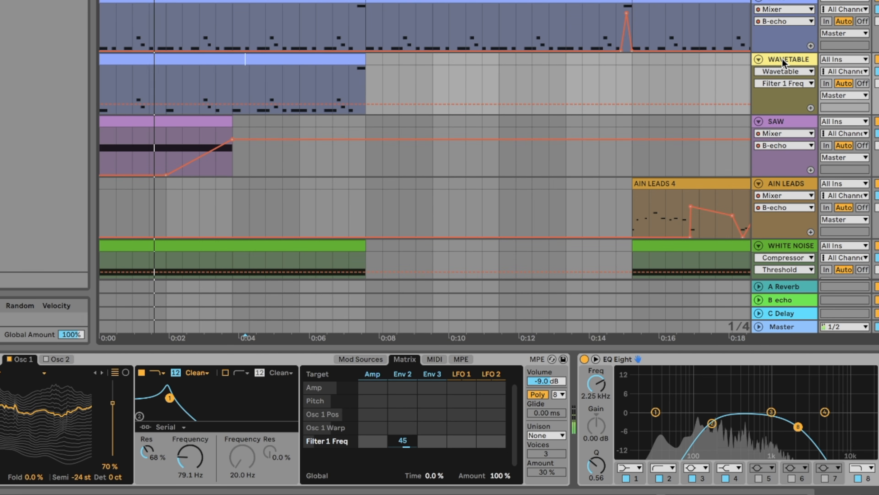
{"action": "scroll", "coordinate": [821, 96], "scroll_direction": "down", "scroll_amount": 1}
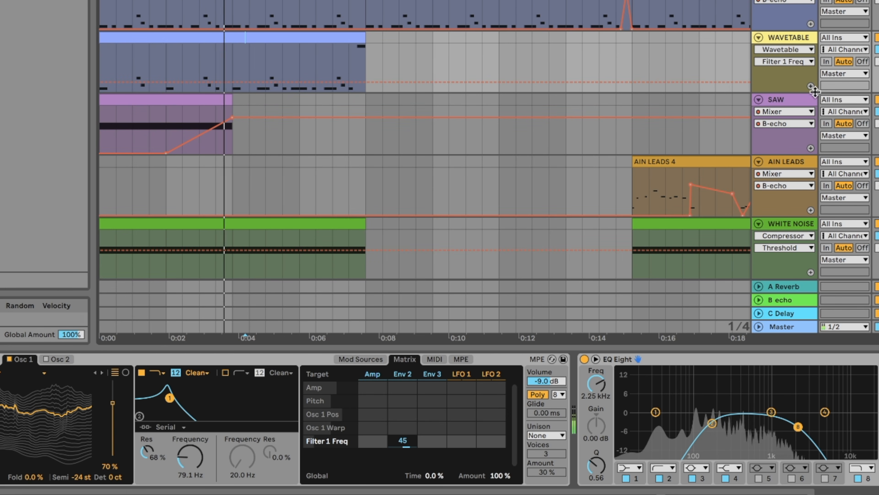
{"action": "double_click", "coordinate": [304, 38]}
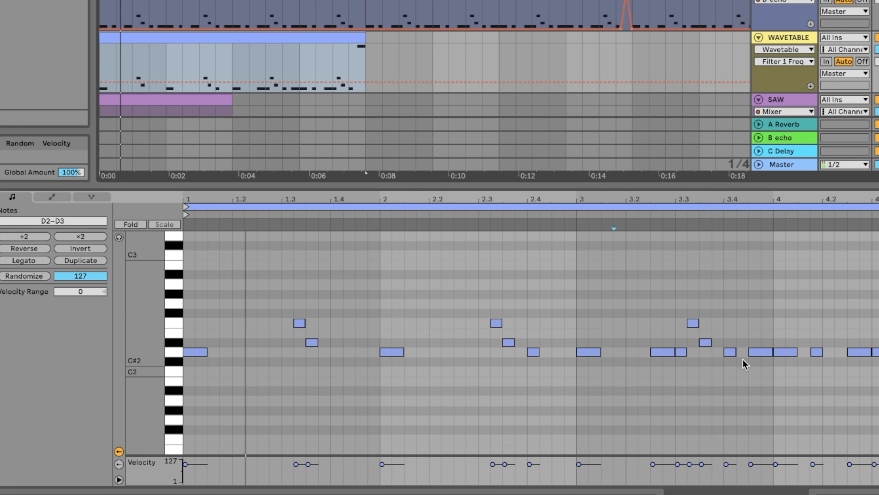
{"action": "double_click", "coordinate": [665, 351]}
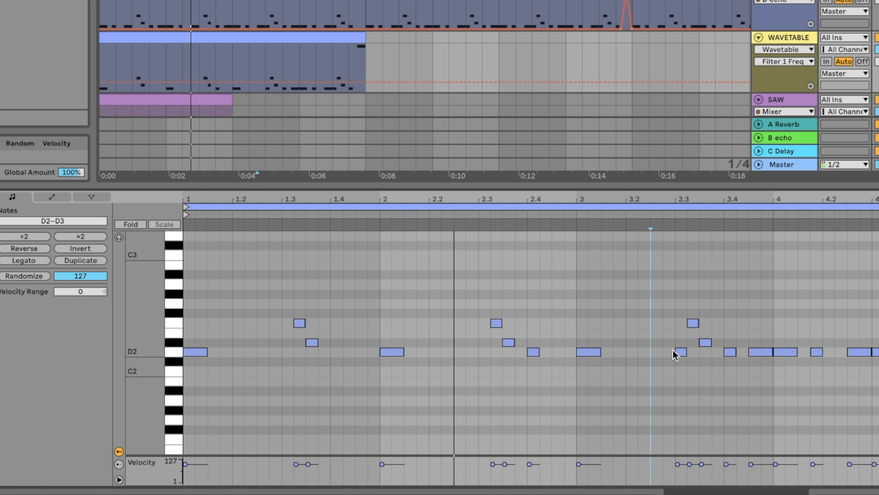
{"action": "double_click", "coordinate": [680, 352]}
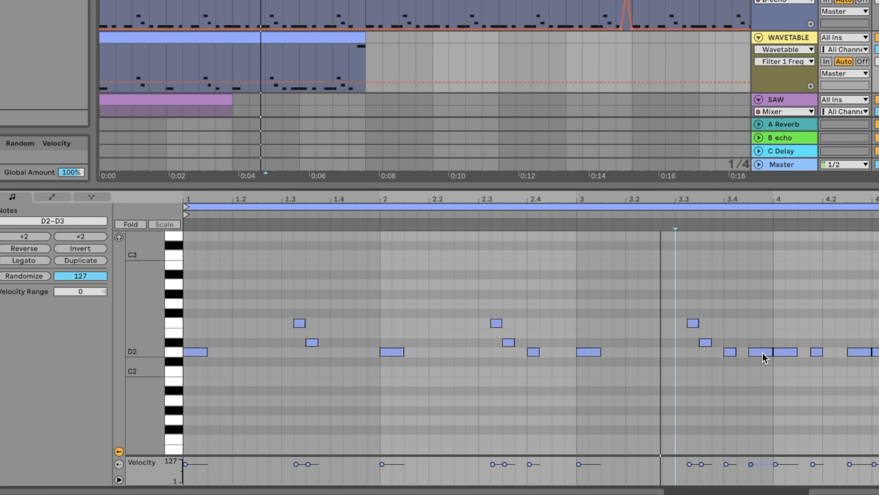
{"action": "double_click", "coordinate": [764, 352]}
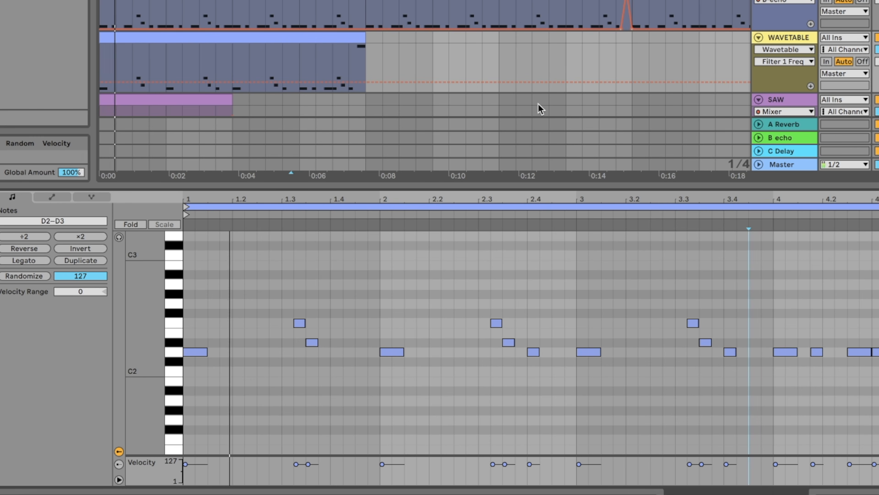
Delete the D2 notes at the starts of bars 1, 2, 3 and 4 in the WAVETABLE clip.
{"action": "left_click", "coordinate": [152, 39]}
{"action": "left_click", "coordinate": [195, 351]}
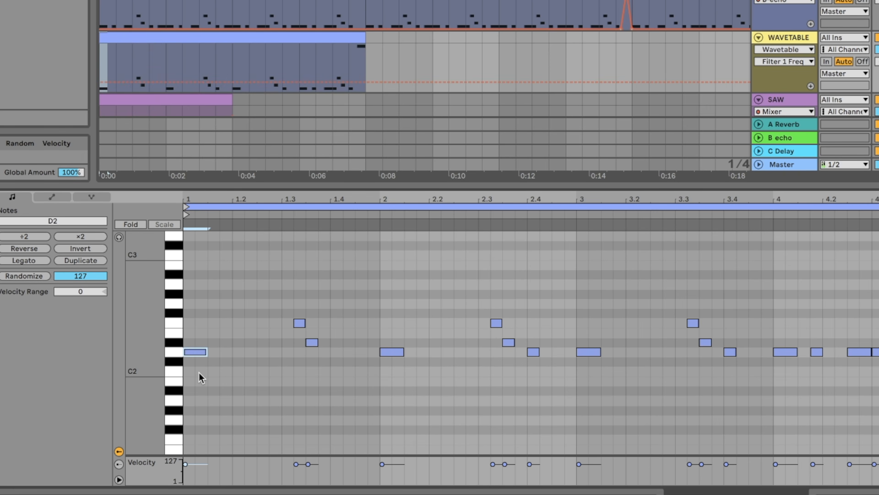
{"action": "left_click", "coordinate": [385, 351]}
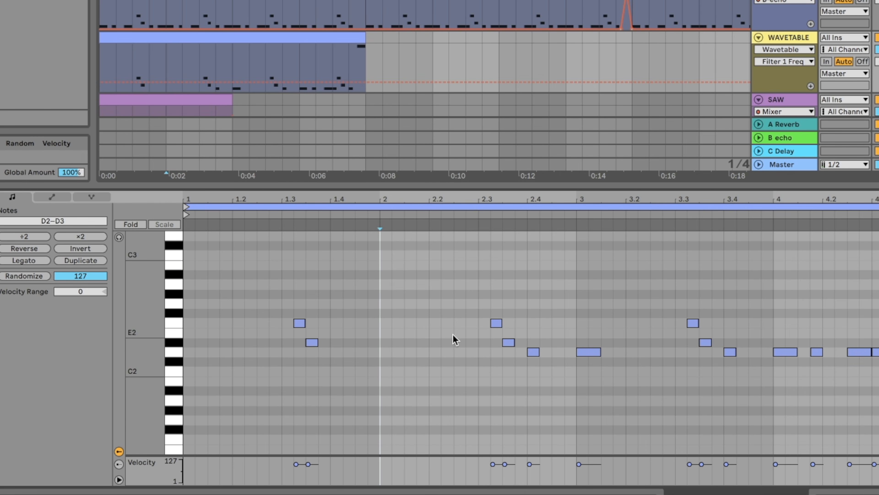
{"action": "left_click", "coordinate": [597, 352]}
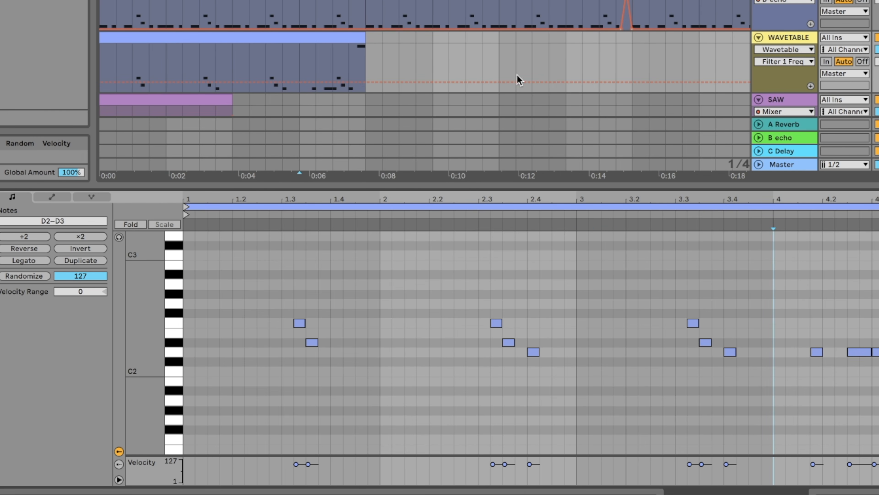
{"action": "left_click", "coordinate": [244, 38]}
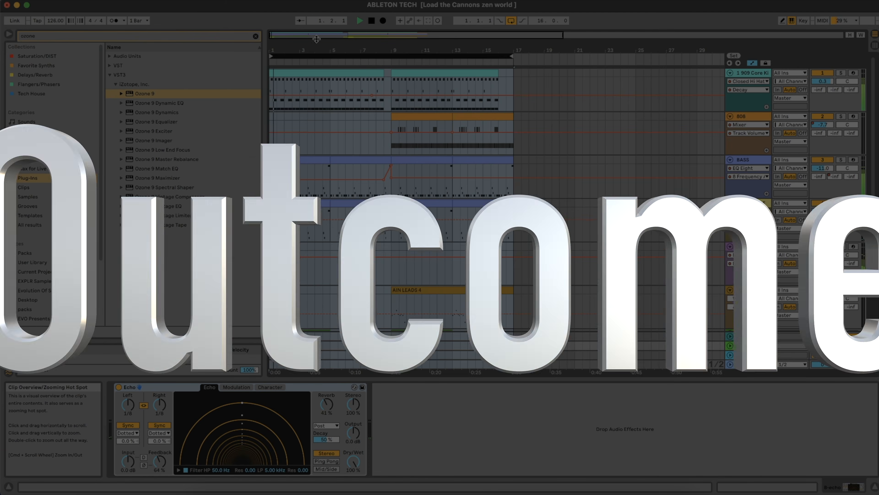
Set the WAVETABLE track volume to -6.3 dB and raise its EQ Eight high cut to 3.83 kHz.
{"action": "left_click_drag", "start_coordinate": [316, 38], "coordinate": [318, 94]}
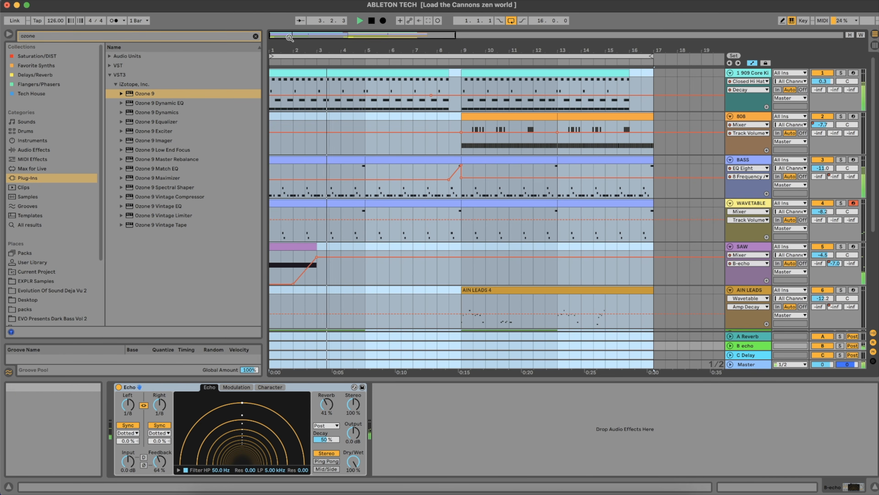
{"action": "left_click_drag", "start_coordinate": [301, 37], "coordinate": [302, 59]}
{"action": "scroll", "coordinate": [362, 163], "scroll_direction": "down", "scroll_amount": 5}
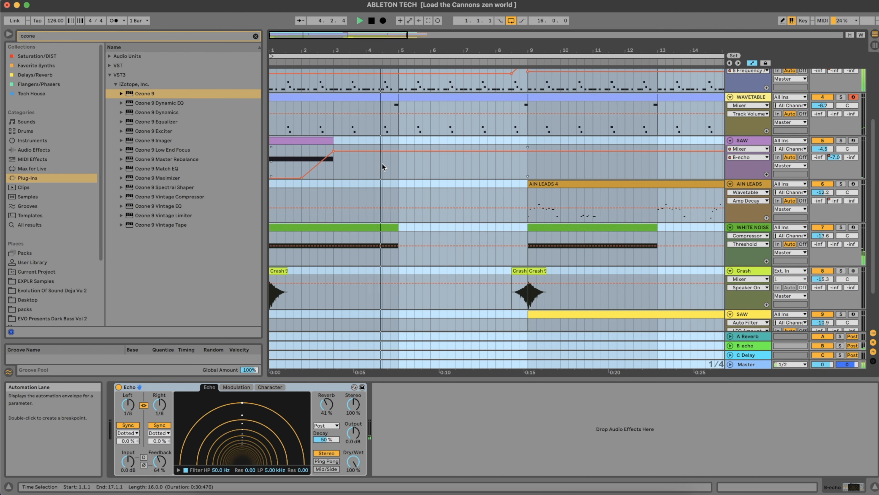
{"action": "scroll", "coordinate": [403, 163], "scroll_direction": "up", "scroll_amount": 2}
{"action": "scroll", "coordinate": [402, 167], "scroll_direction": "up", "scroll_amount": 1}
{"action": "left_click_drag", "start_coordinate": [822, 170], "coordinate": [822, 162]}
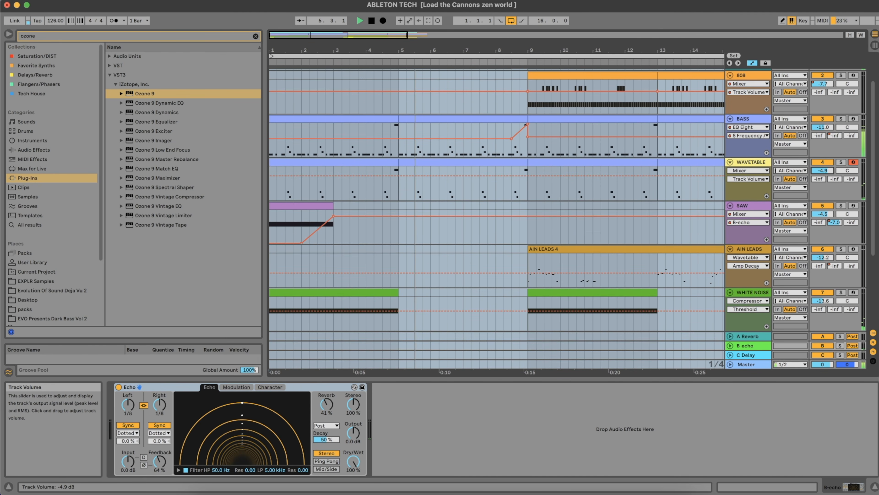
{"action": "left_click", "coordinate": [818, 174]}
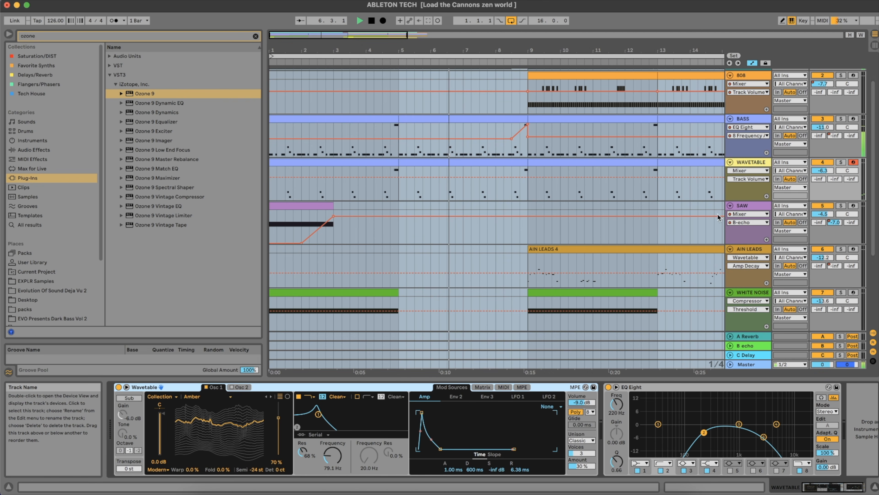
{"action": "left_click_drag", "start_coordinate": [758, 437], "coordinate": [764, 430]}
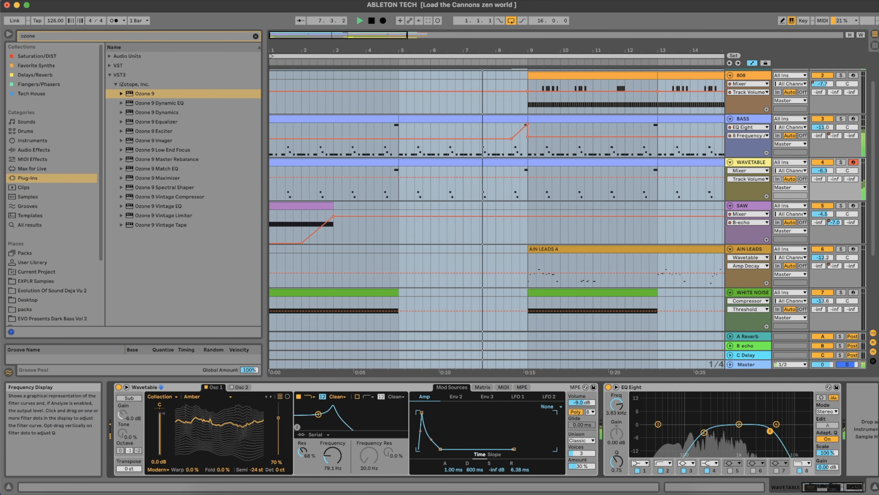
Extend the second WHITE NOISE clip from bar 13 to bar 16.
{"action": "scroll", "coordinate": [519, 227], "scroll_direction": "up", "scroll_amount": 2}
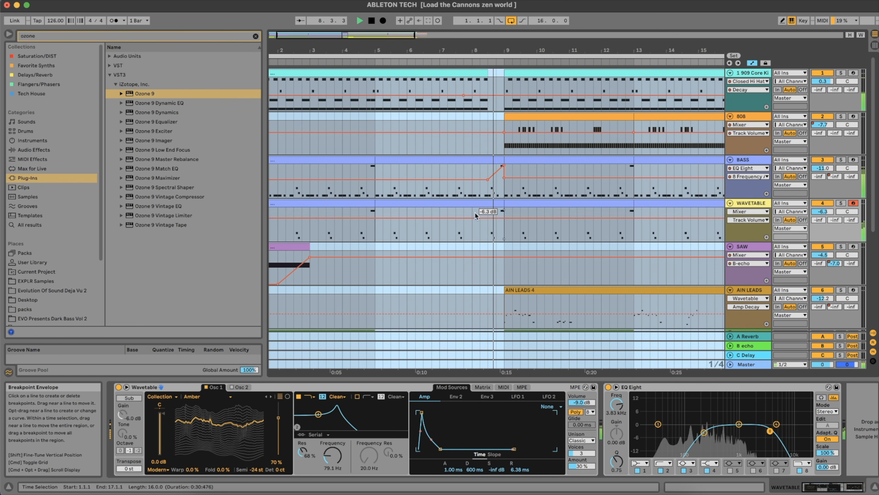
{"action": "scroll", "coordinate": [472, 209], "scroll_direction": "down", "scroll_amount": 5}
{"action": "scroll", "coordinate": [472, 209], "scroll_direction": "right", "scroll_amount": 5}
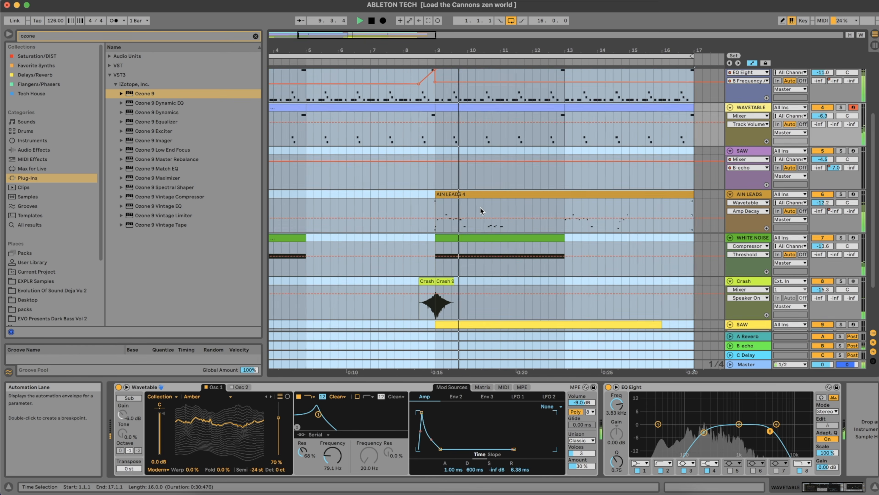
{"action": "left_click", "coordinate": [501, 197]}
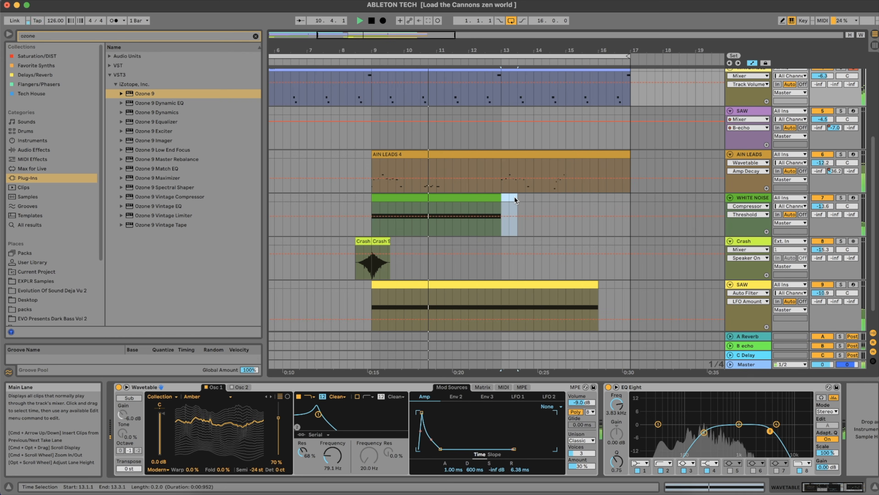
{"action": "left_click_drag", "start_coordinate": [499, 197], "coordinate": [599, 206]}
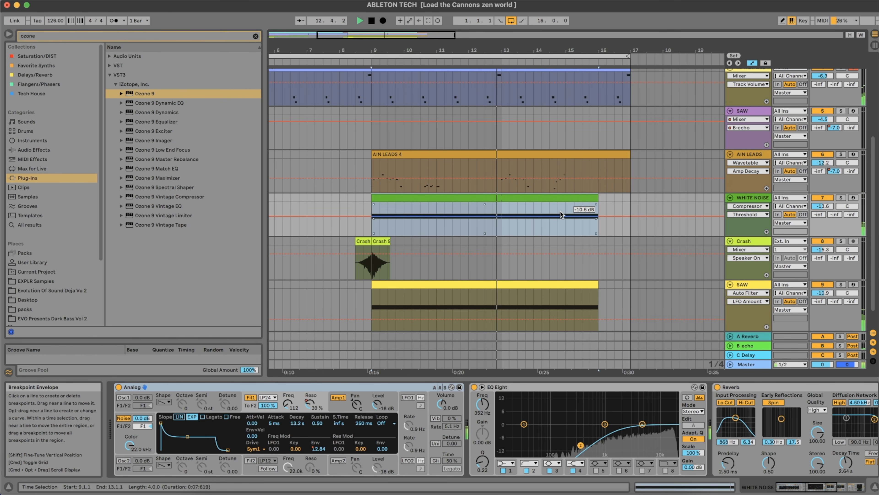
Toggle the activator of the SAW track on track 5 during playback from the start of the arrangement.
{"action": "scroll", "coordinate": [561, 215], "scroll_direction": "up", "scroll_amount": 5}
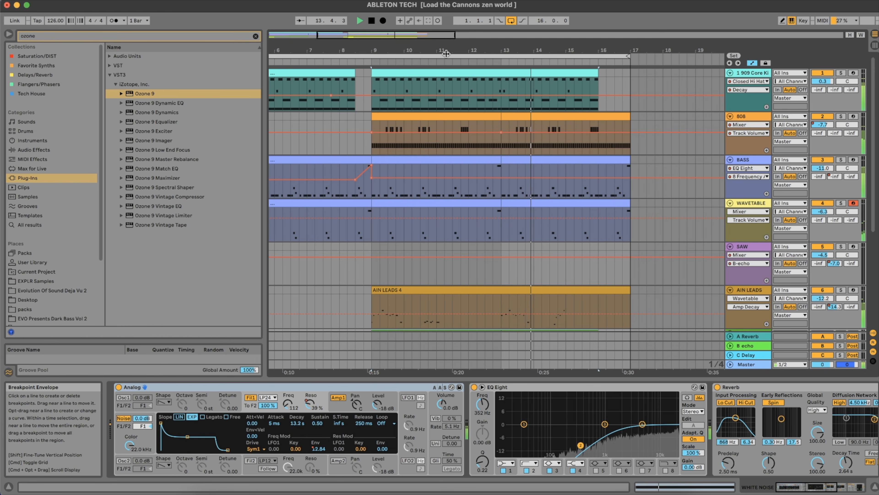
{"action": "left_click_drag", "start_coordinate": [437, 36], "coordinate": [437, 48]}
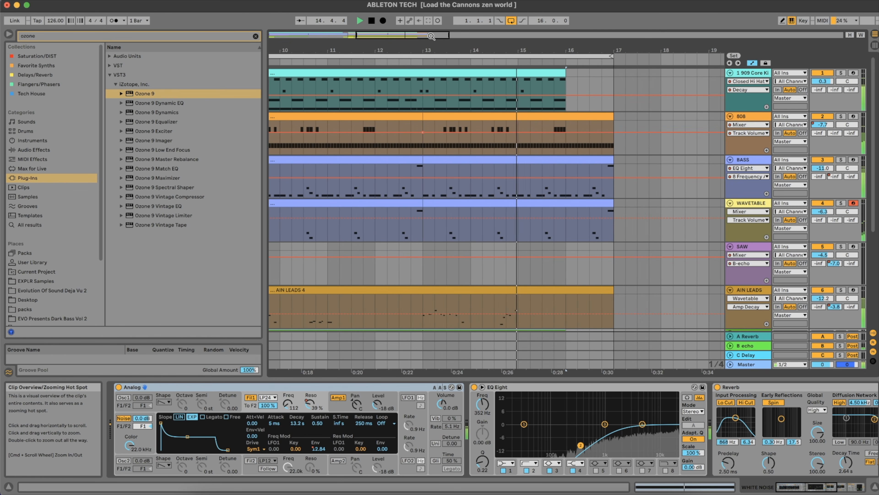
{"action": "double_click", "coordinate": [431, 36]}
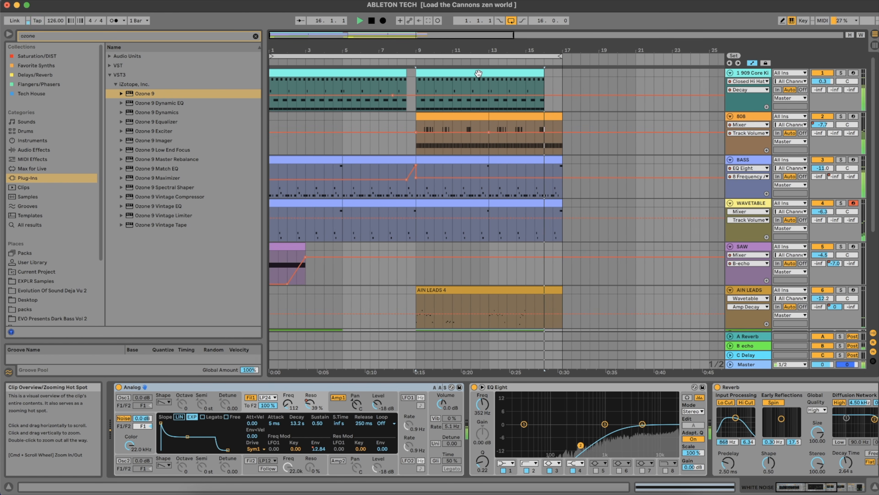
{"action": "scroll", "coordinate": [505, 143], "scroll_direction": "down", "scroll_amount": 3}
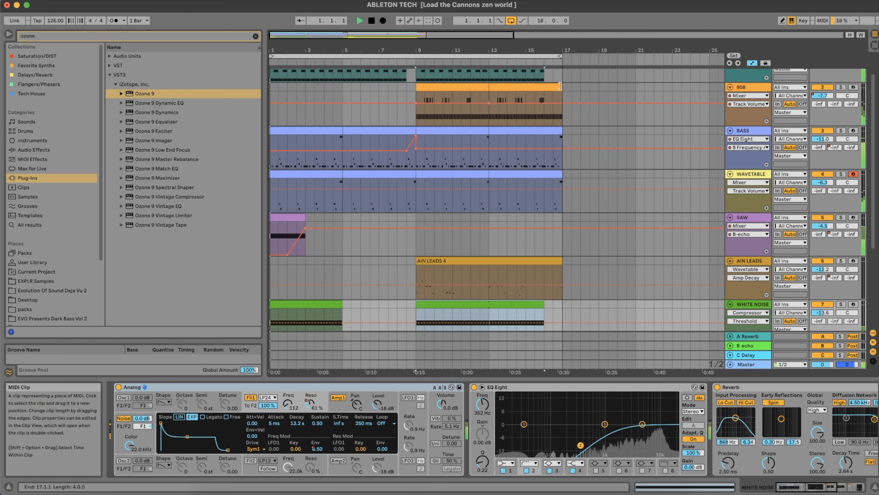
{"action": "left_click", "coordinate": [815, 218]}
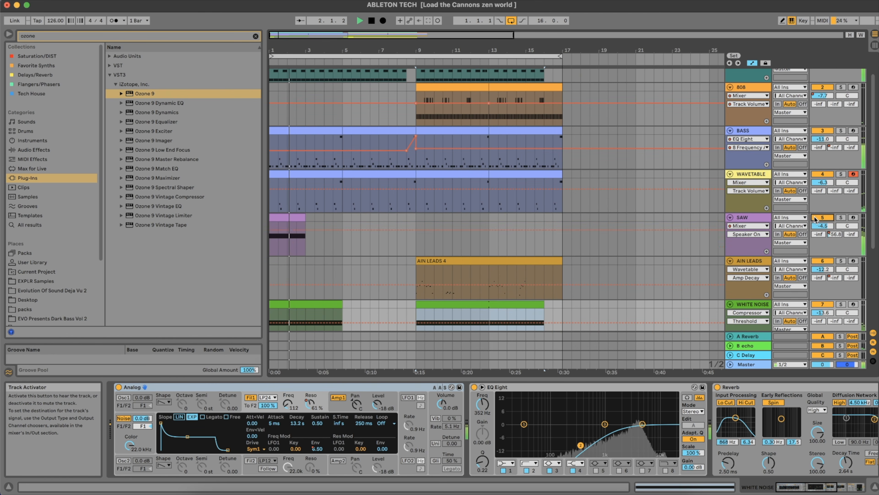